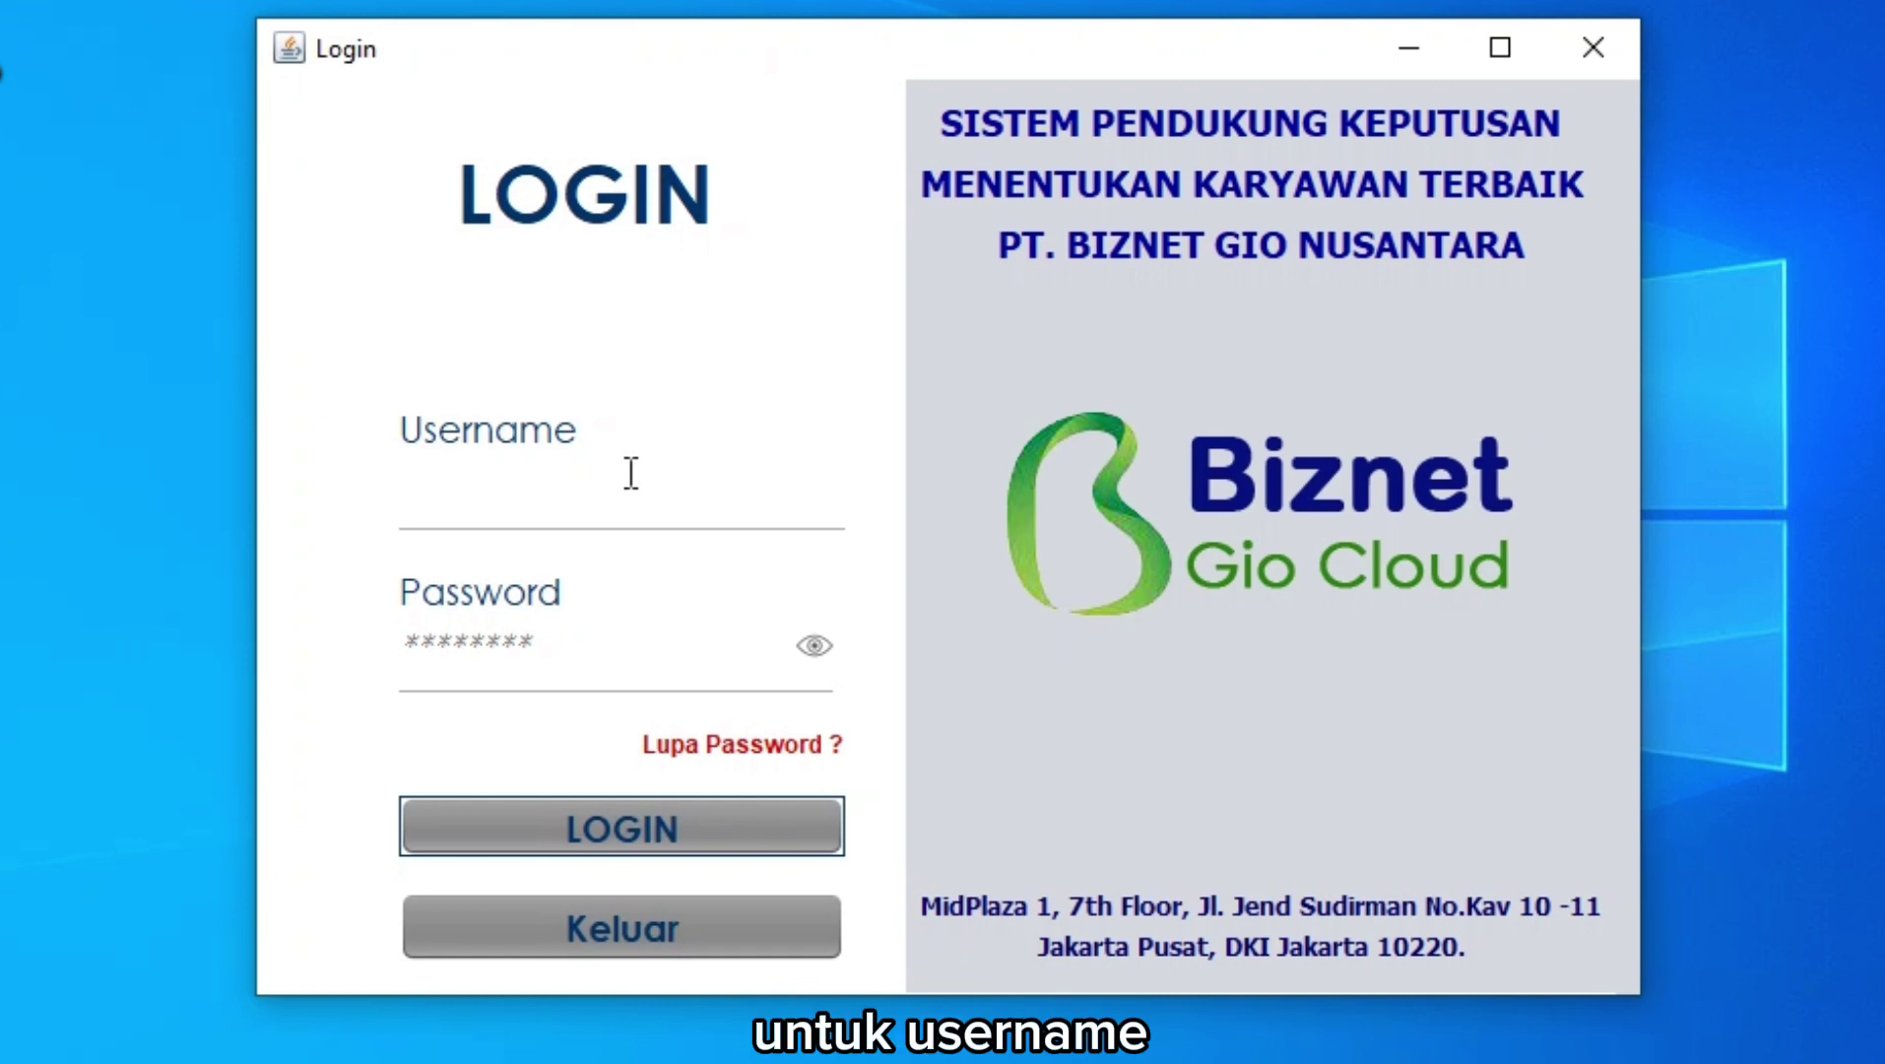
# Log in as admin with the account password shown in plain text, and acknowledge Login Berhasil.
pyautogui.click(632, 473)
pyautogui.write('admin')
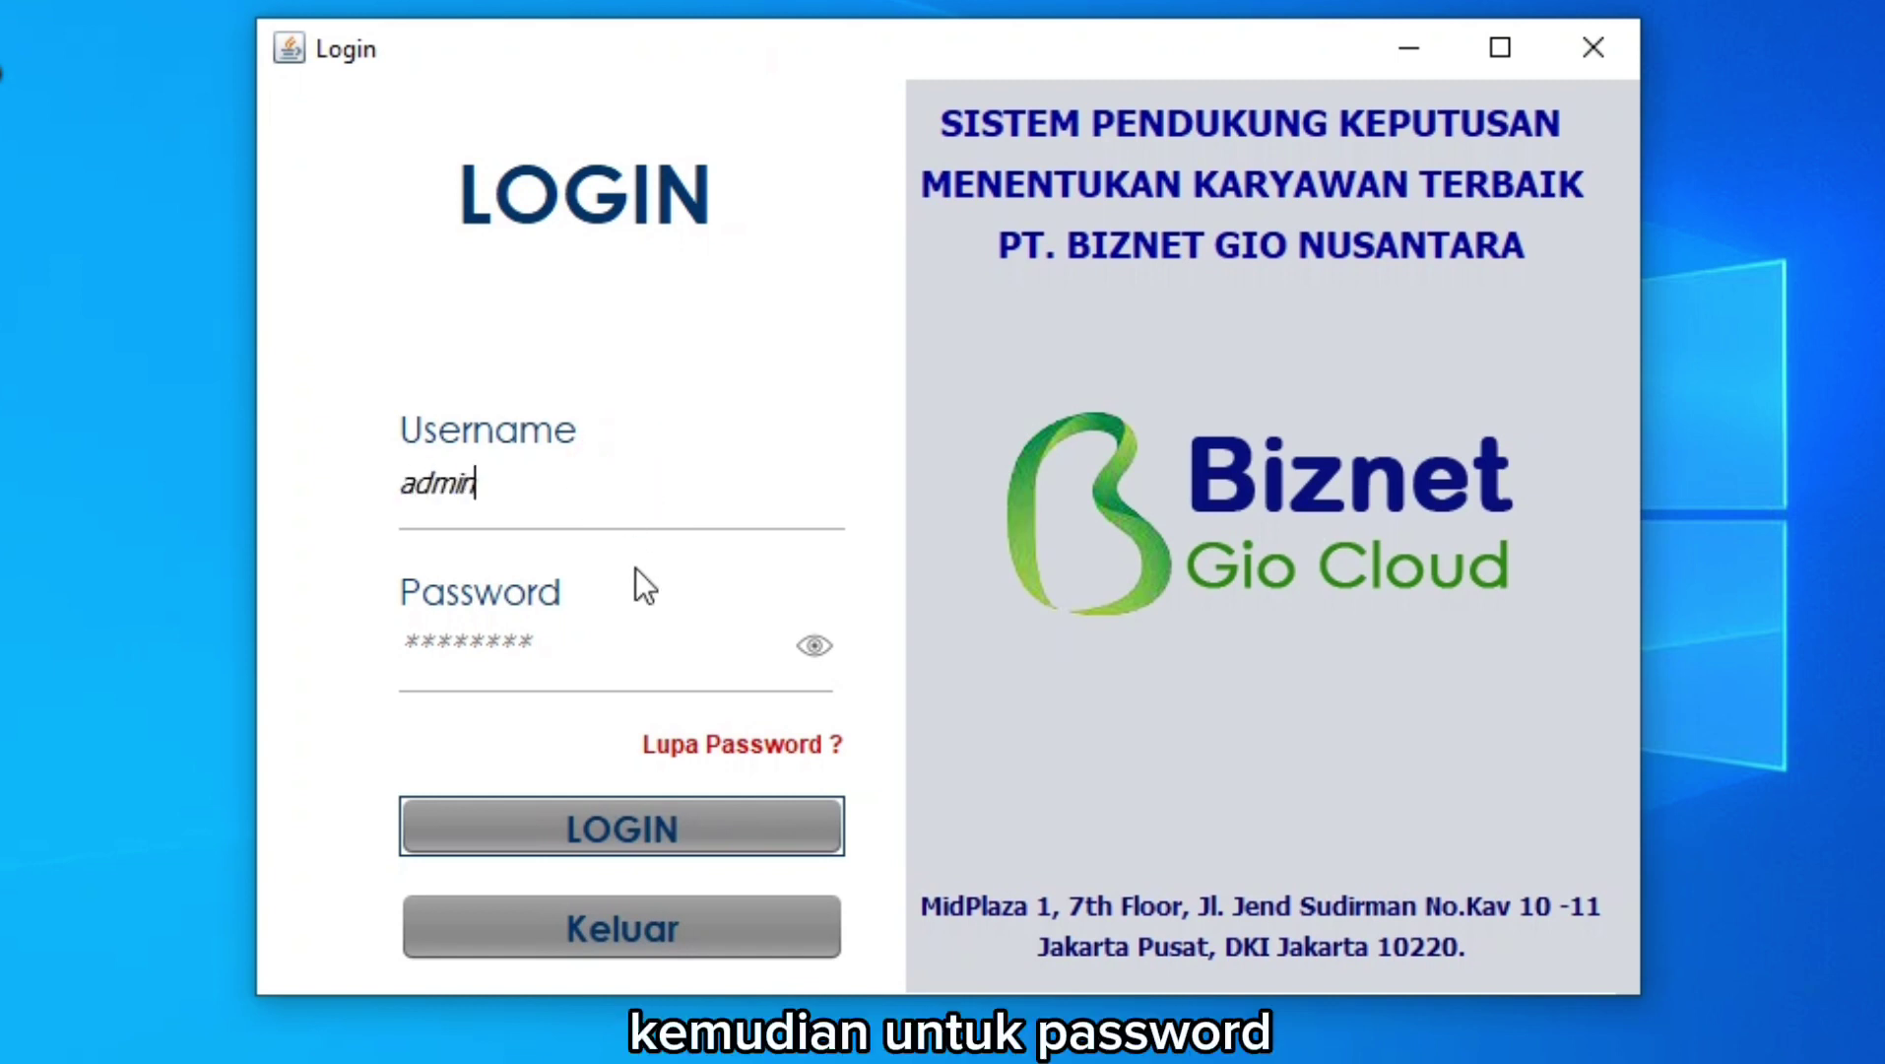
pyautogui.click(613, 643)
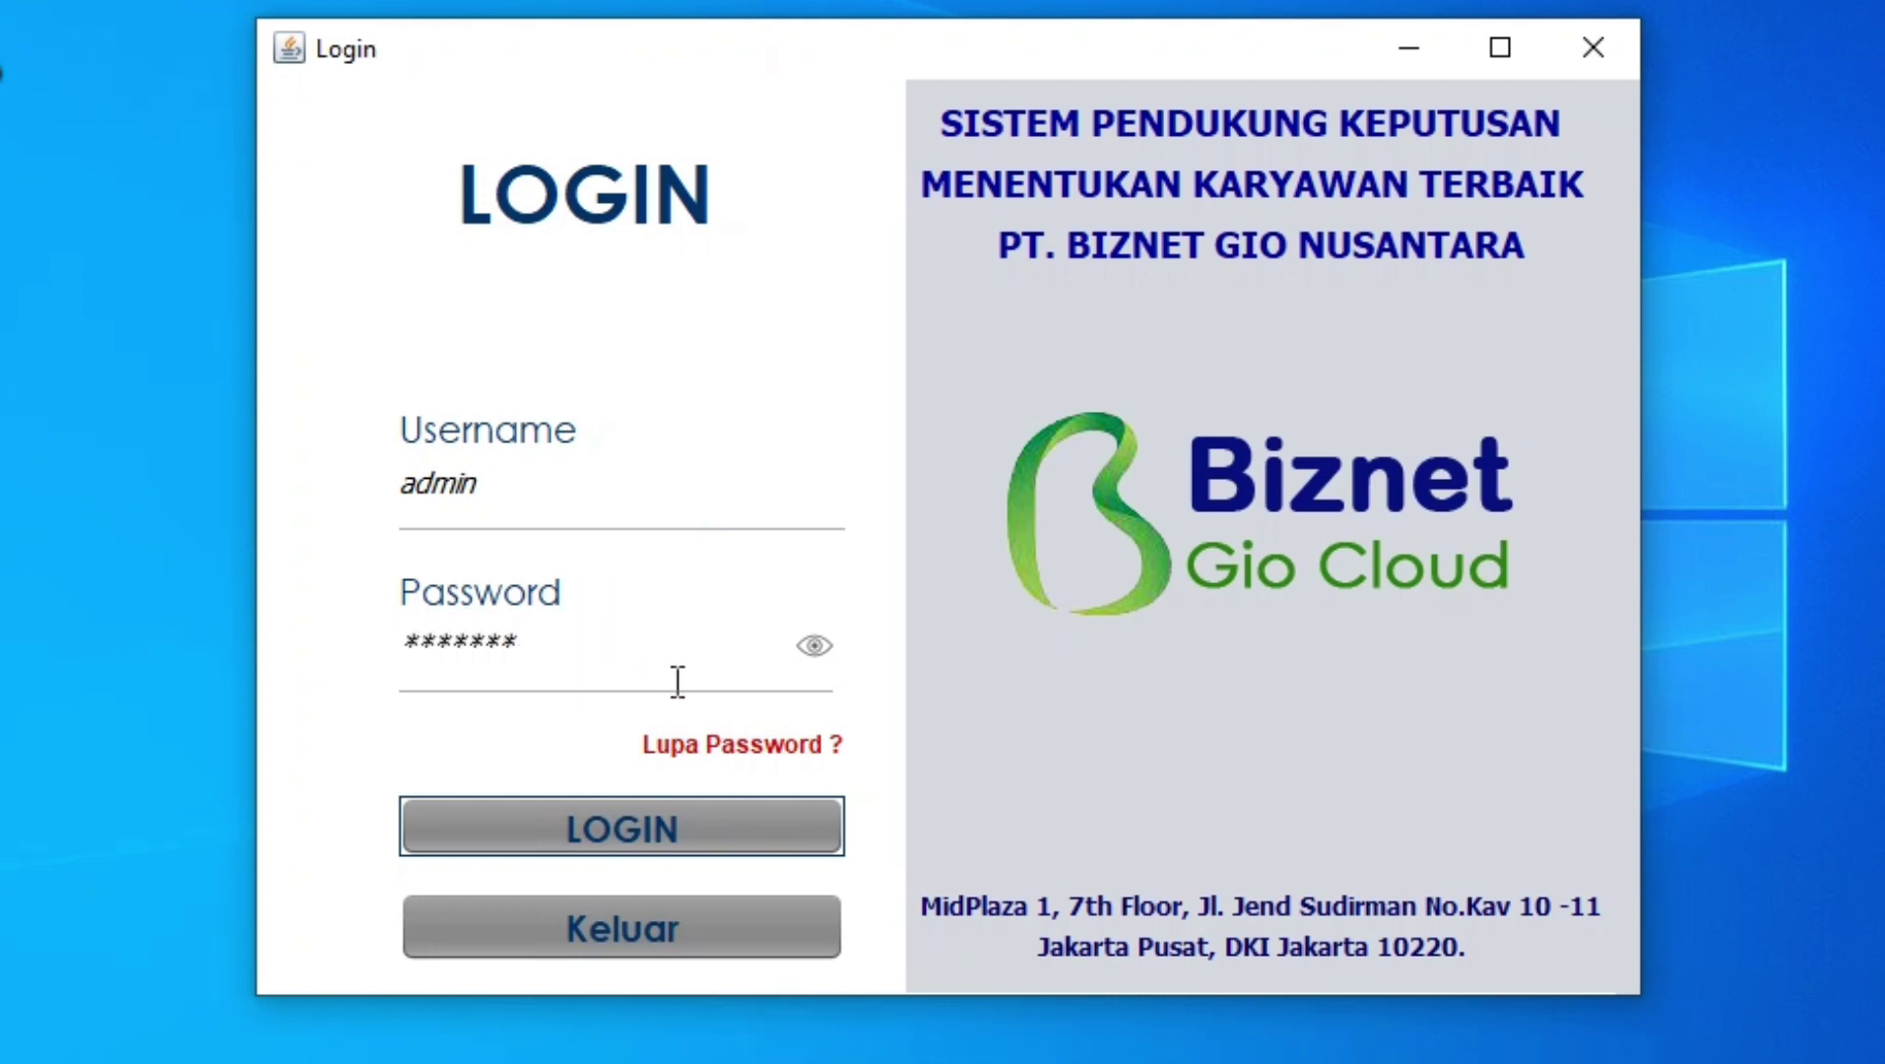
pyautogui.click(813, 640)
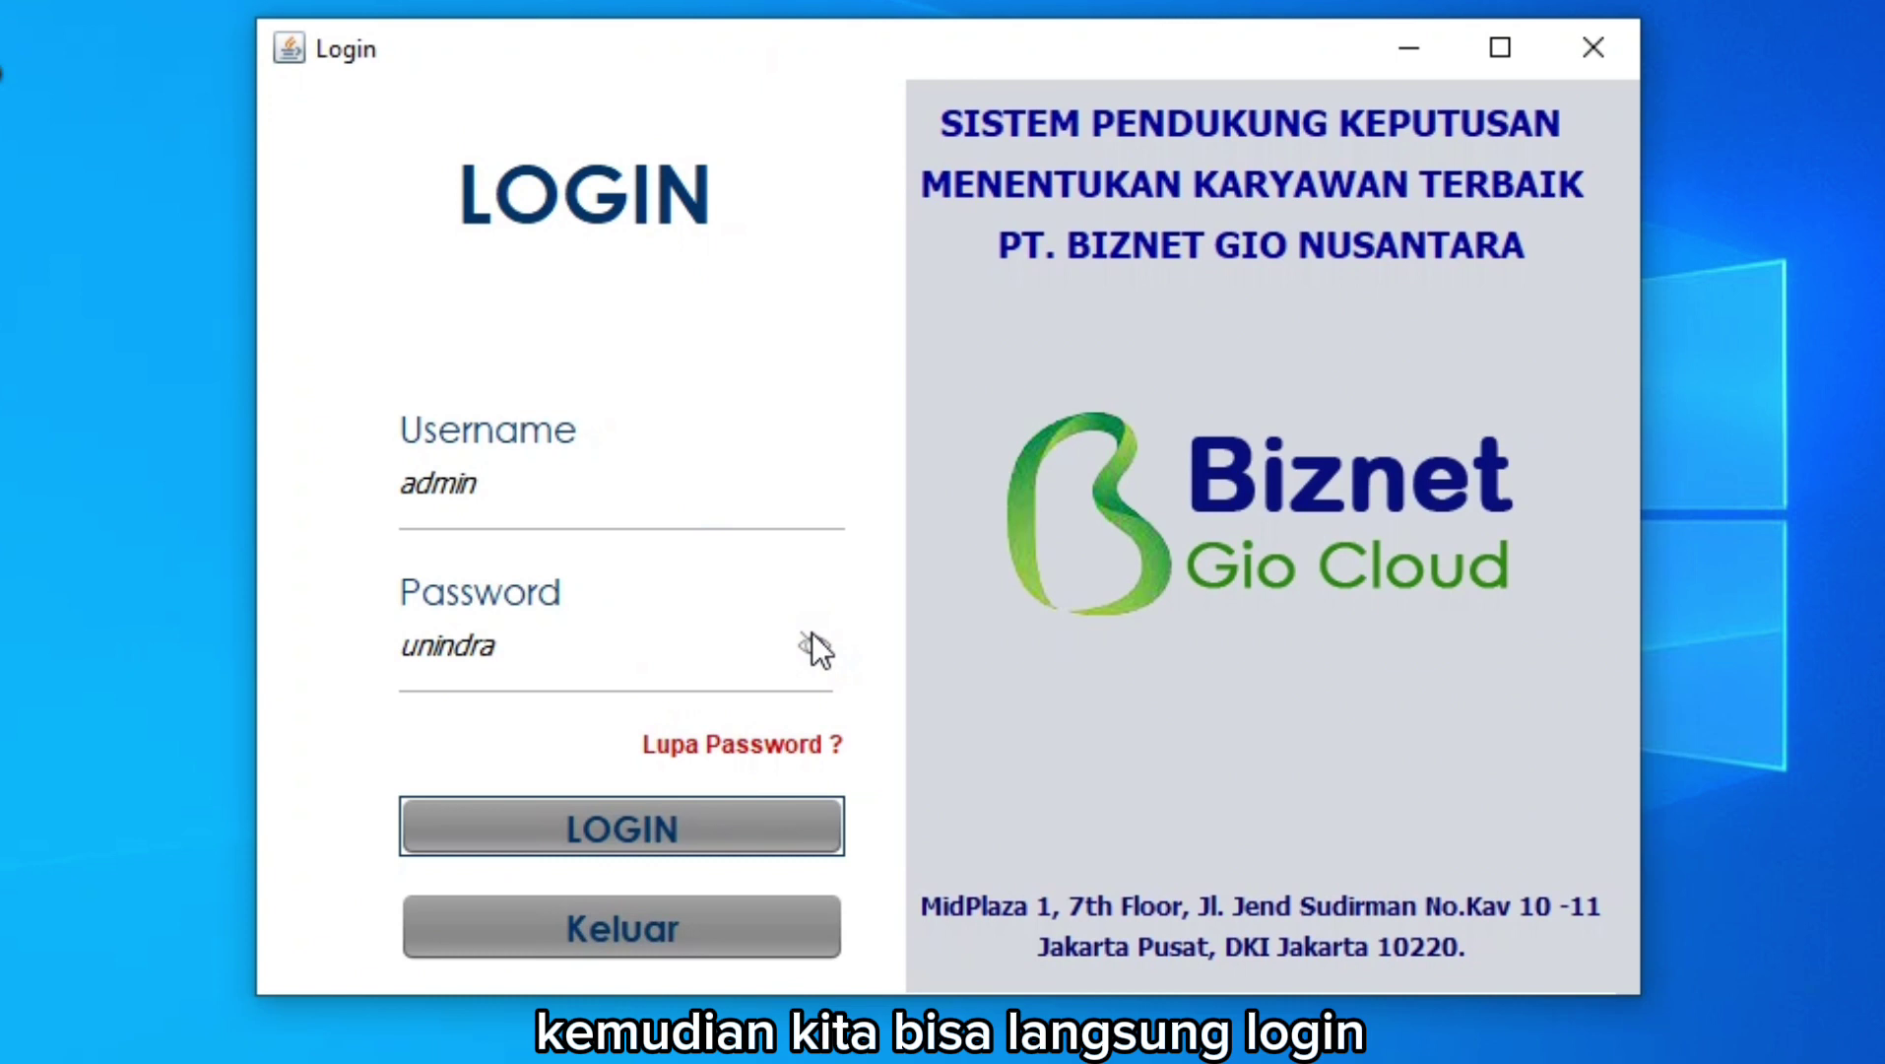
pyautogui.click(690, 825)
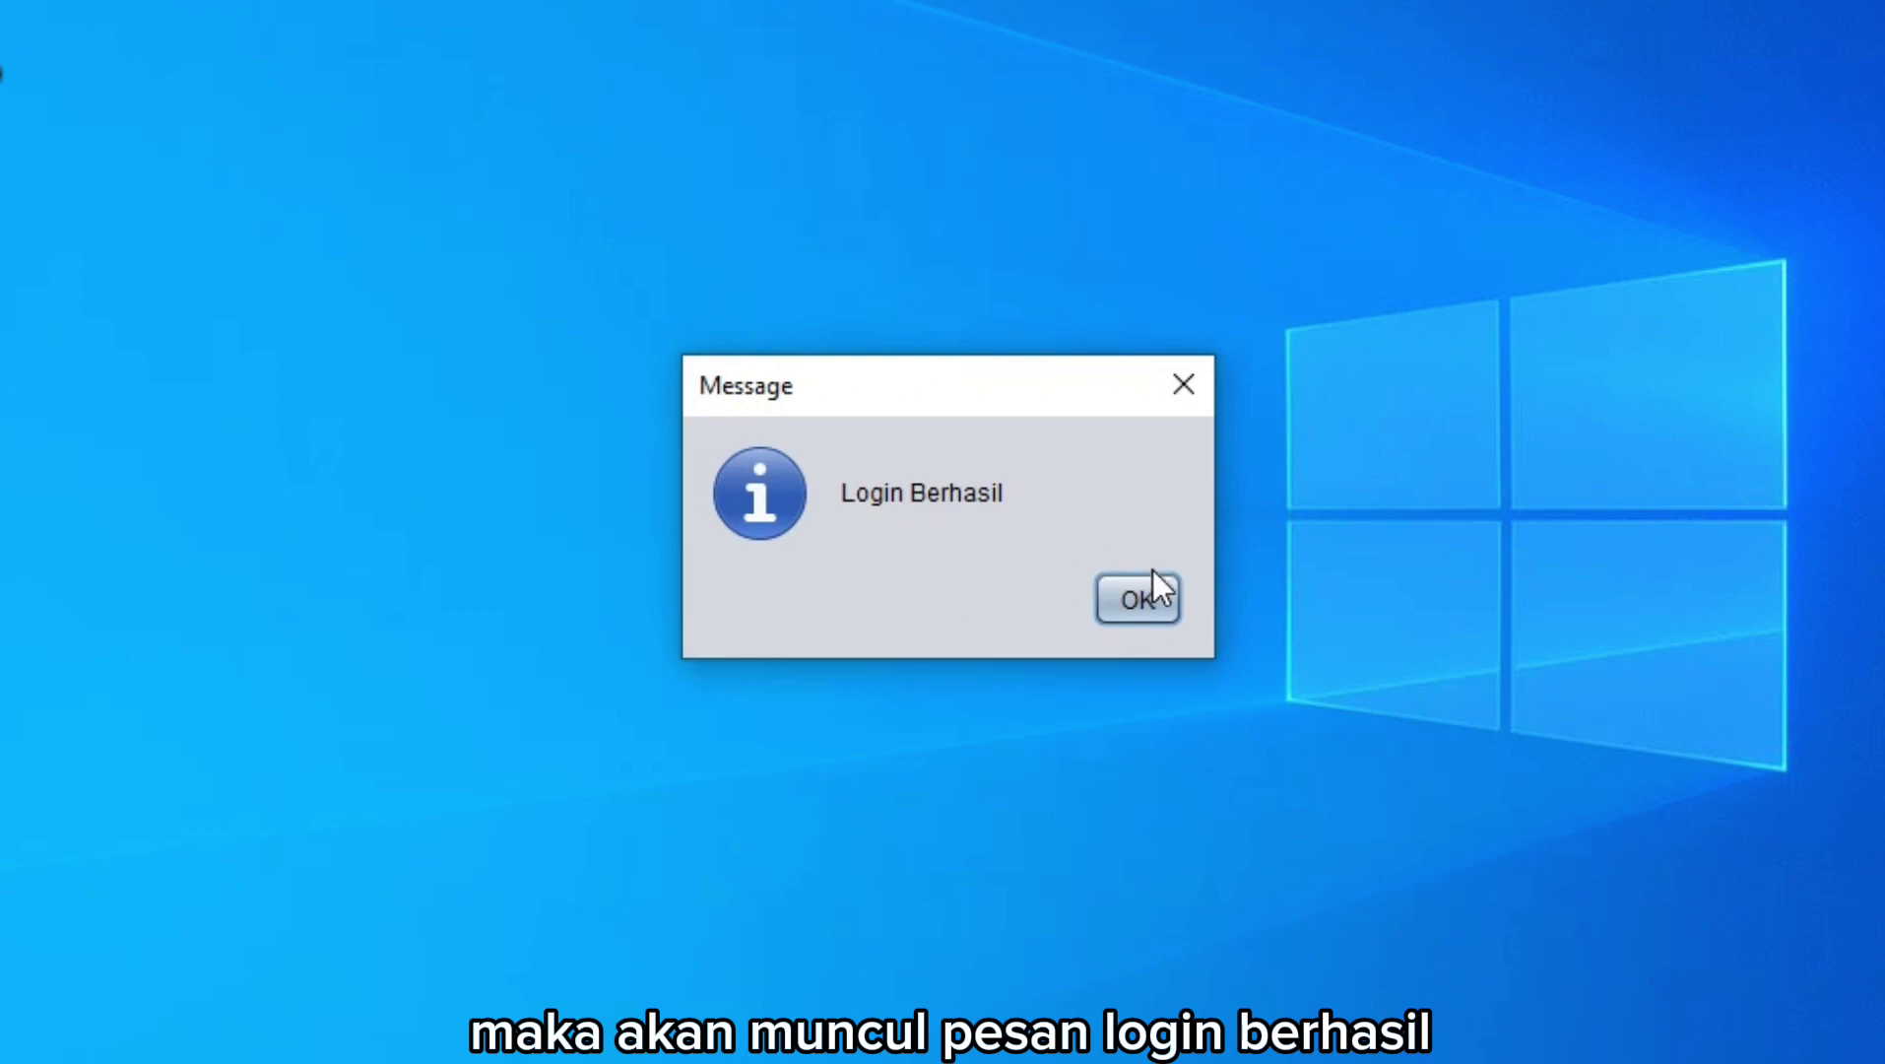
pyautogui.click(1142, 600)
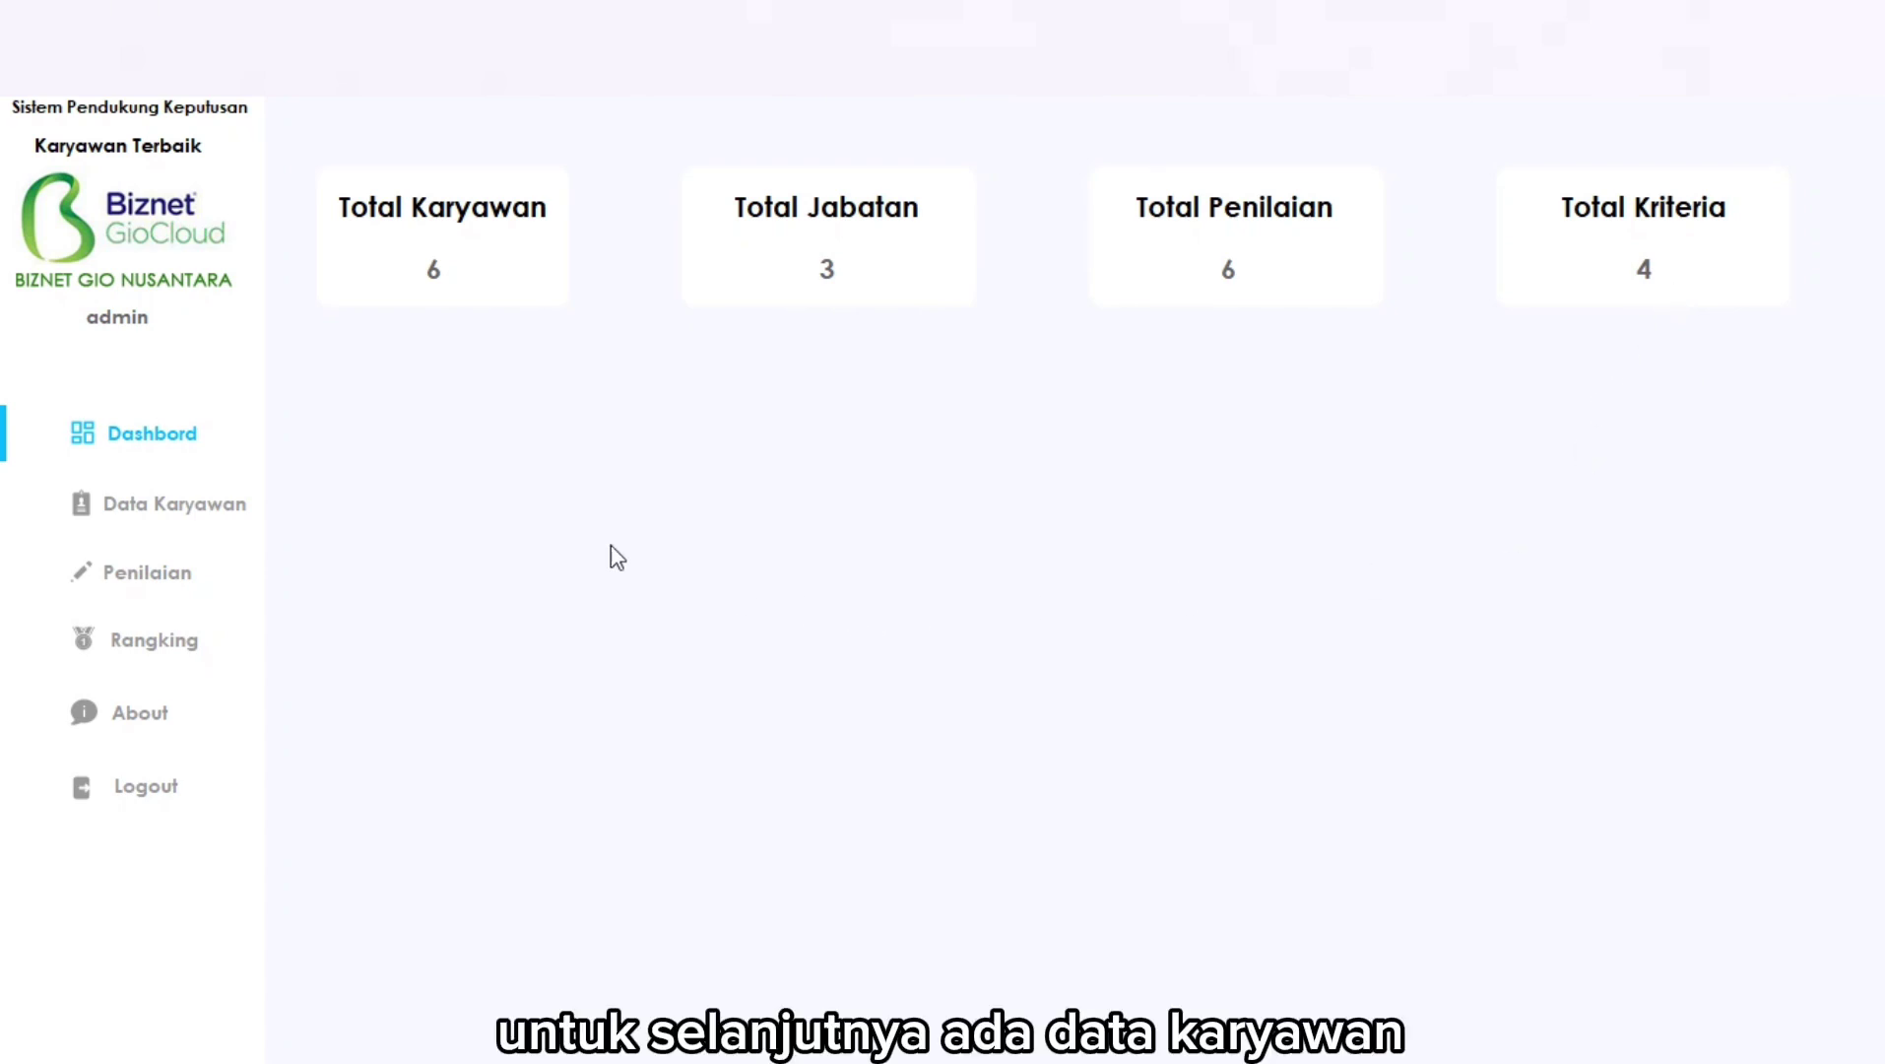
# Go to the Data Karyawan page from the sidebar.
pyautogui.click(174, 512)
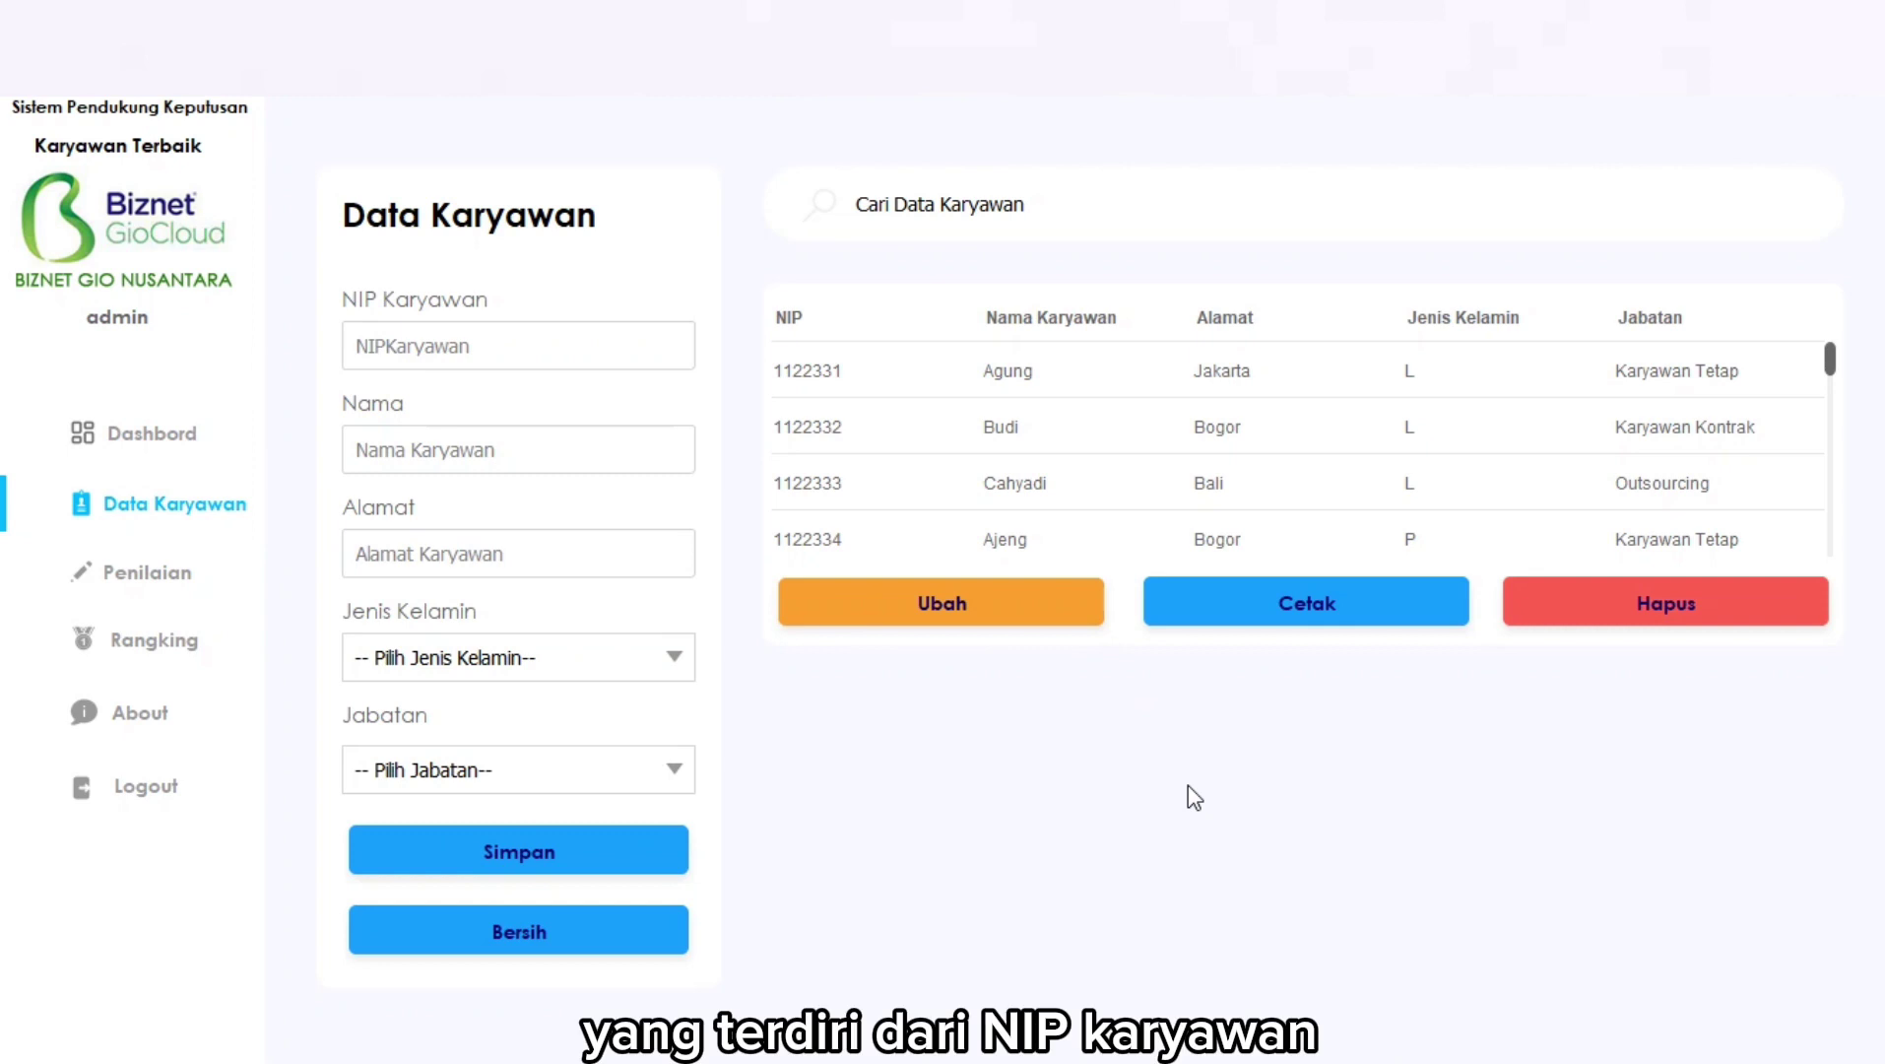
# Enter a new employee's NIP and name, with address Bali.
pyautogui.click(511, 343)
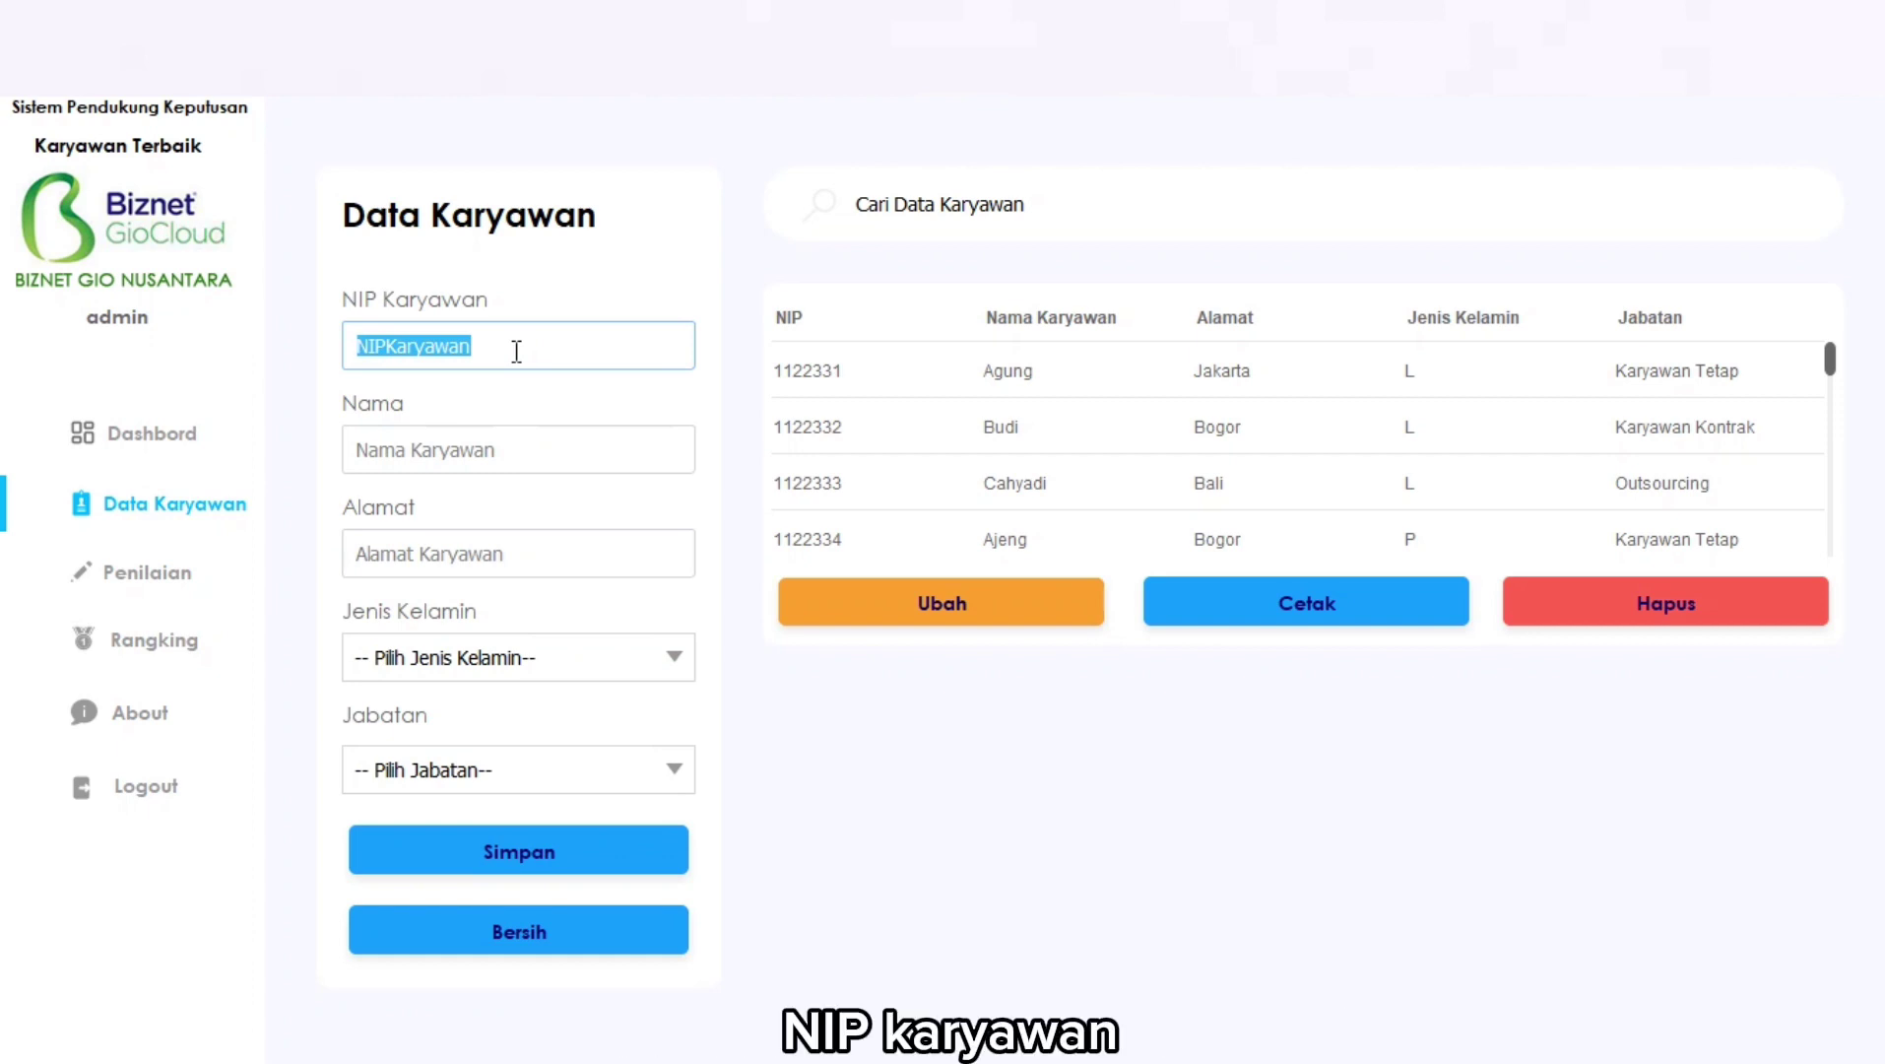
pyautogui.press('BackSpace')
pyautogui.write('112233')
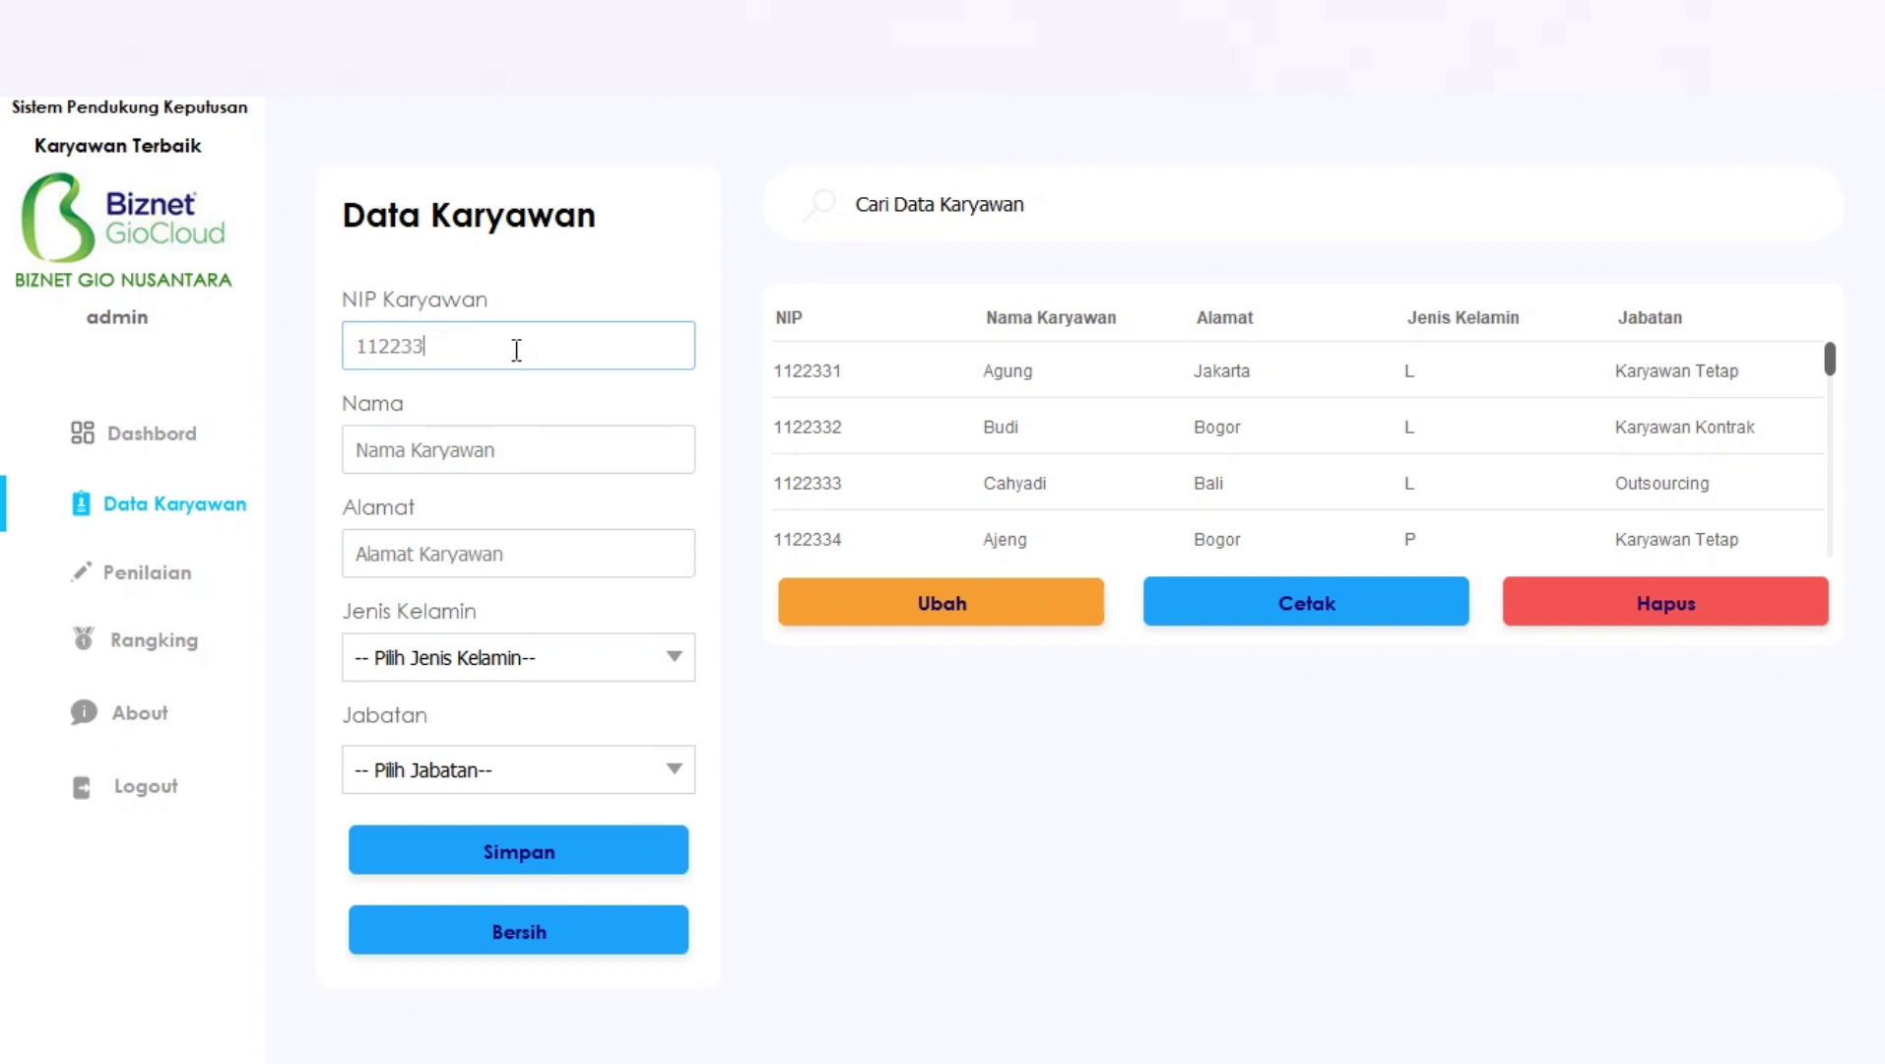
pyautogui.write('9')
pyautogui.click(487, 444)
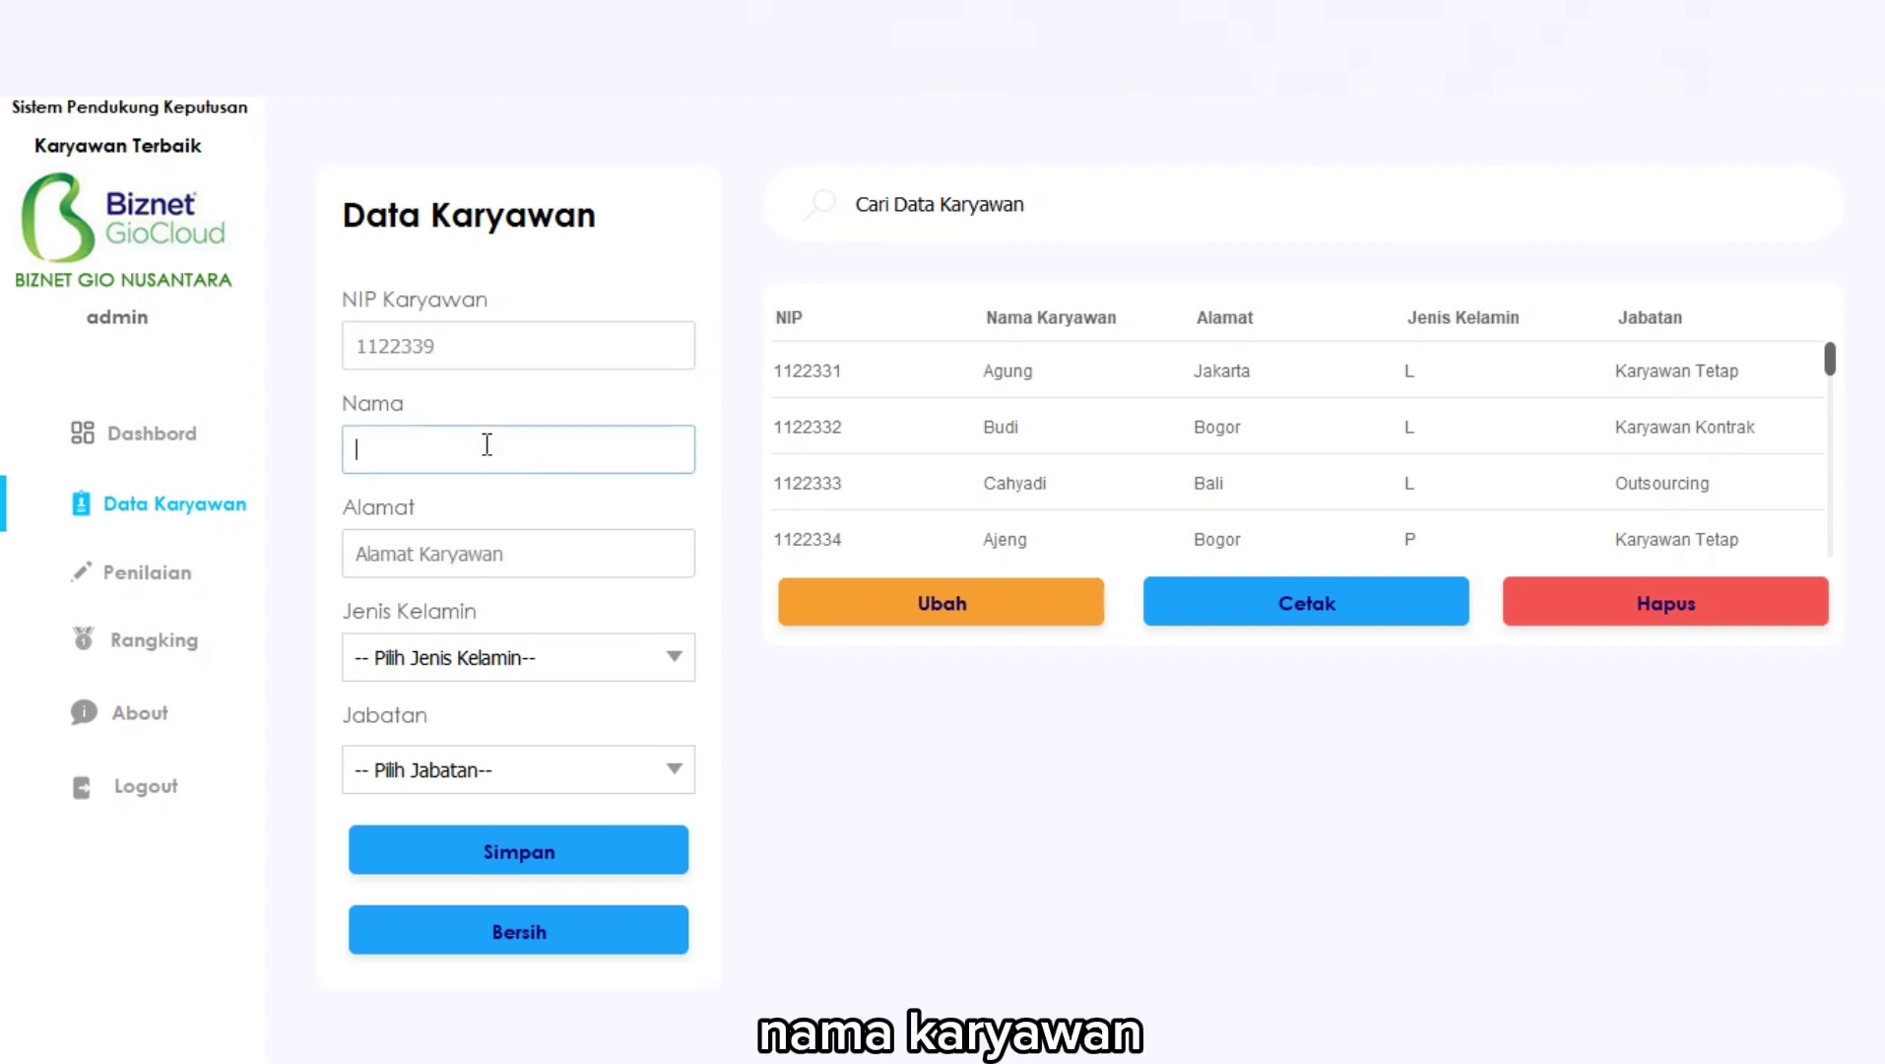
pyautogui.write('Doni')
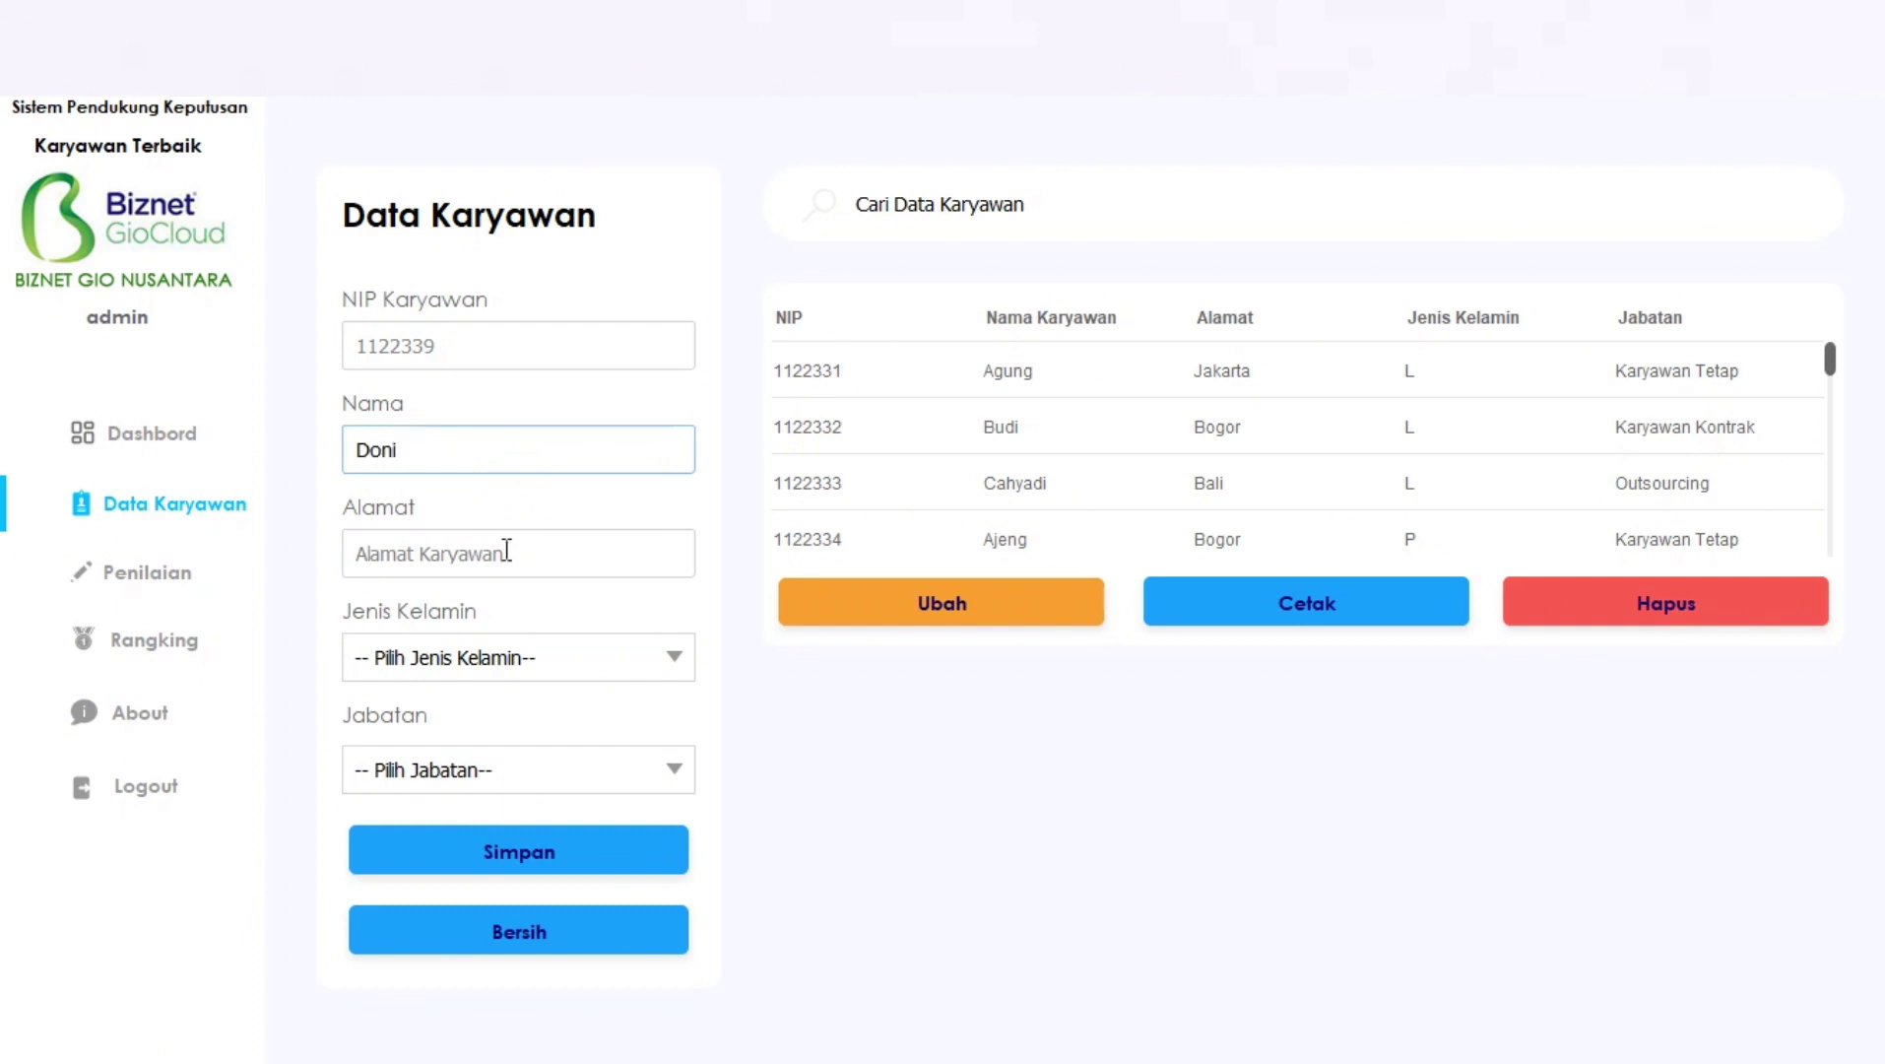
pyautogui.click(507, 550)
pyautogui.write('Bali')
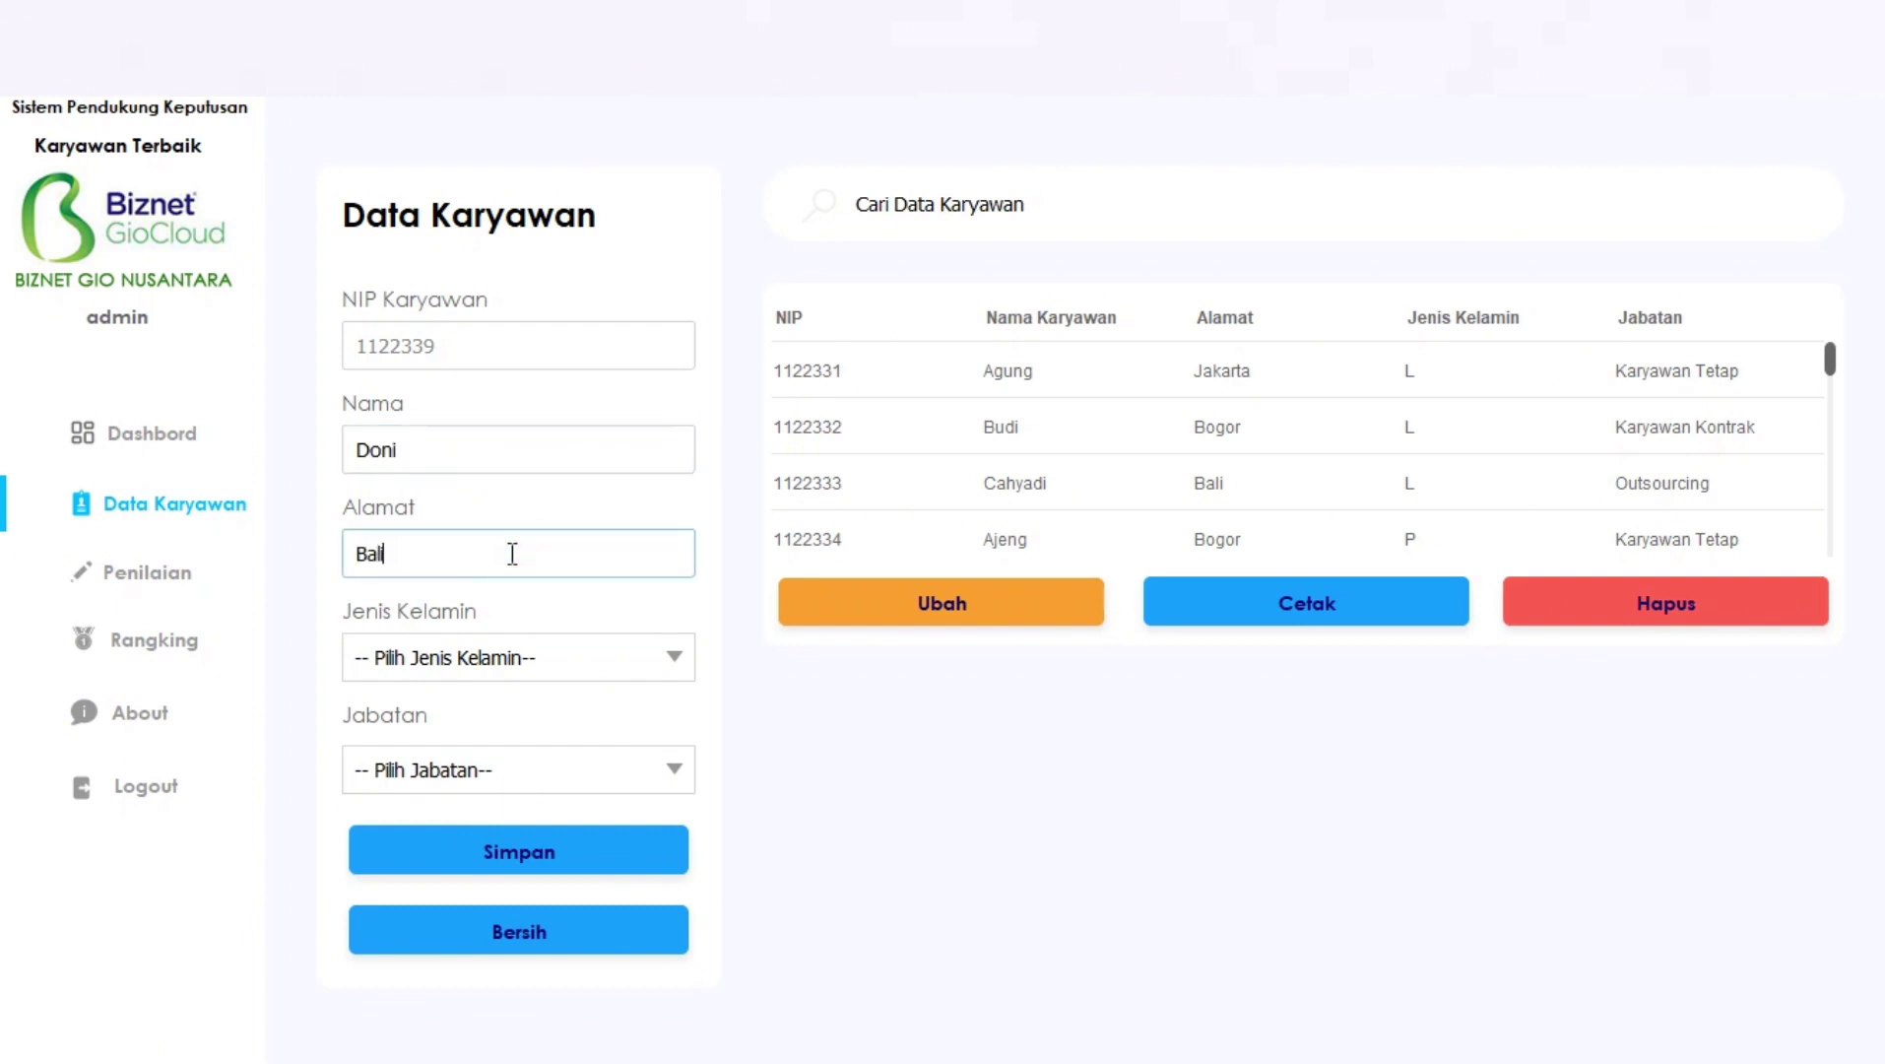
# Set gender L and position Karyawan Tetap, then save the employee record.
pyautogui.click(662, 657)
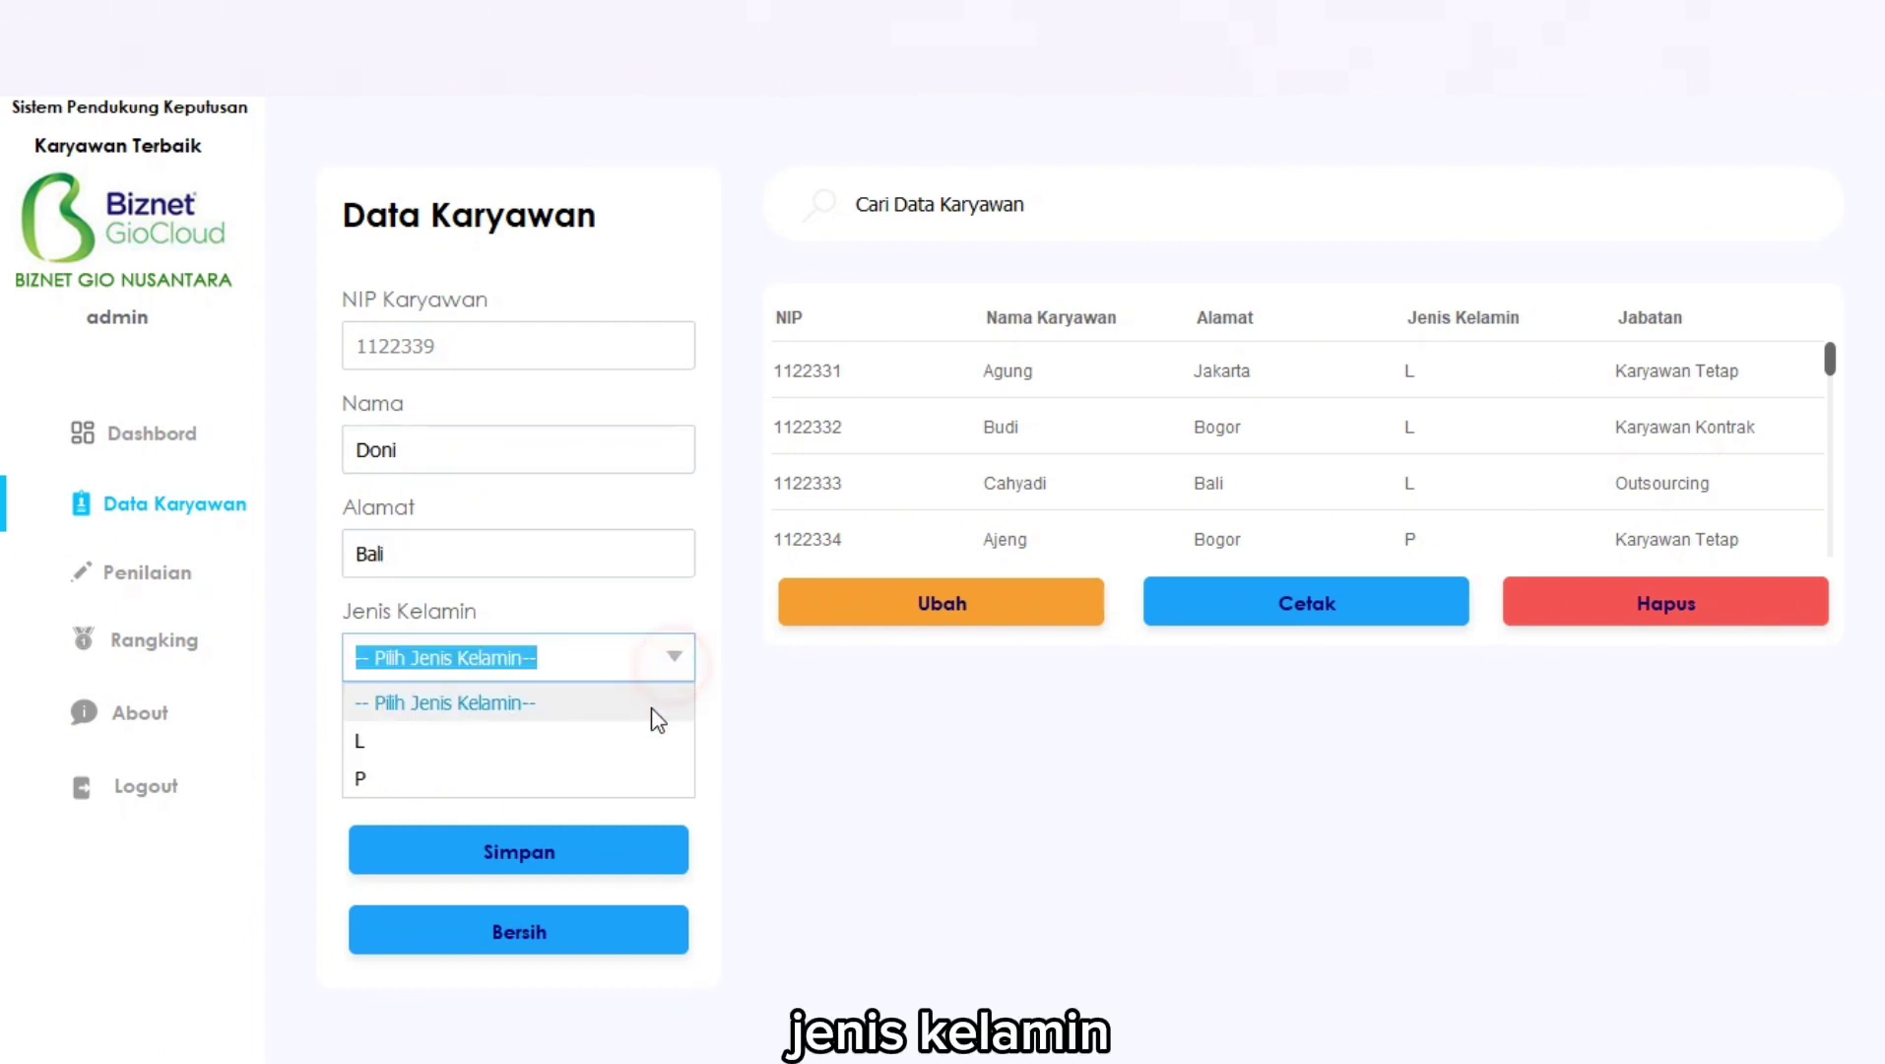
pyautogui.click(627, 756)
pyautogui.click(670, 772)
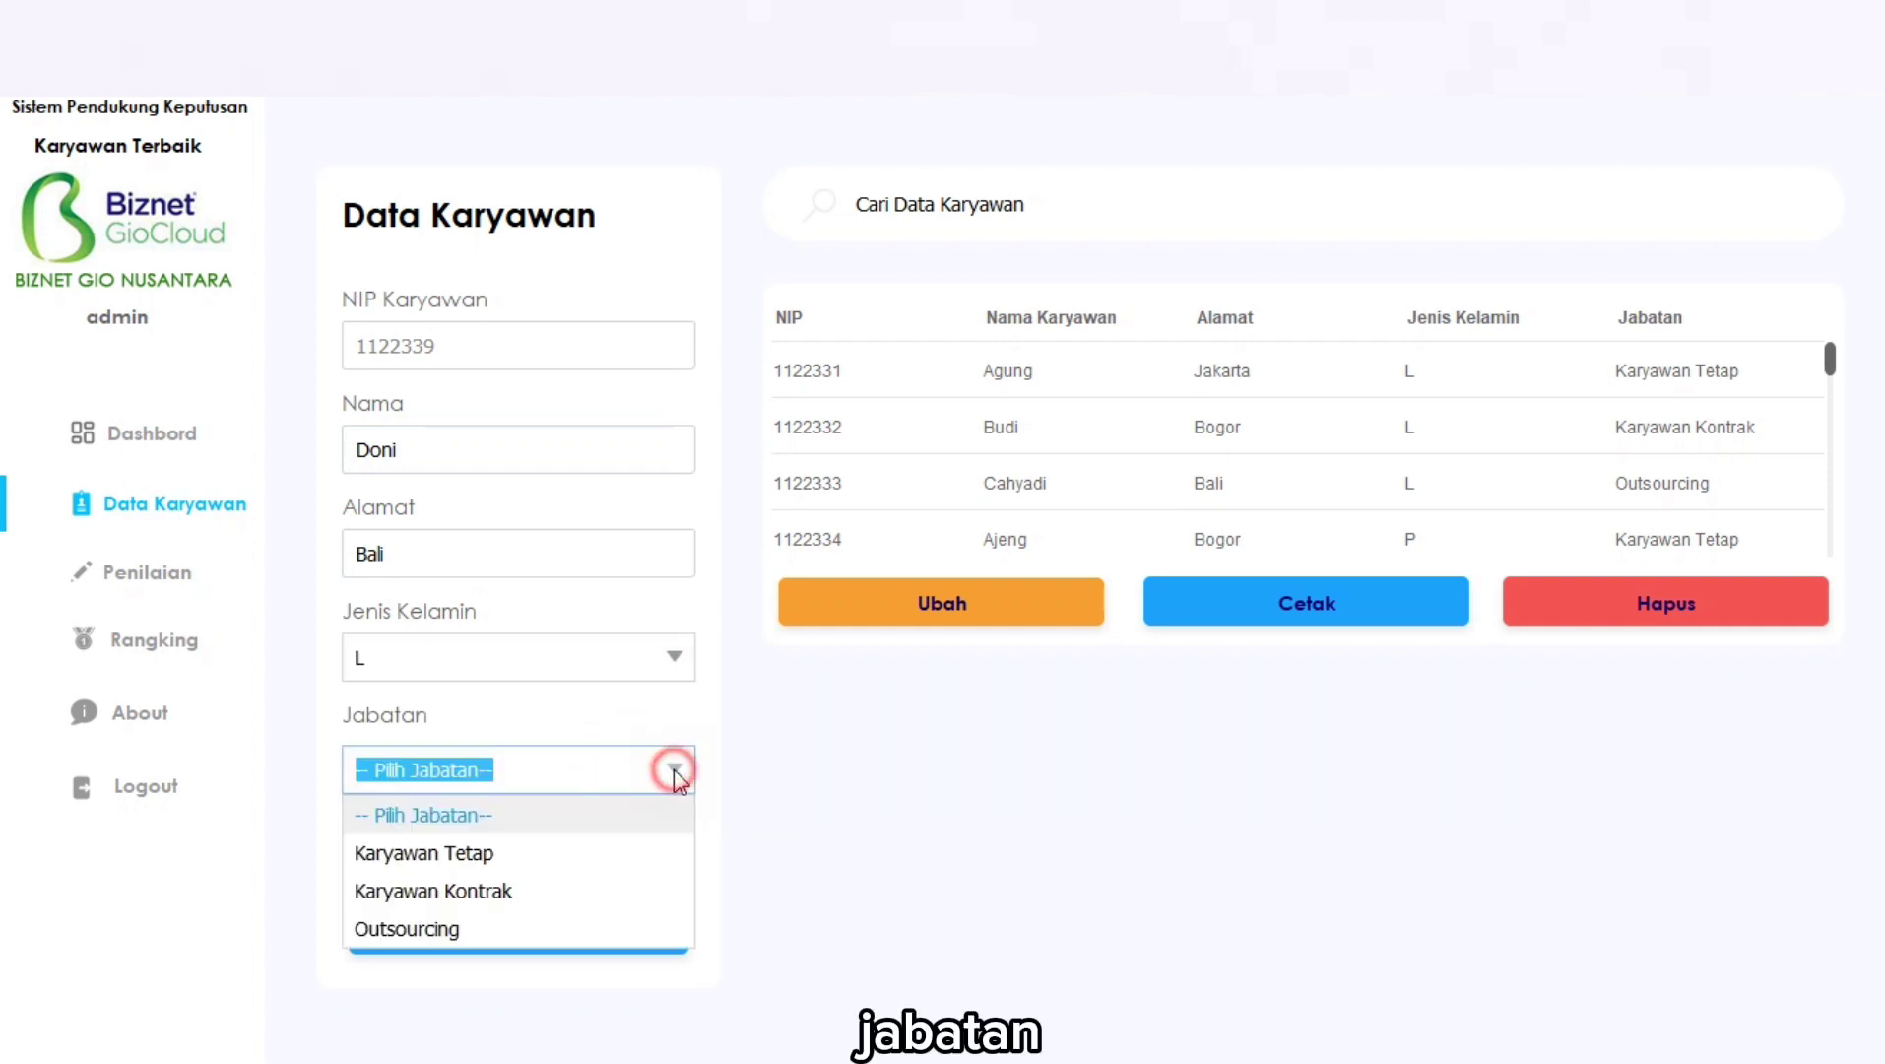
pyautogui.click(634, 848)
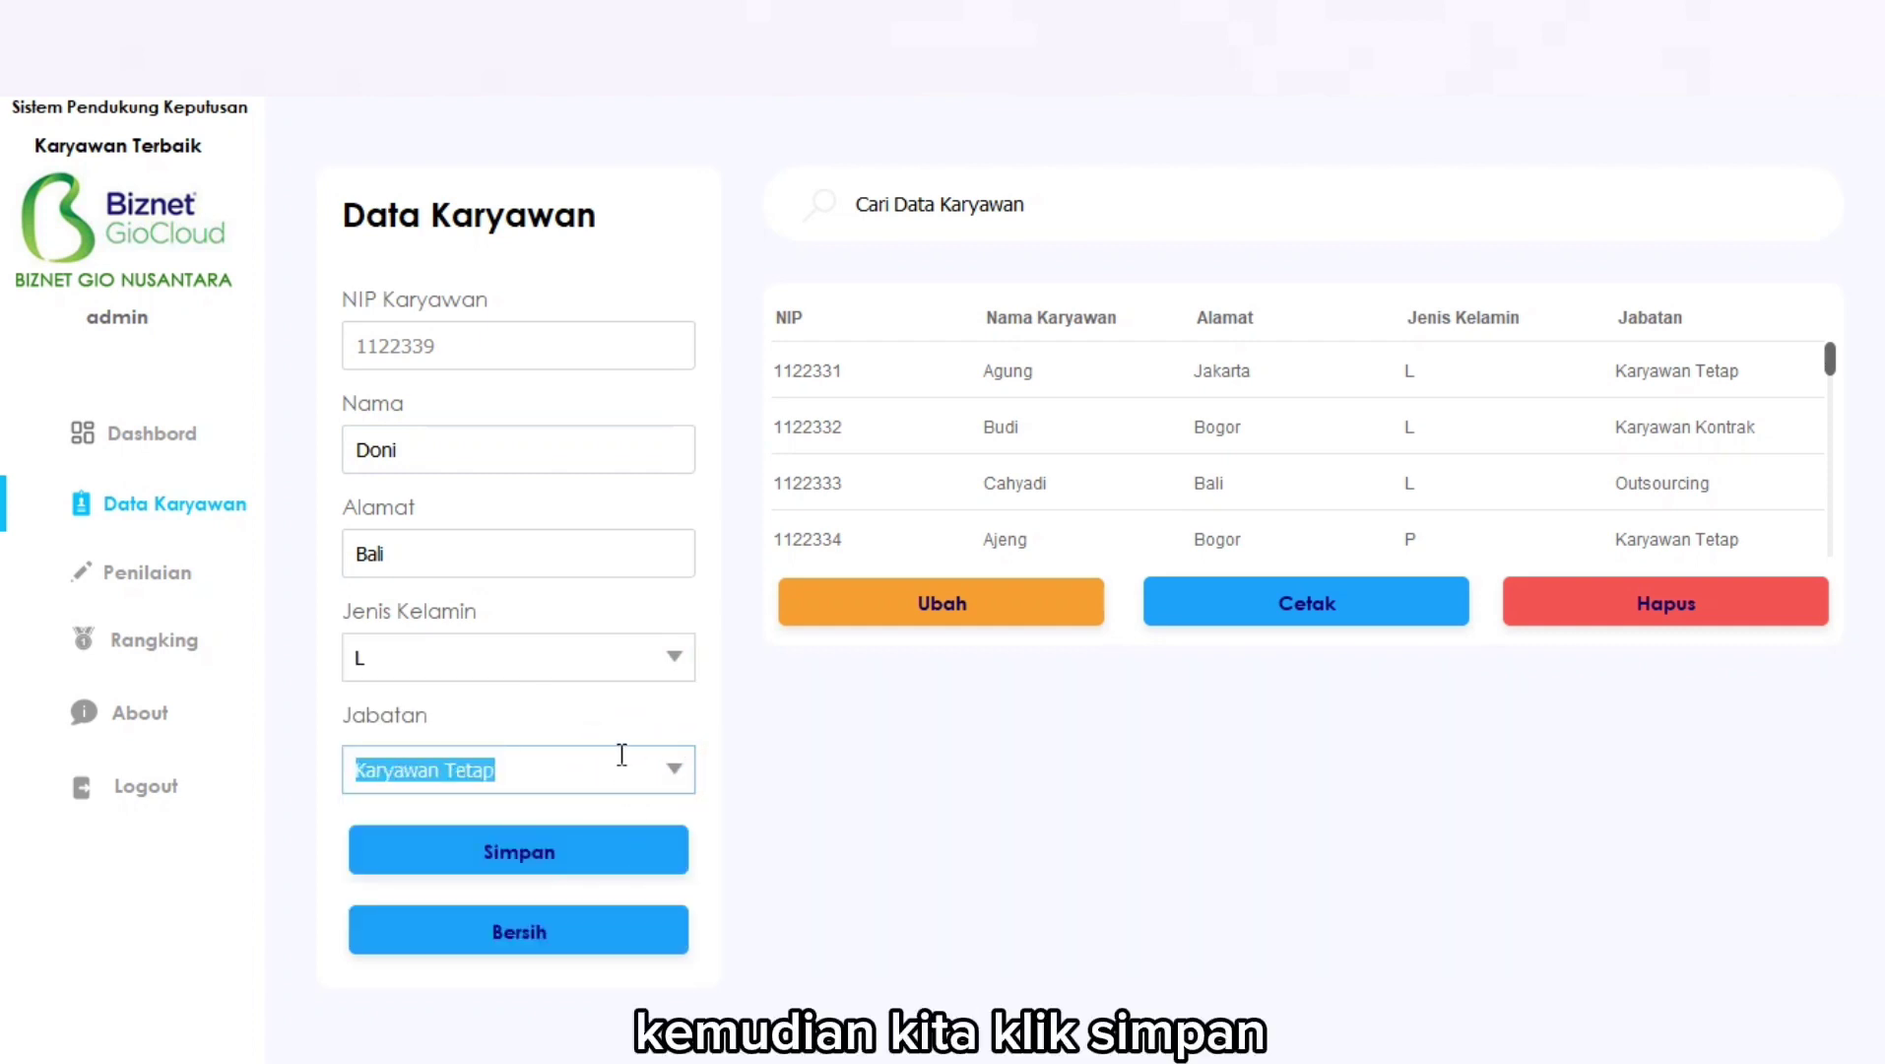
pyautogui.click(585, 849)
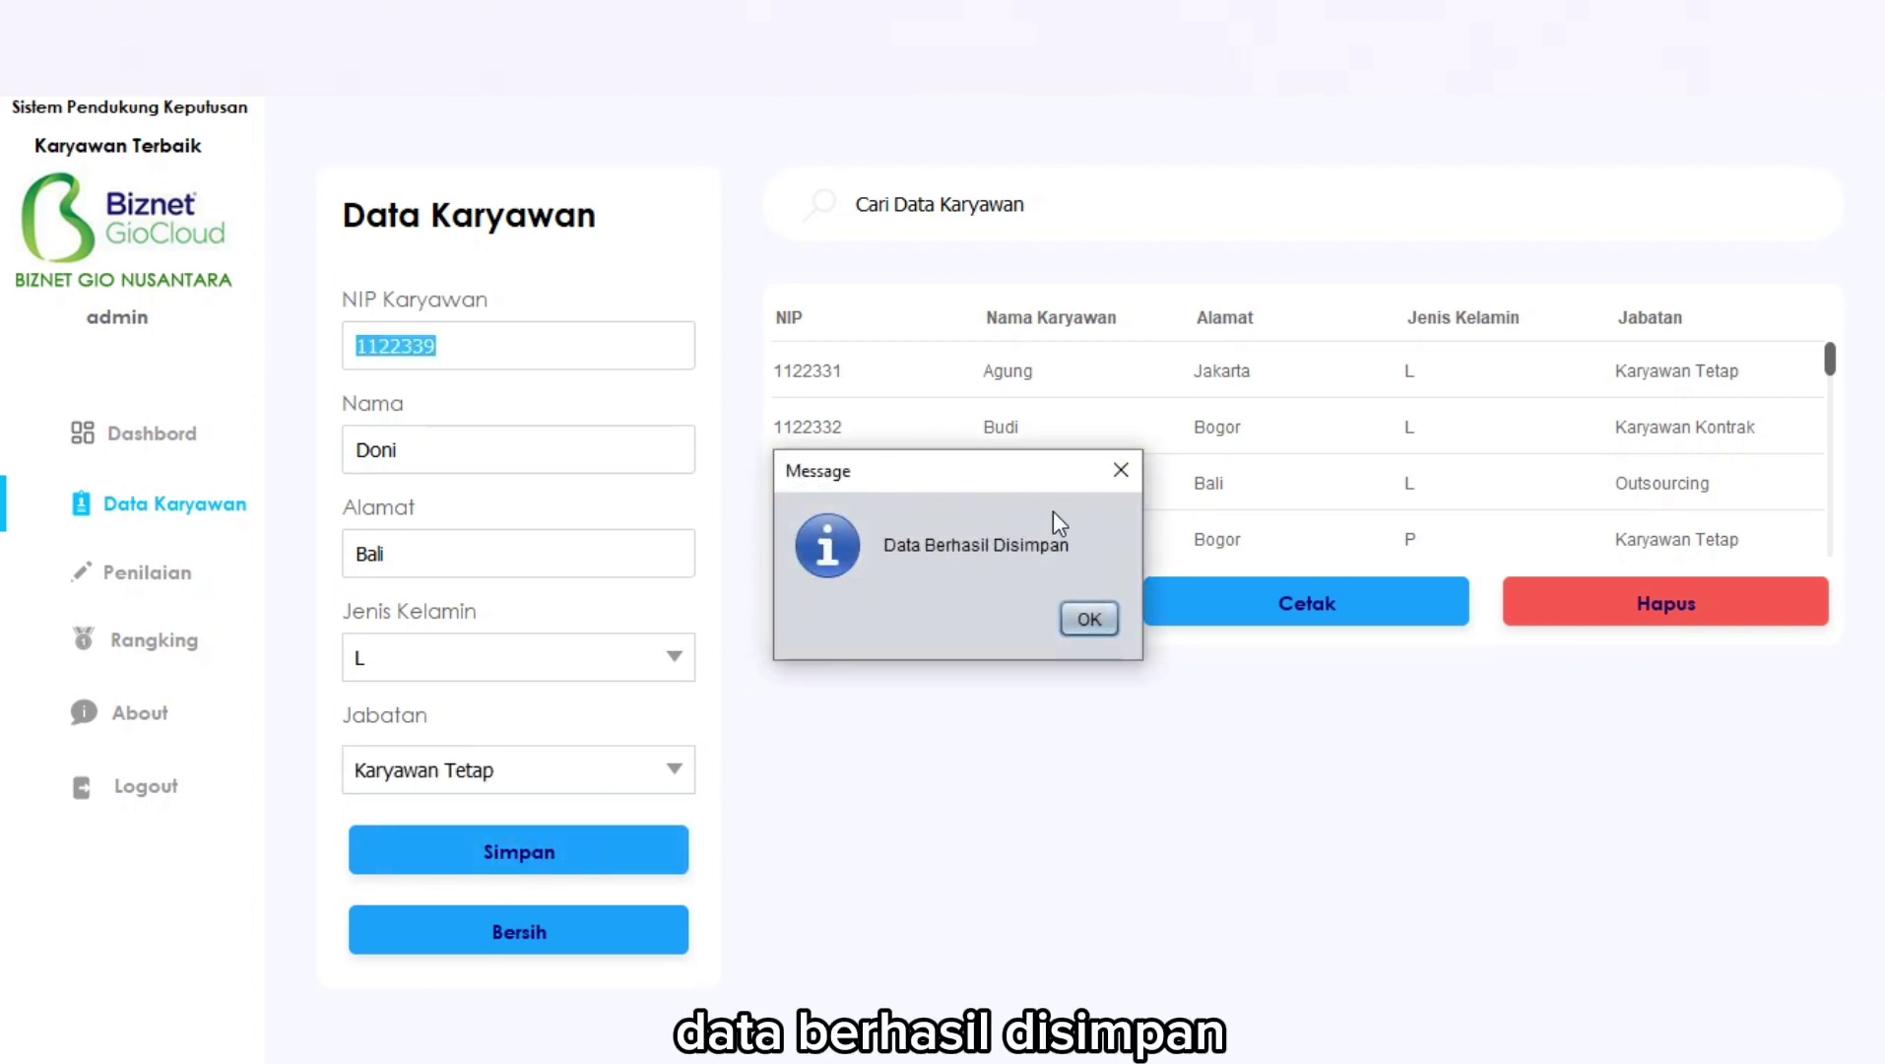
pyautogui.click(1089, 619)
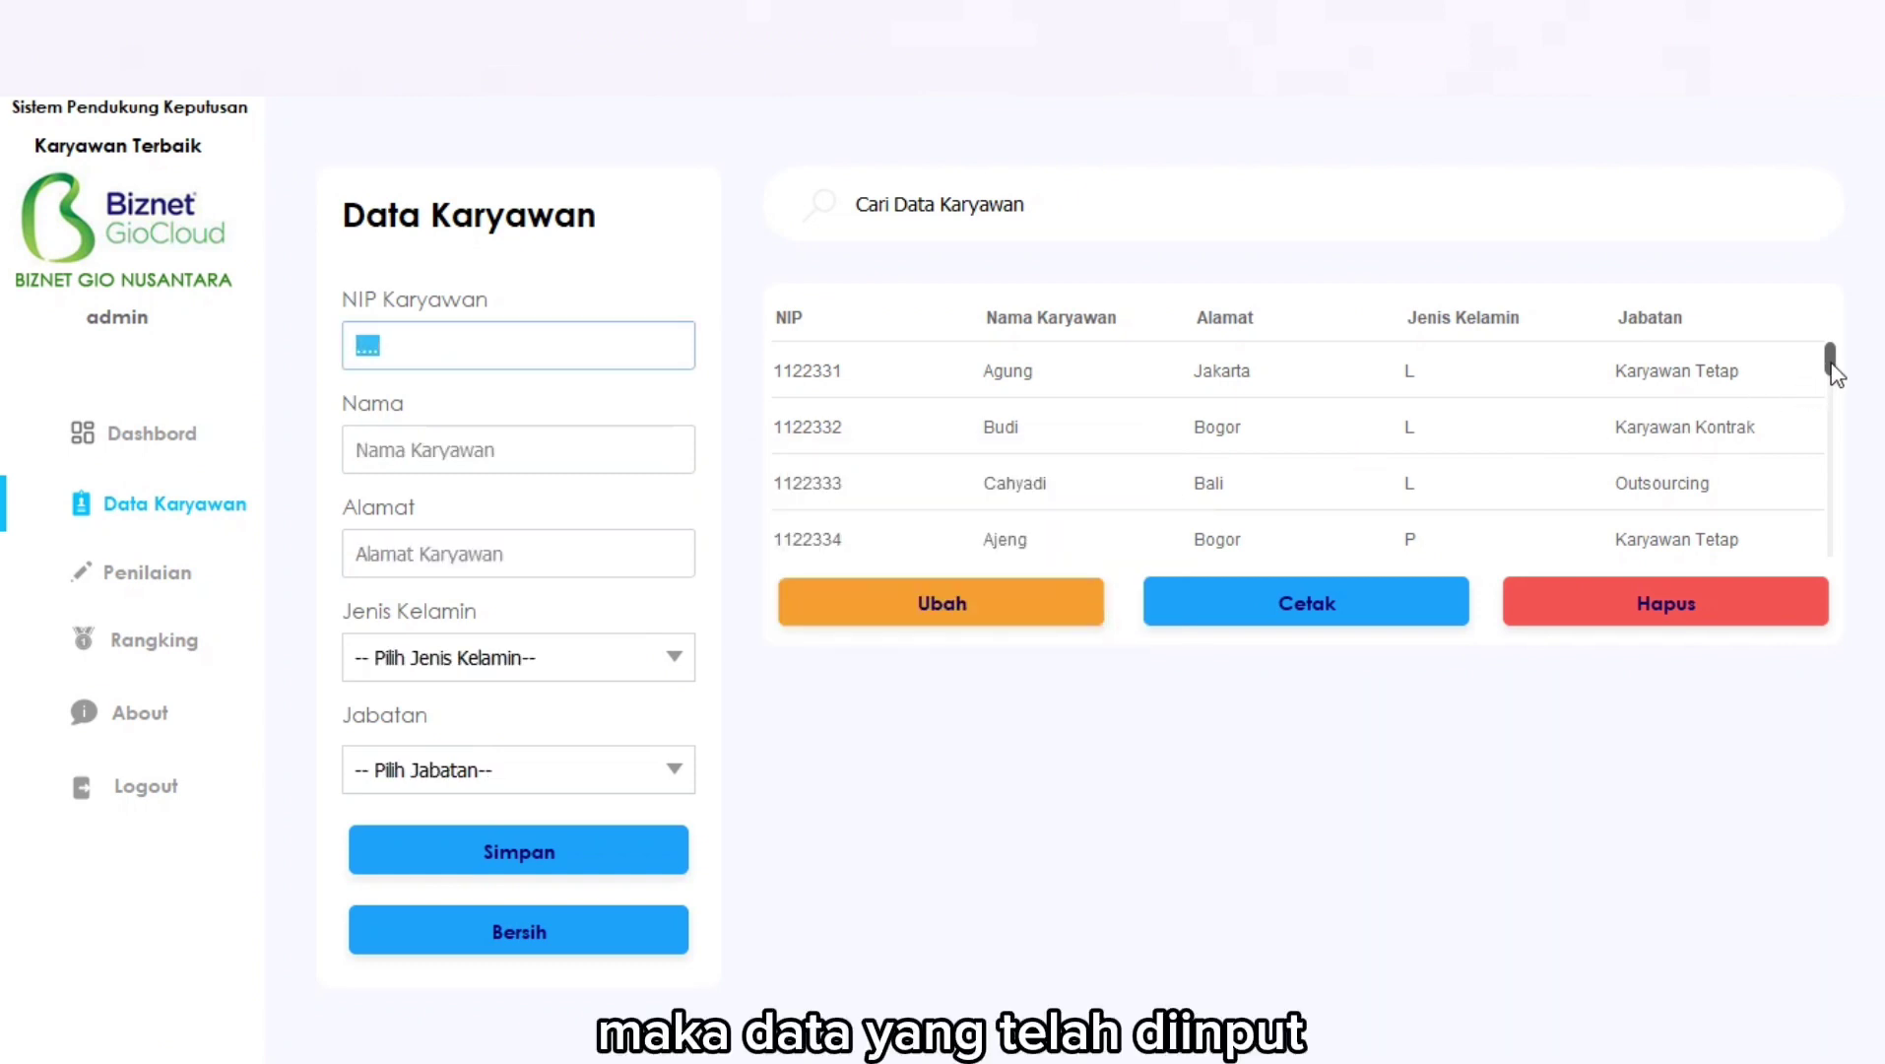
# Scroll the employee table to the bottom to reveal the new Bali, Karyawan Tetap row.
pyautogui.moveTo(1832, 362); pyautogui.dragTo(1852, 572)
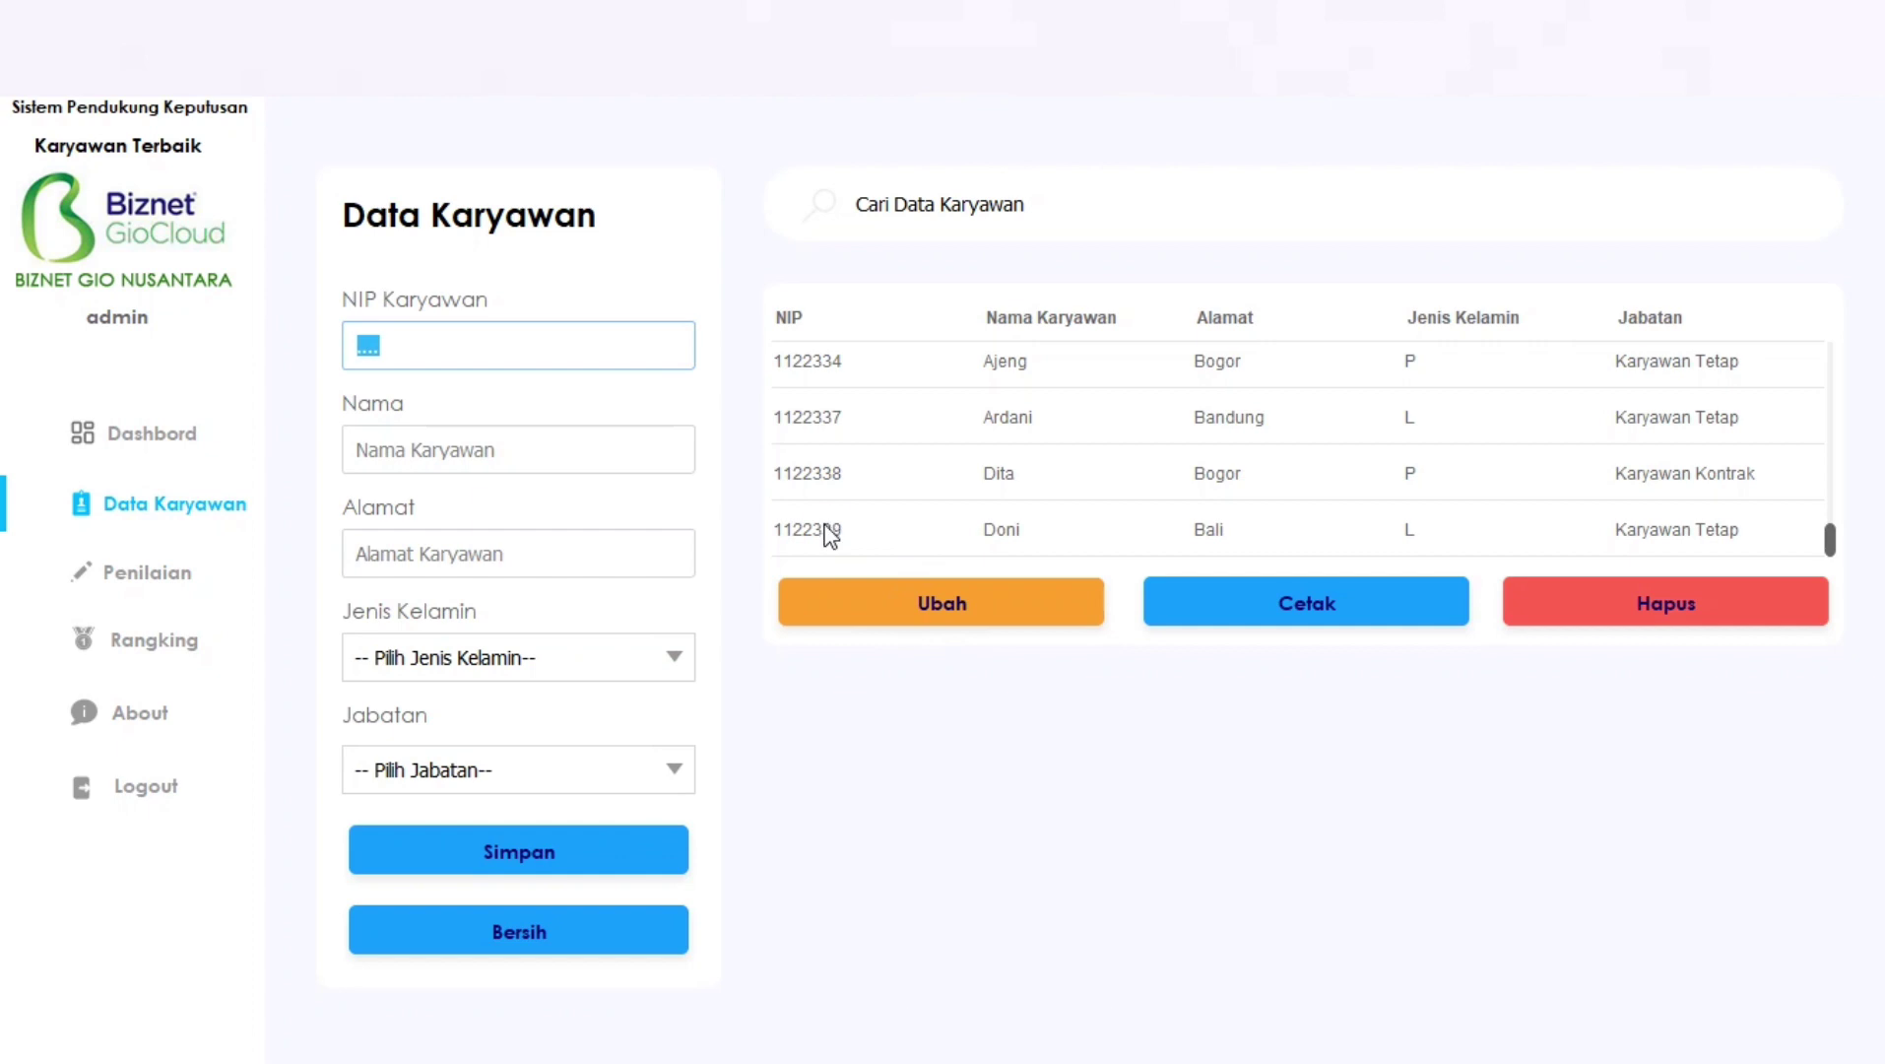
# Change the new employee's Alamat from Bali to Jakarta and save it with Ubah.
pyautogui.click(830, 535)
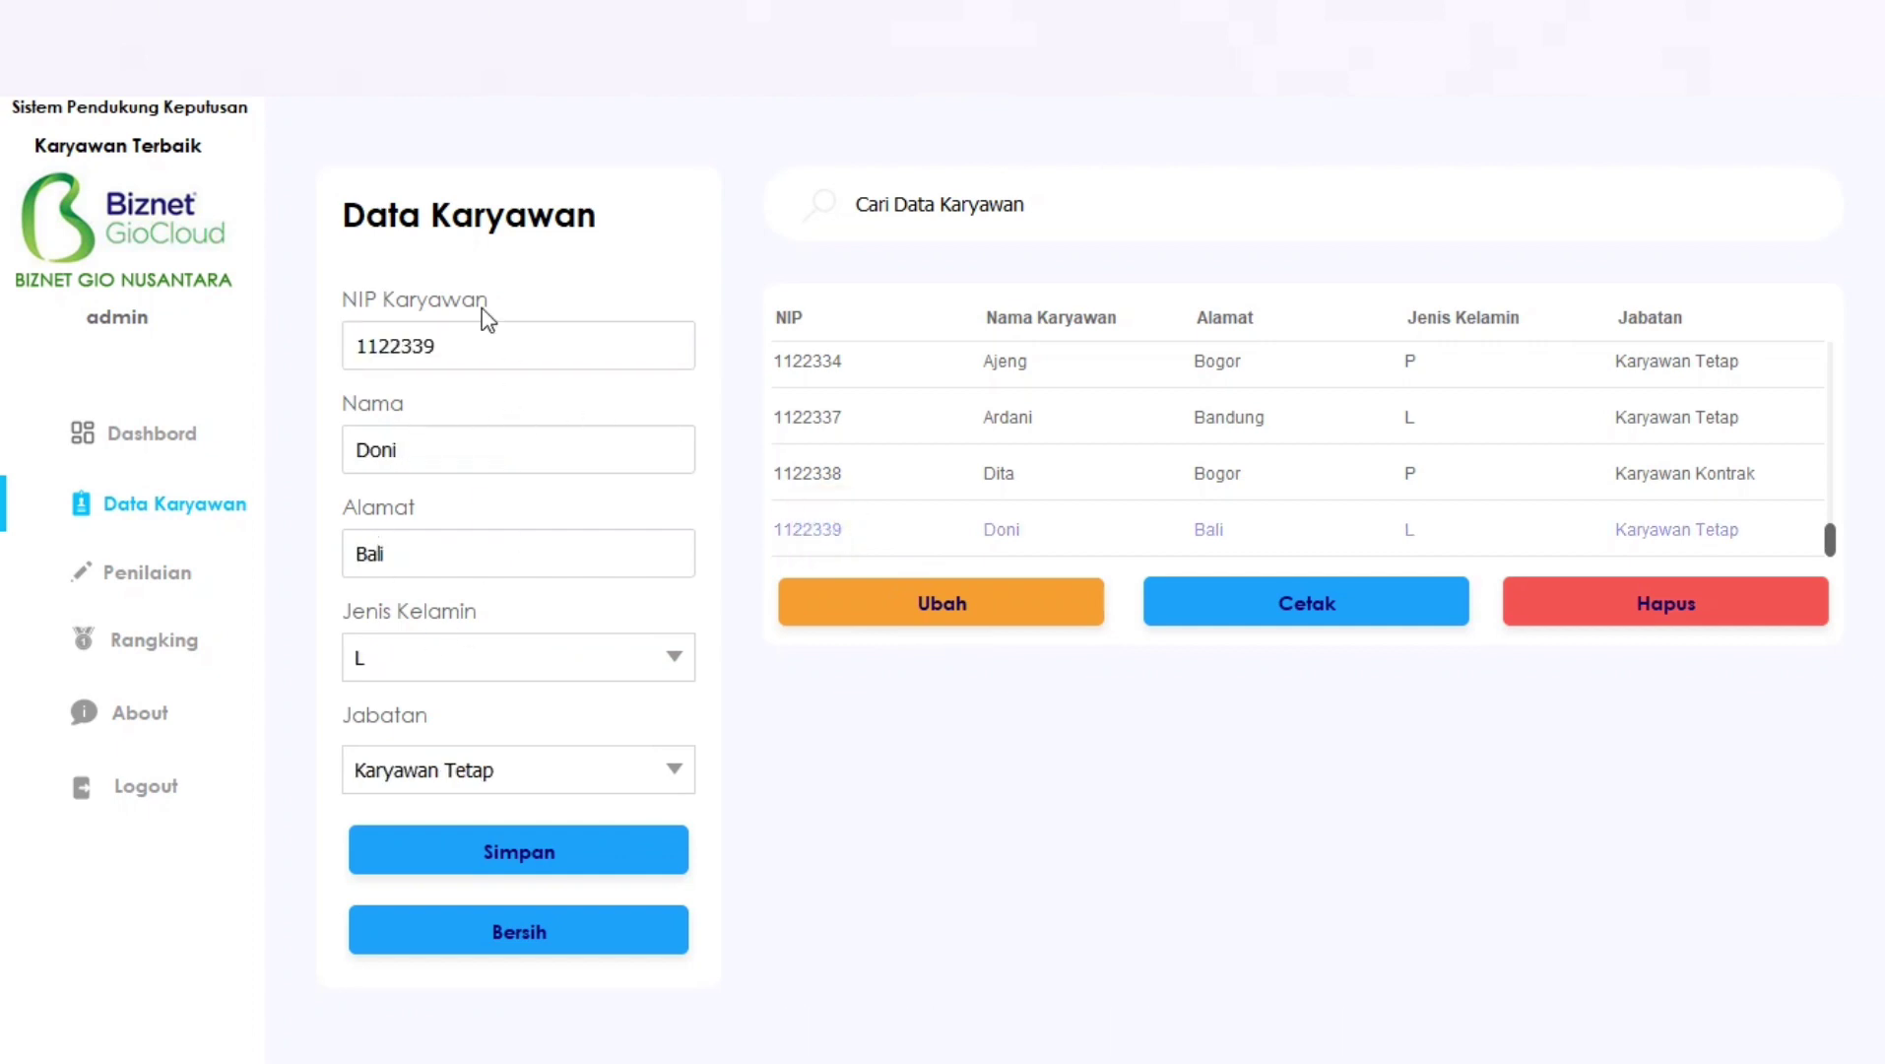
pyautogui.doubleClick(439, 554)
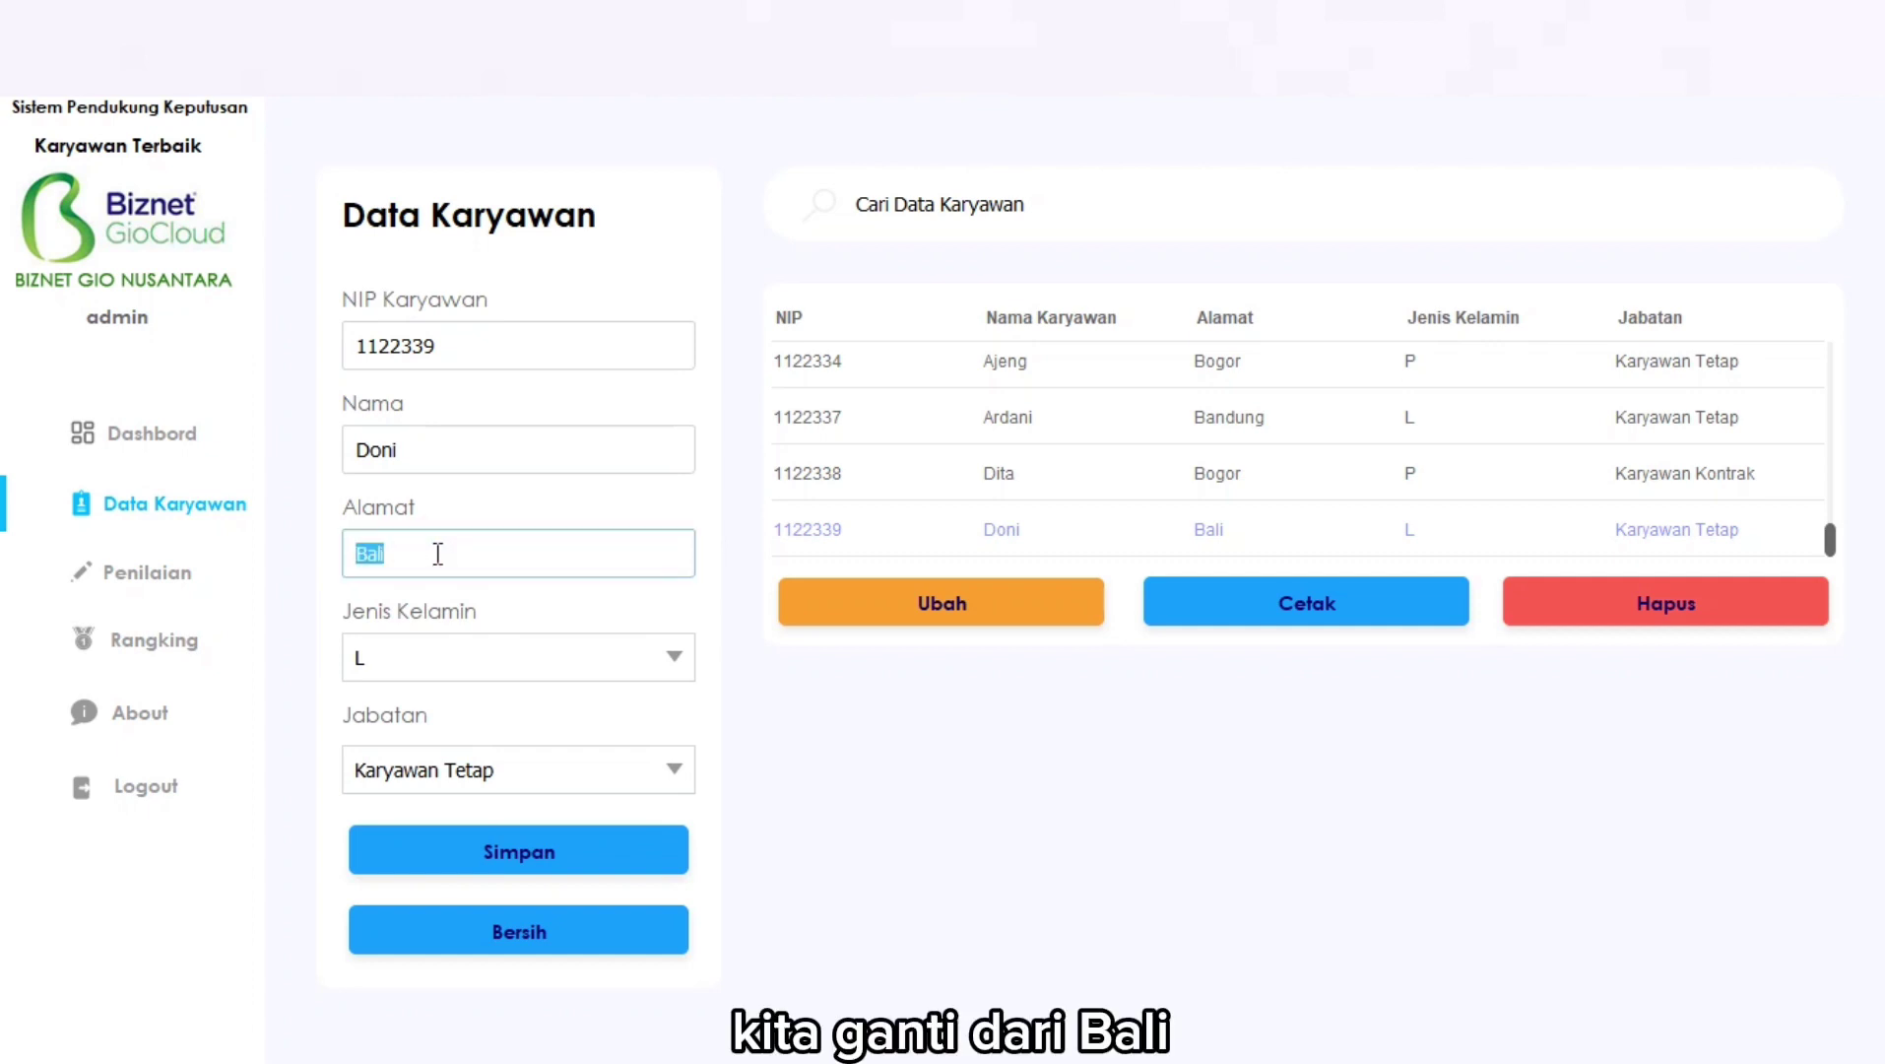
pyautogui.press('BackSpace')
pyautogui.write('Jakarta')
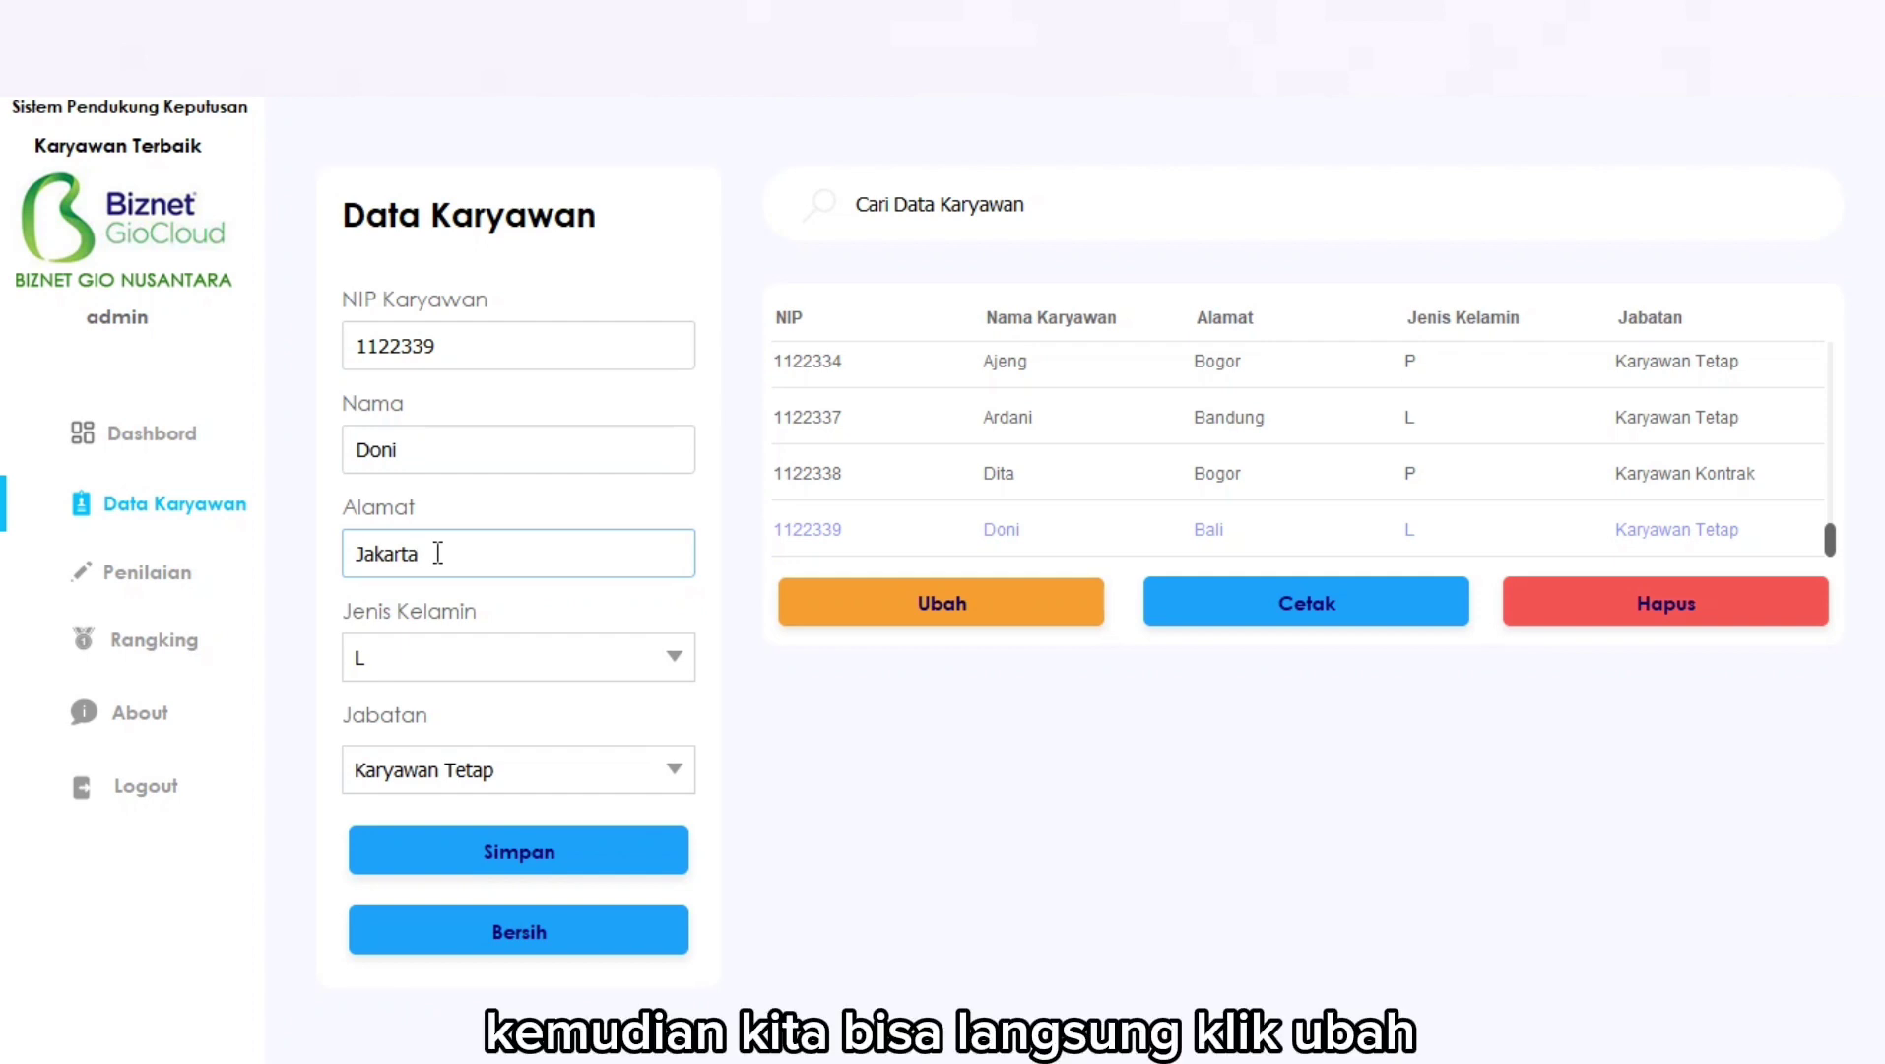
pyautogui.click(909, 603)
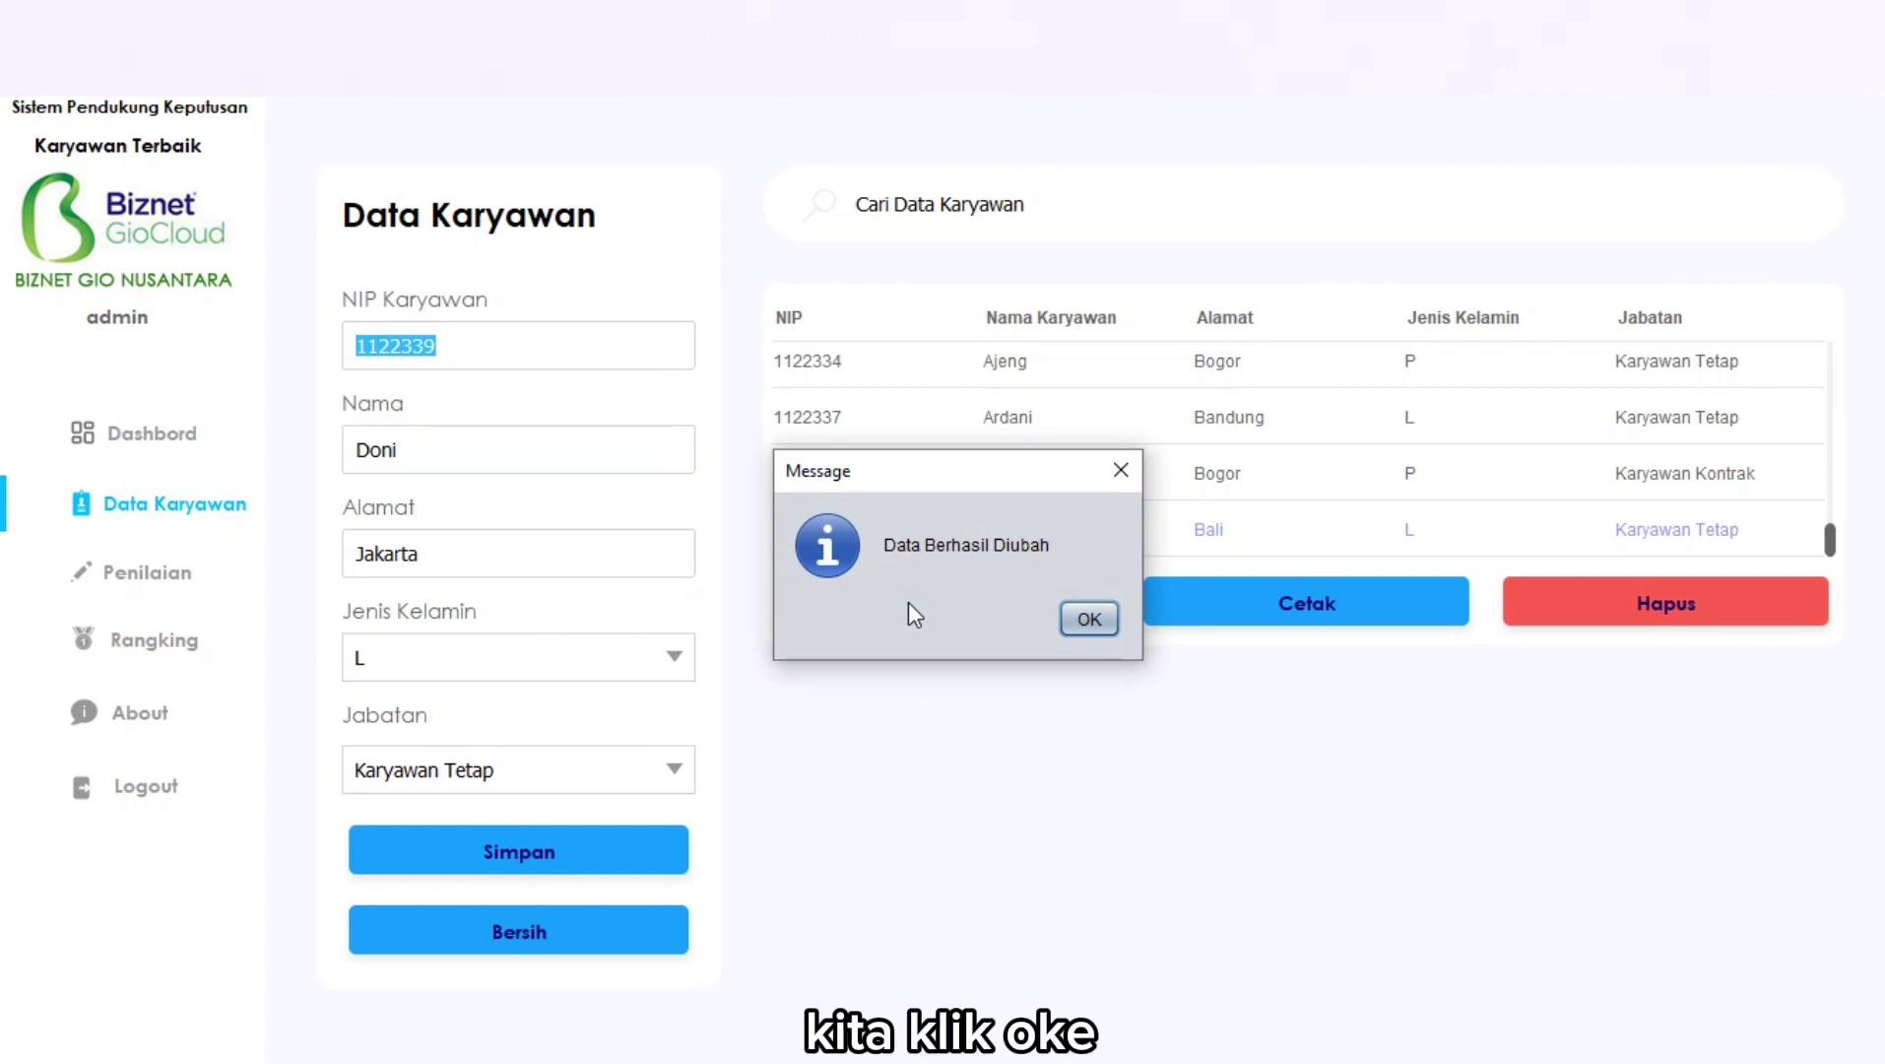
pyautogui.click(1087, 622)
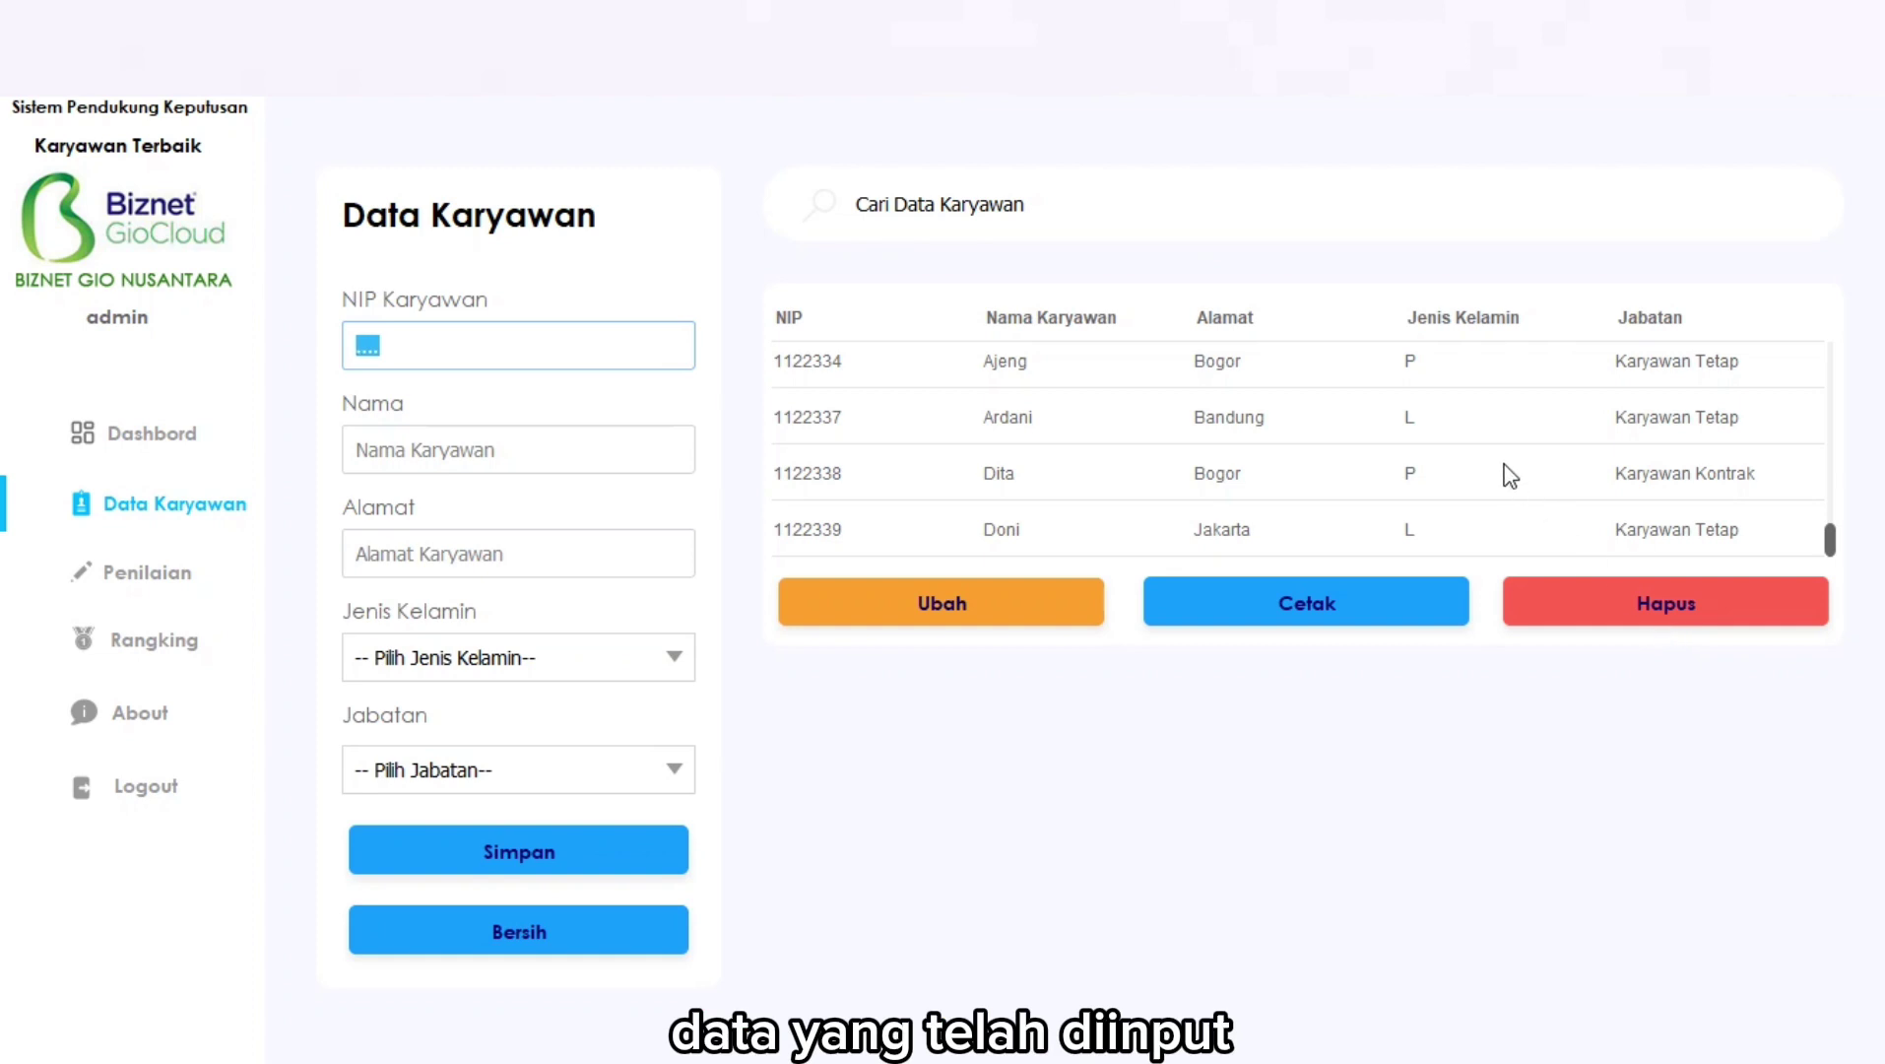
# Select the Bandung employee and delete the record, confirming with Yes.
pyautogui.scroll(1, 1231, 476)
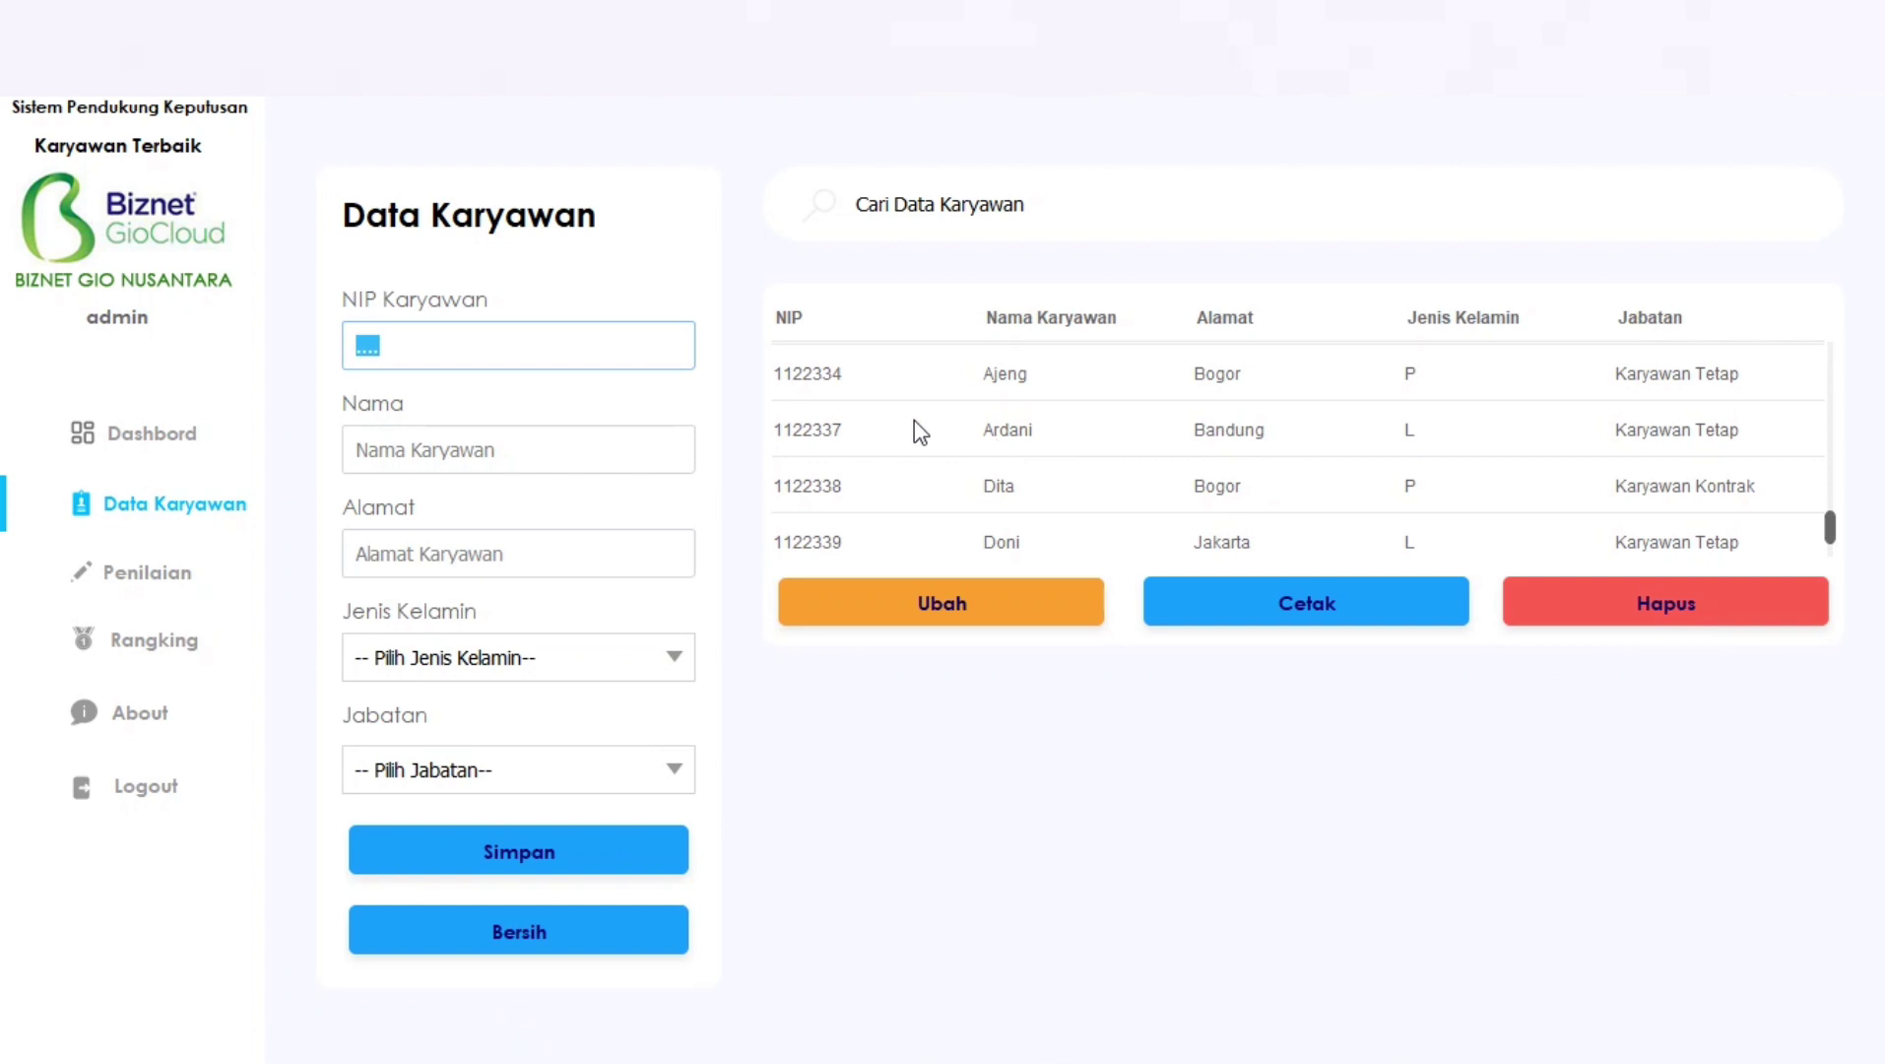
pyautogui.click(821, 430)
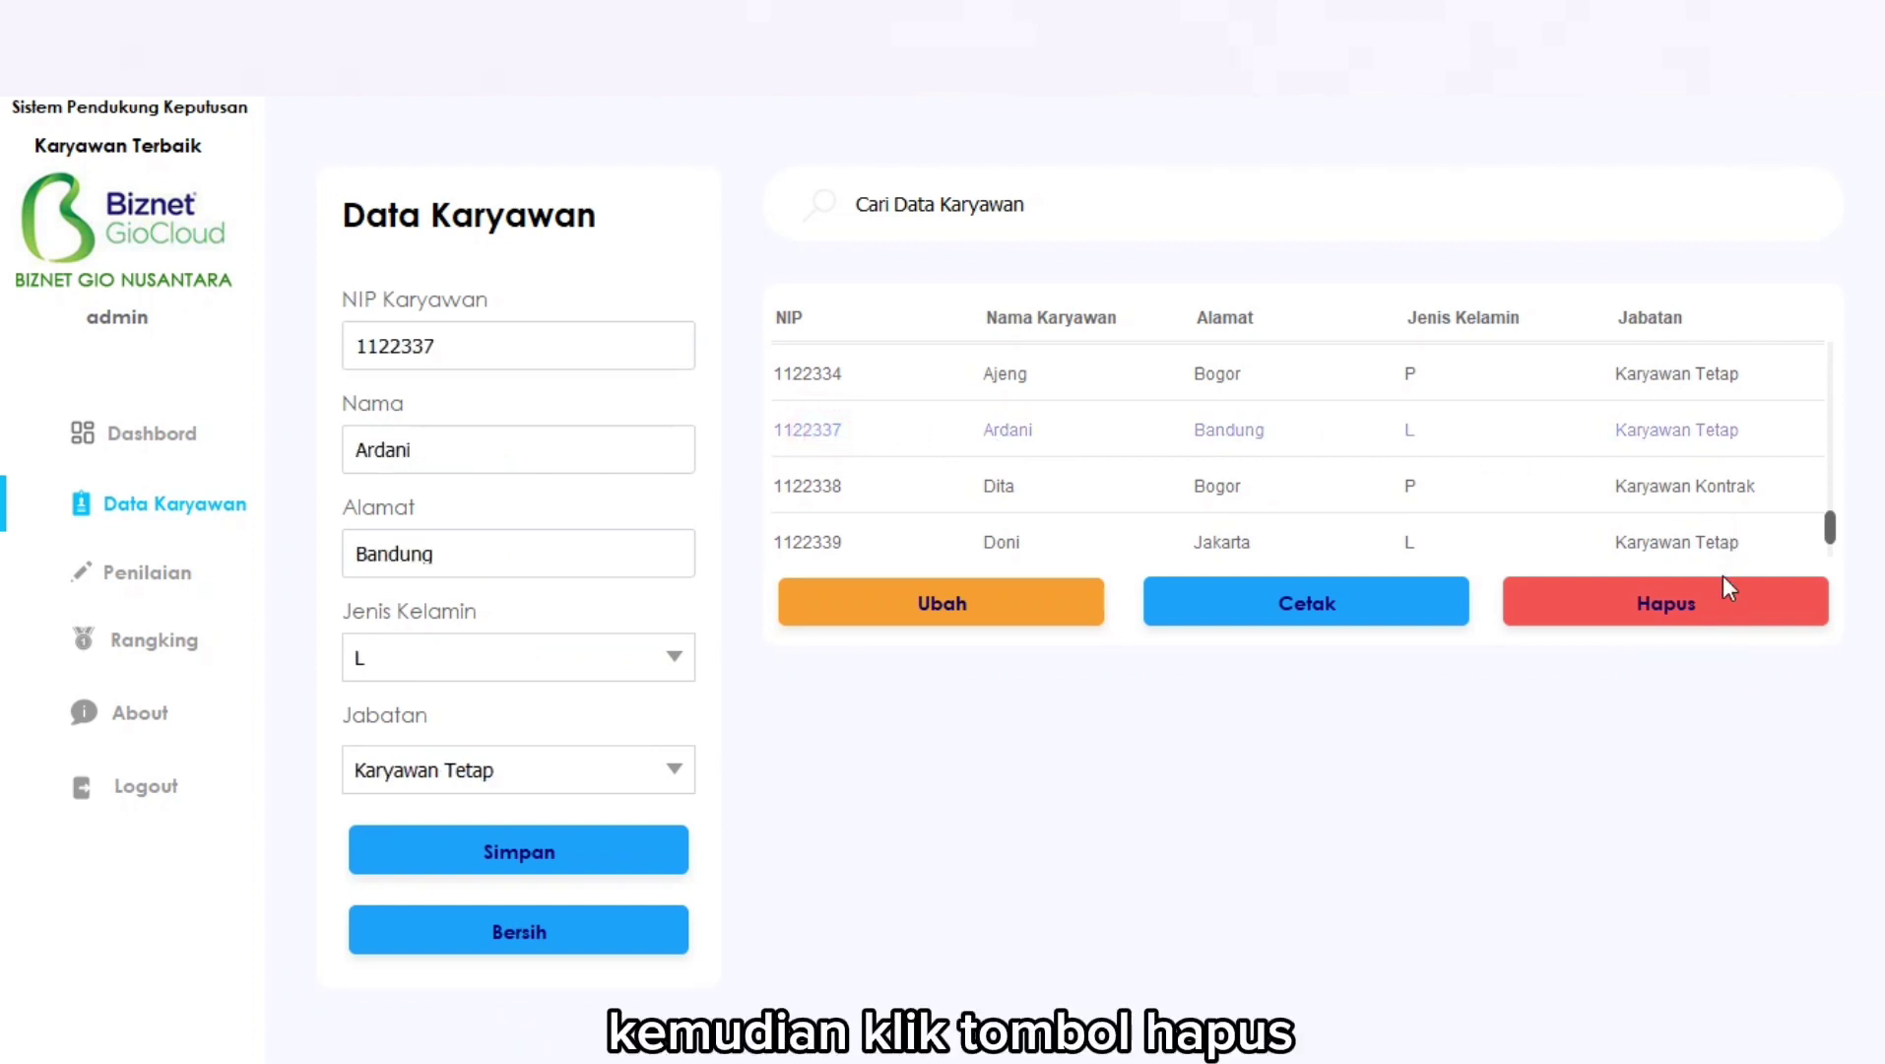
pyautogui.click(1714, 624)
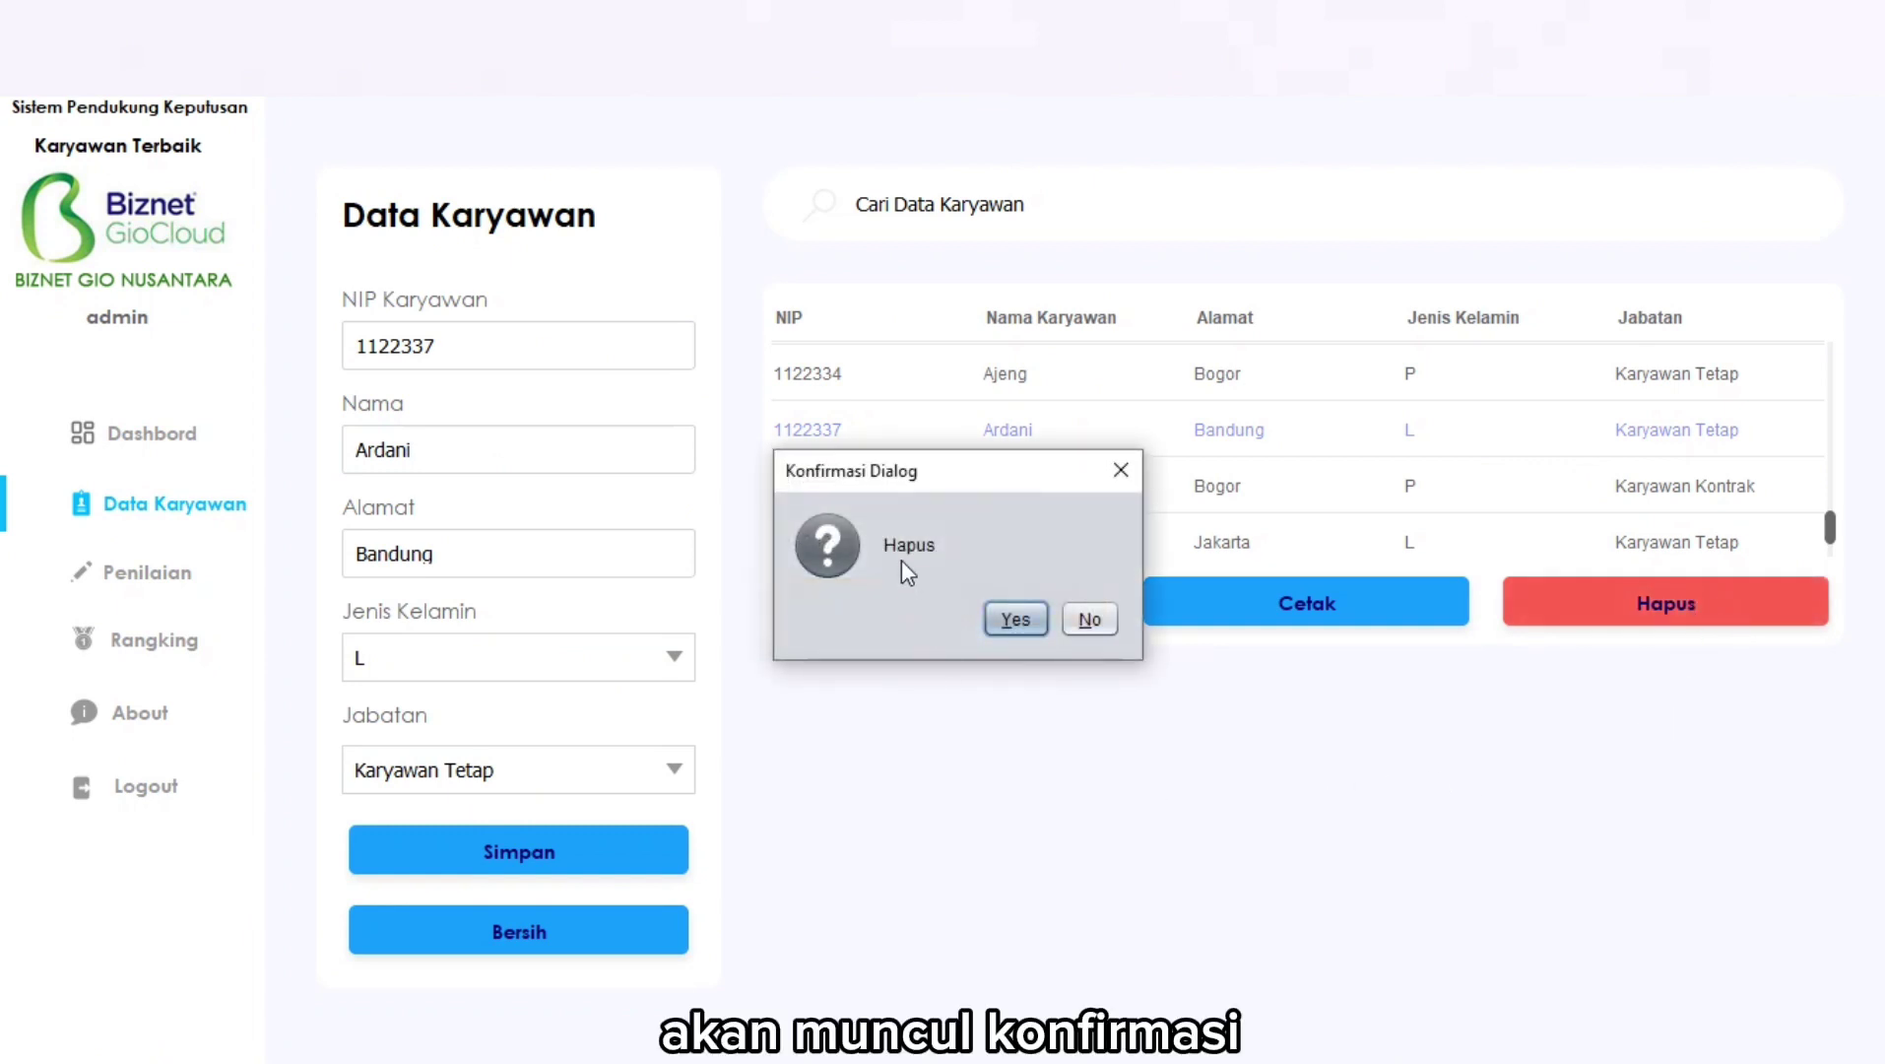
pyautogui.click(1018, 617)
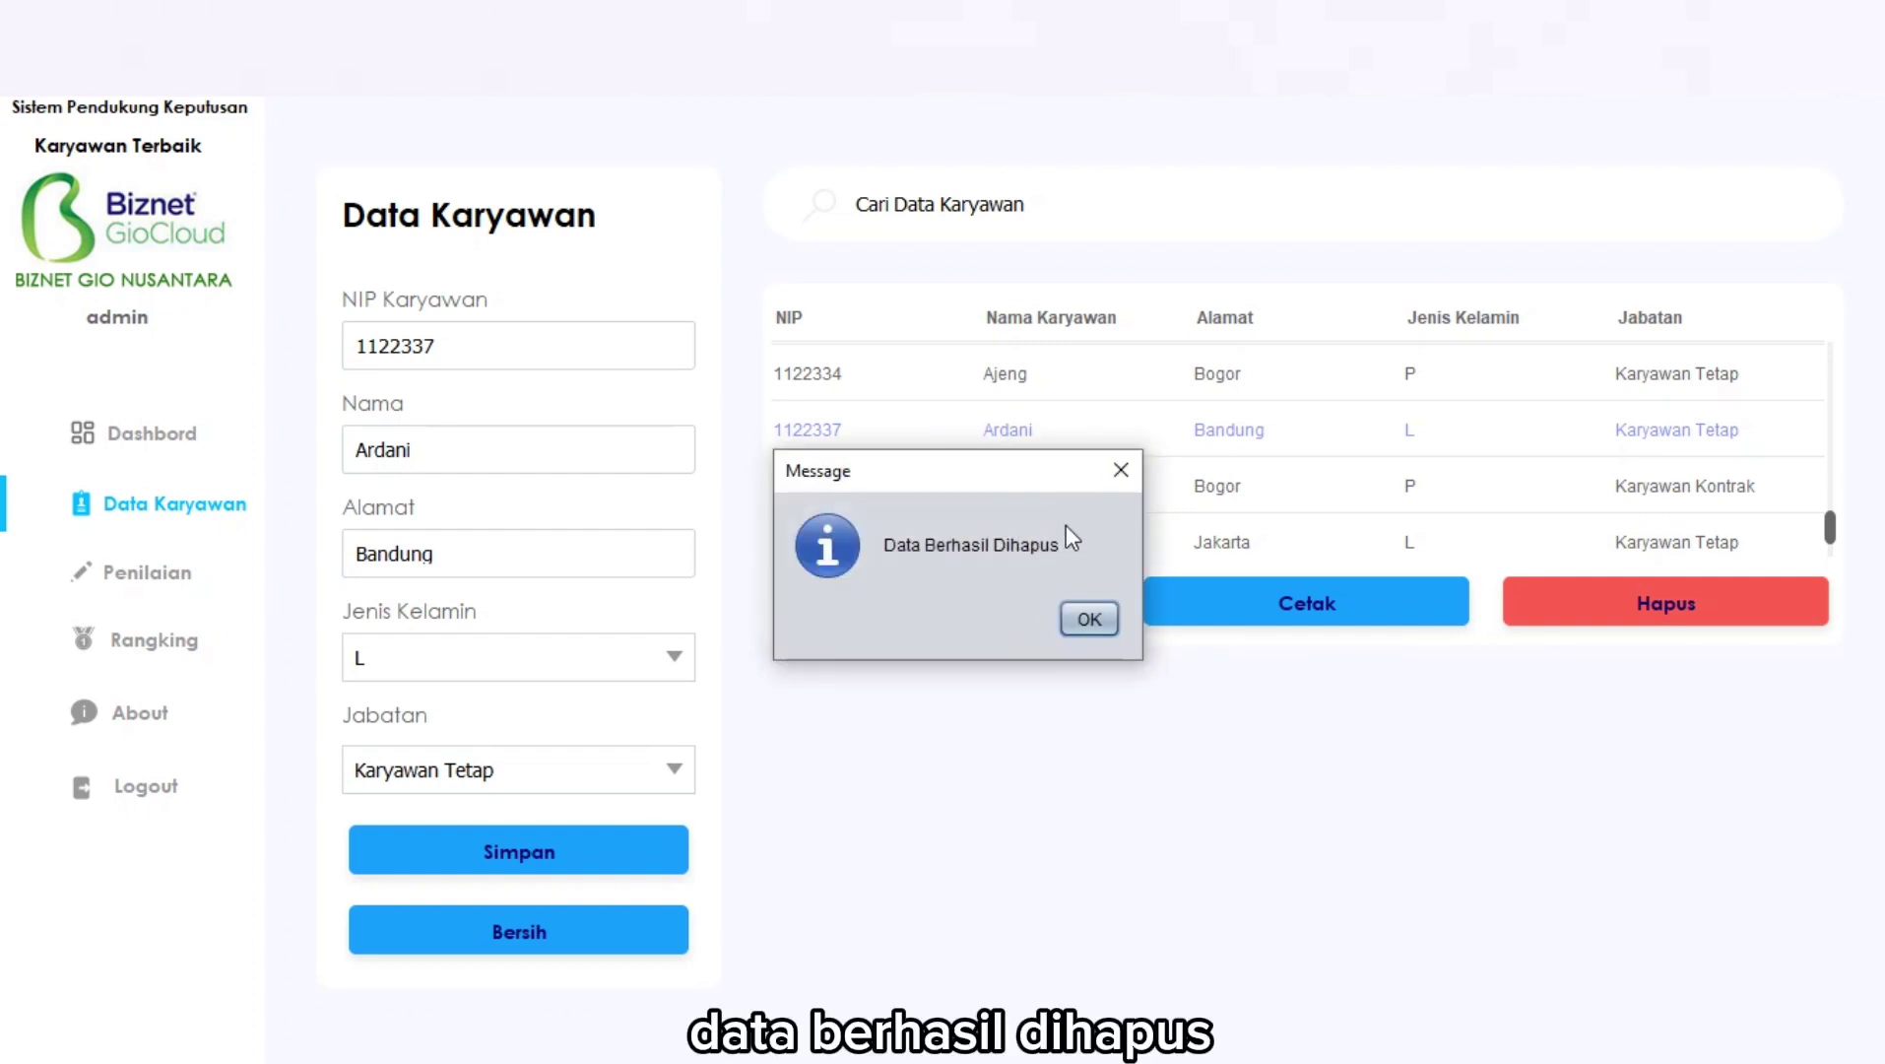
pyautogui.click(1090, 620)
pyautogui.scroll(-1, 1087, 463)
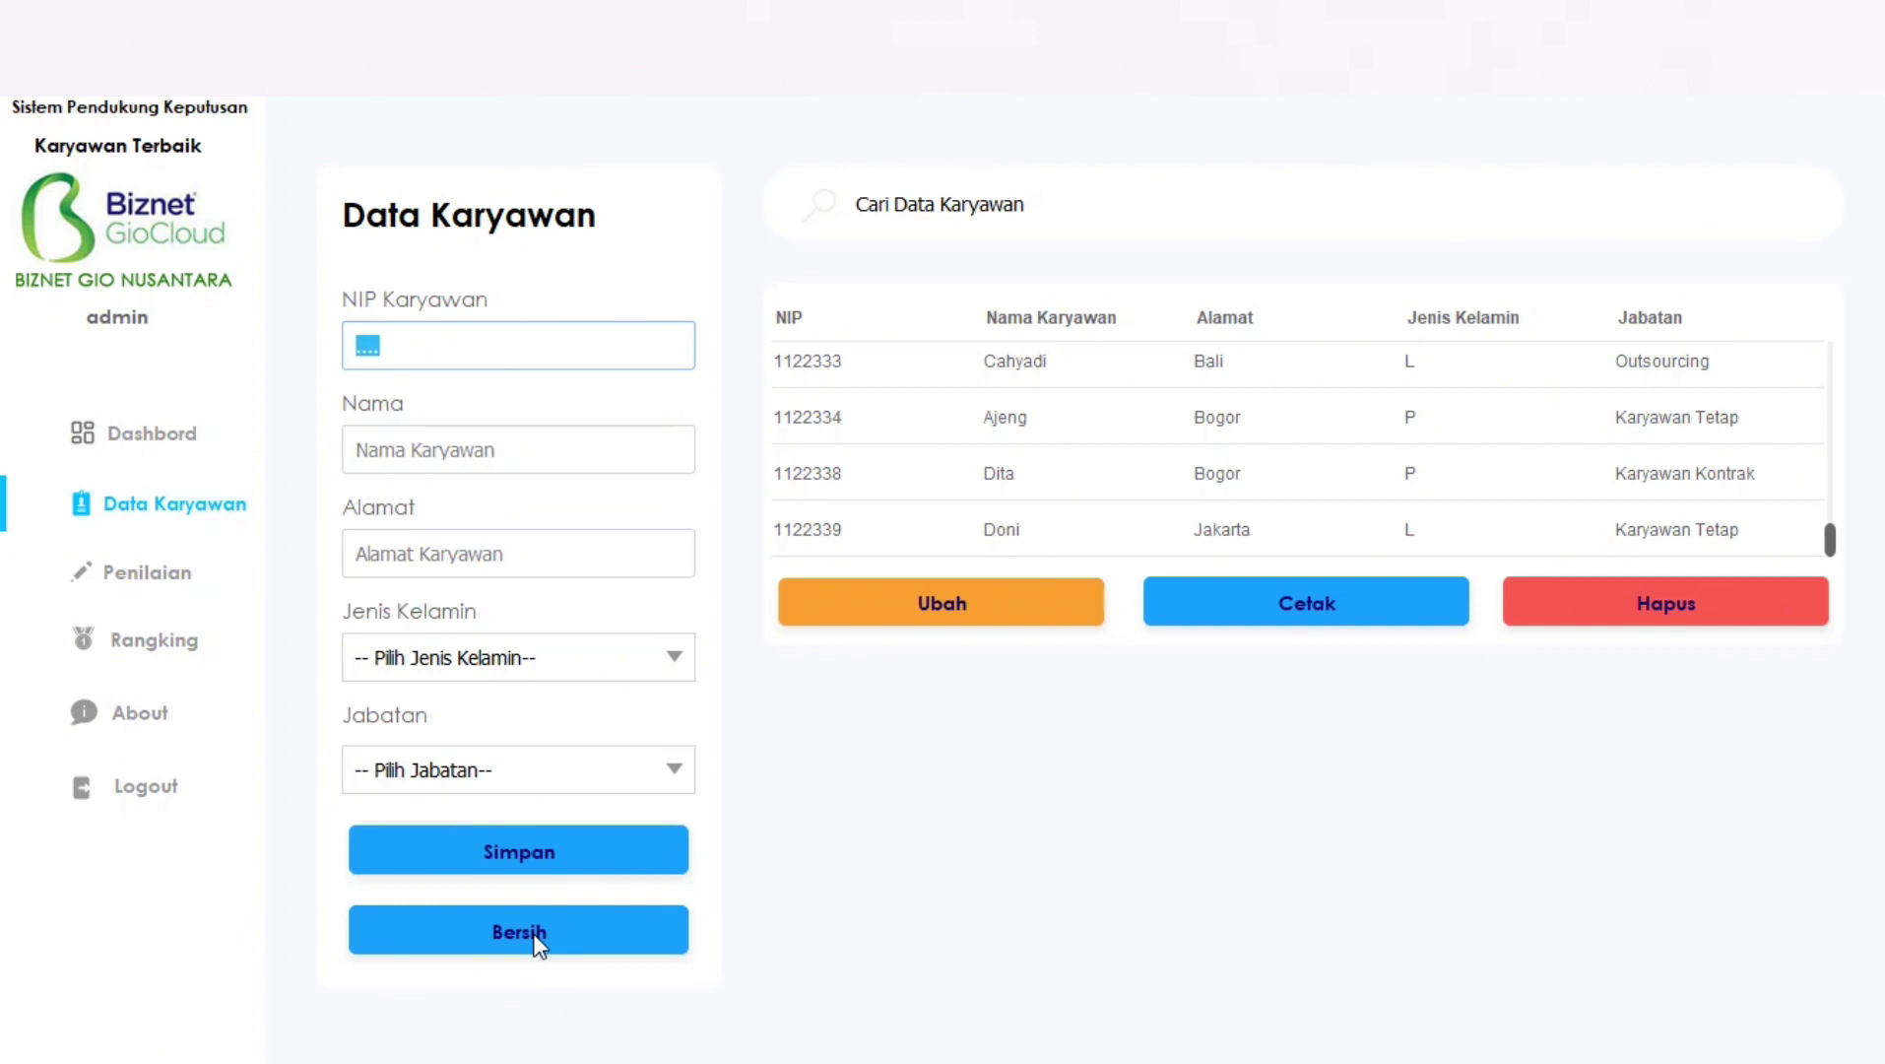
pyautogui.click(479, 347)
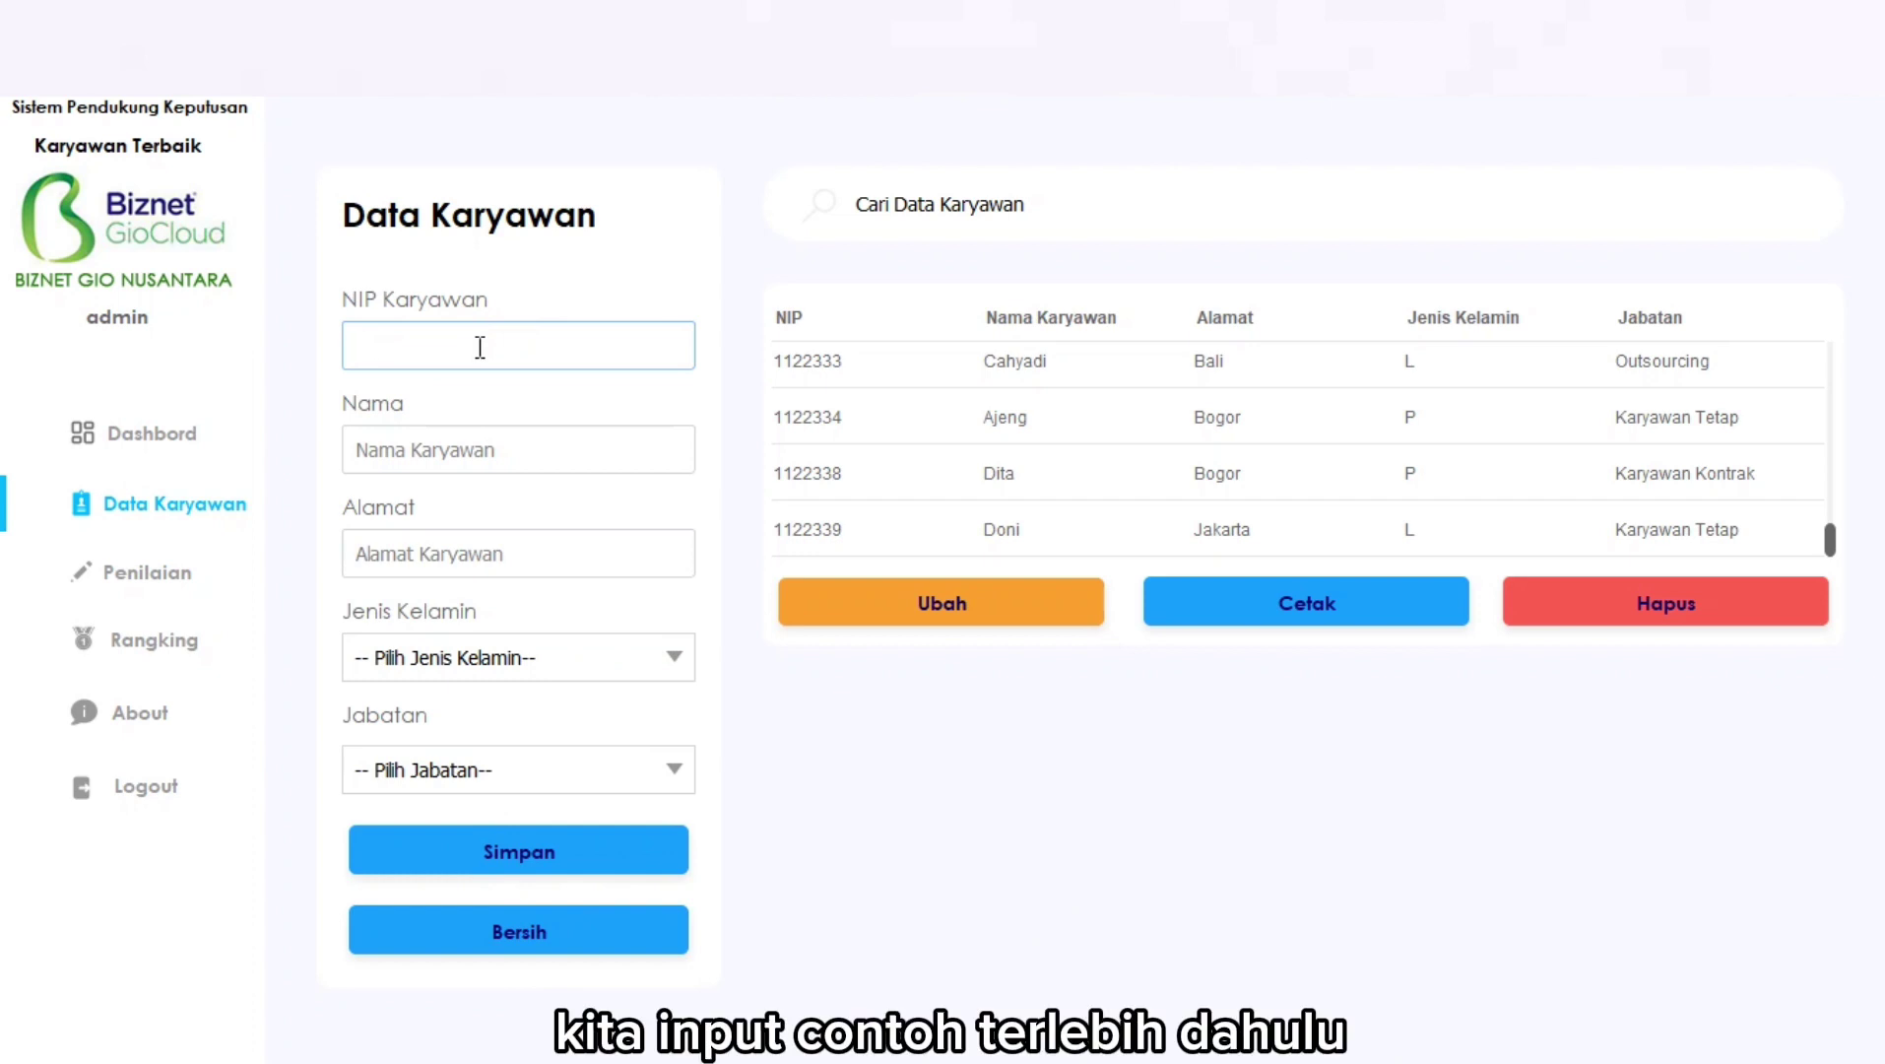
pyautogui.write('12345')
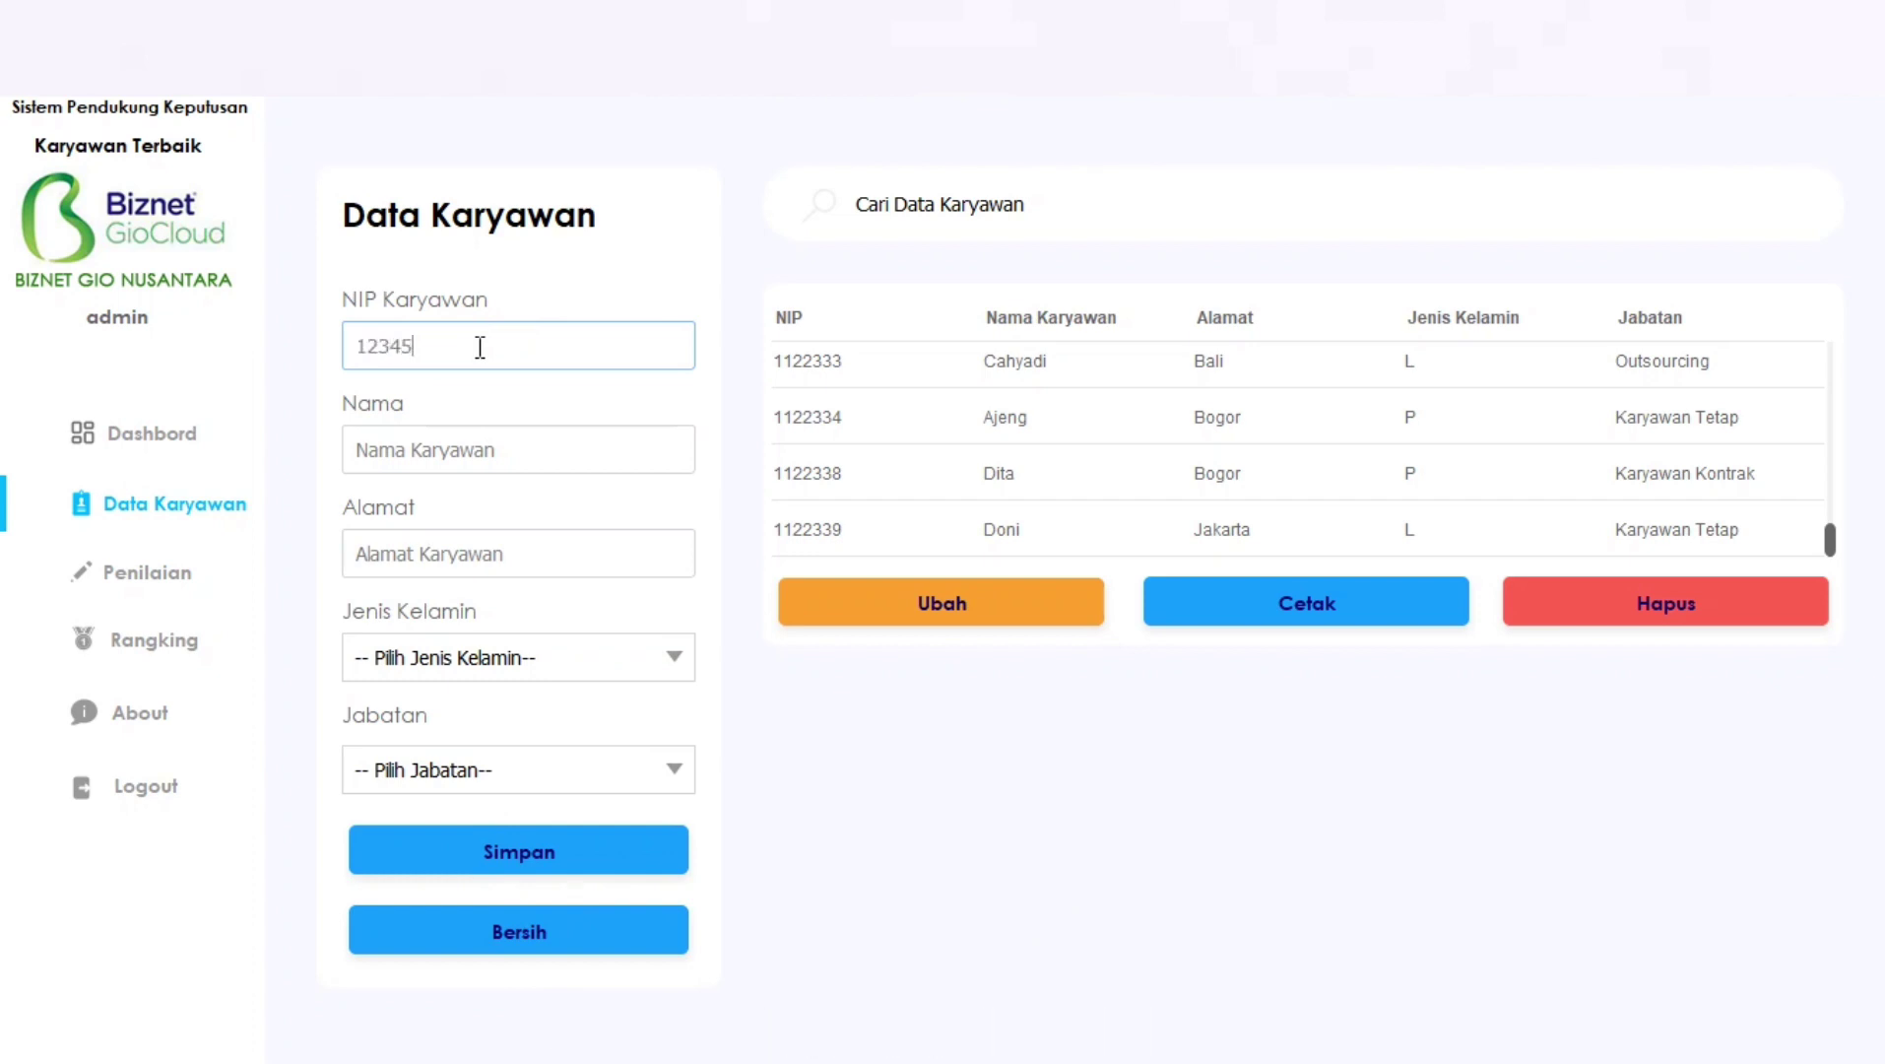
pyautogui.click(490, 441)
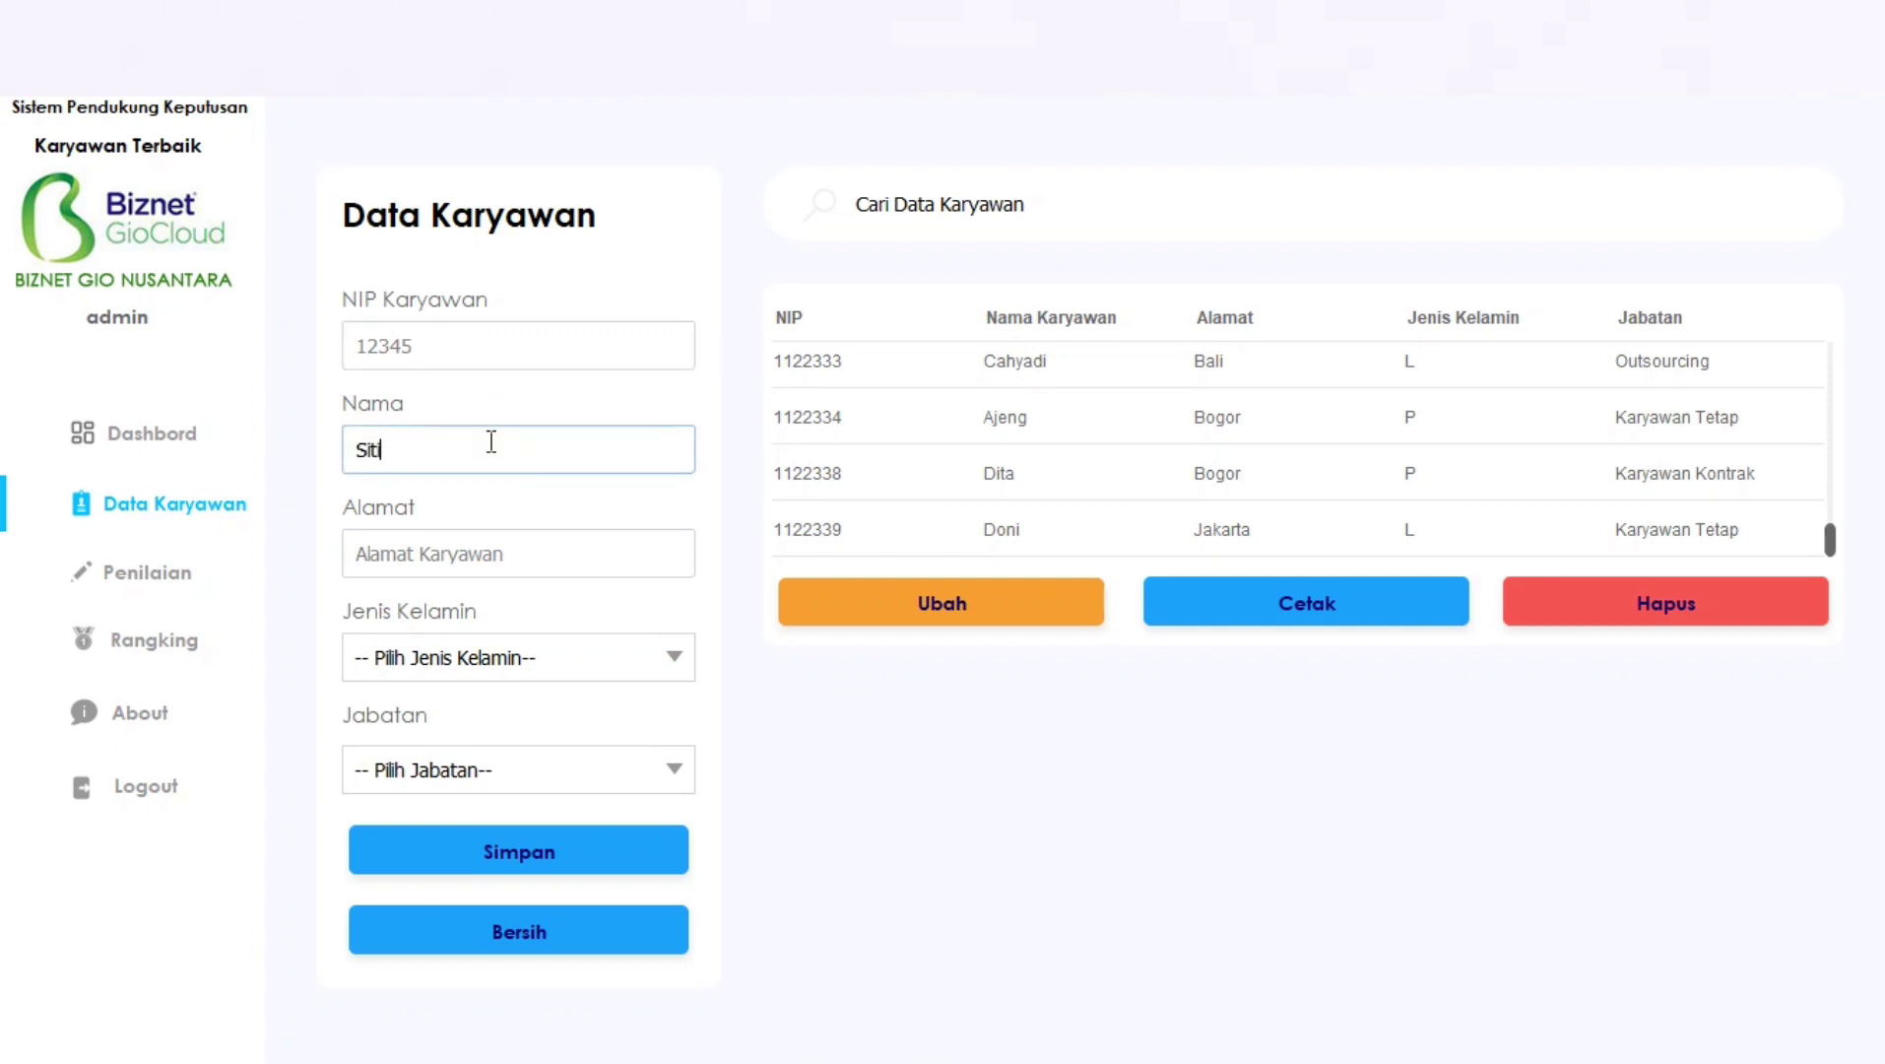
pyautogui.click(492, 556)
pyautogui.write('Bogor')
pyautogui.click(650, 655)
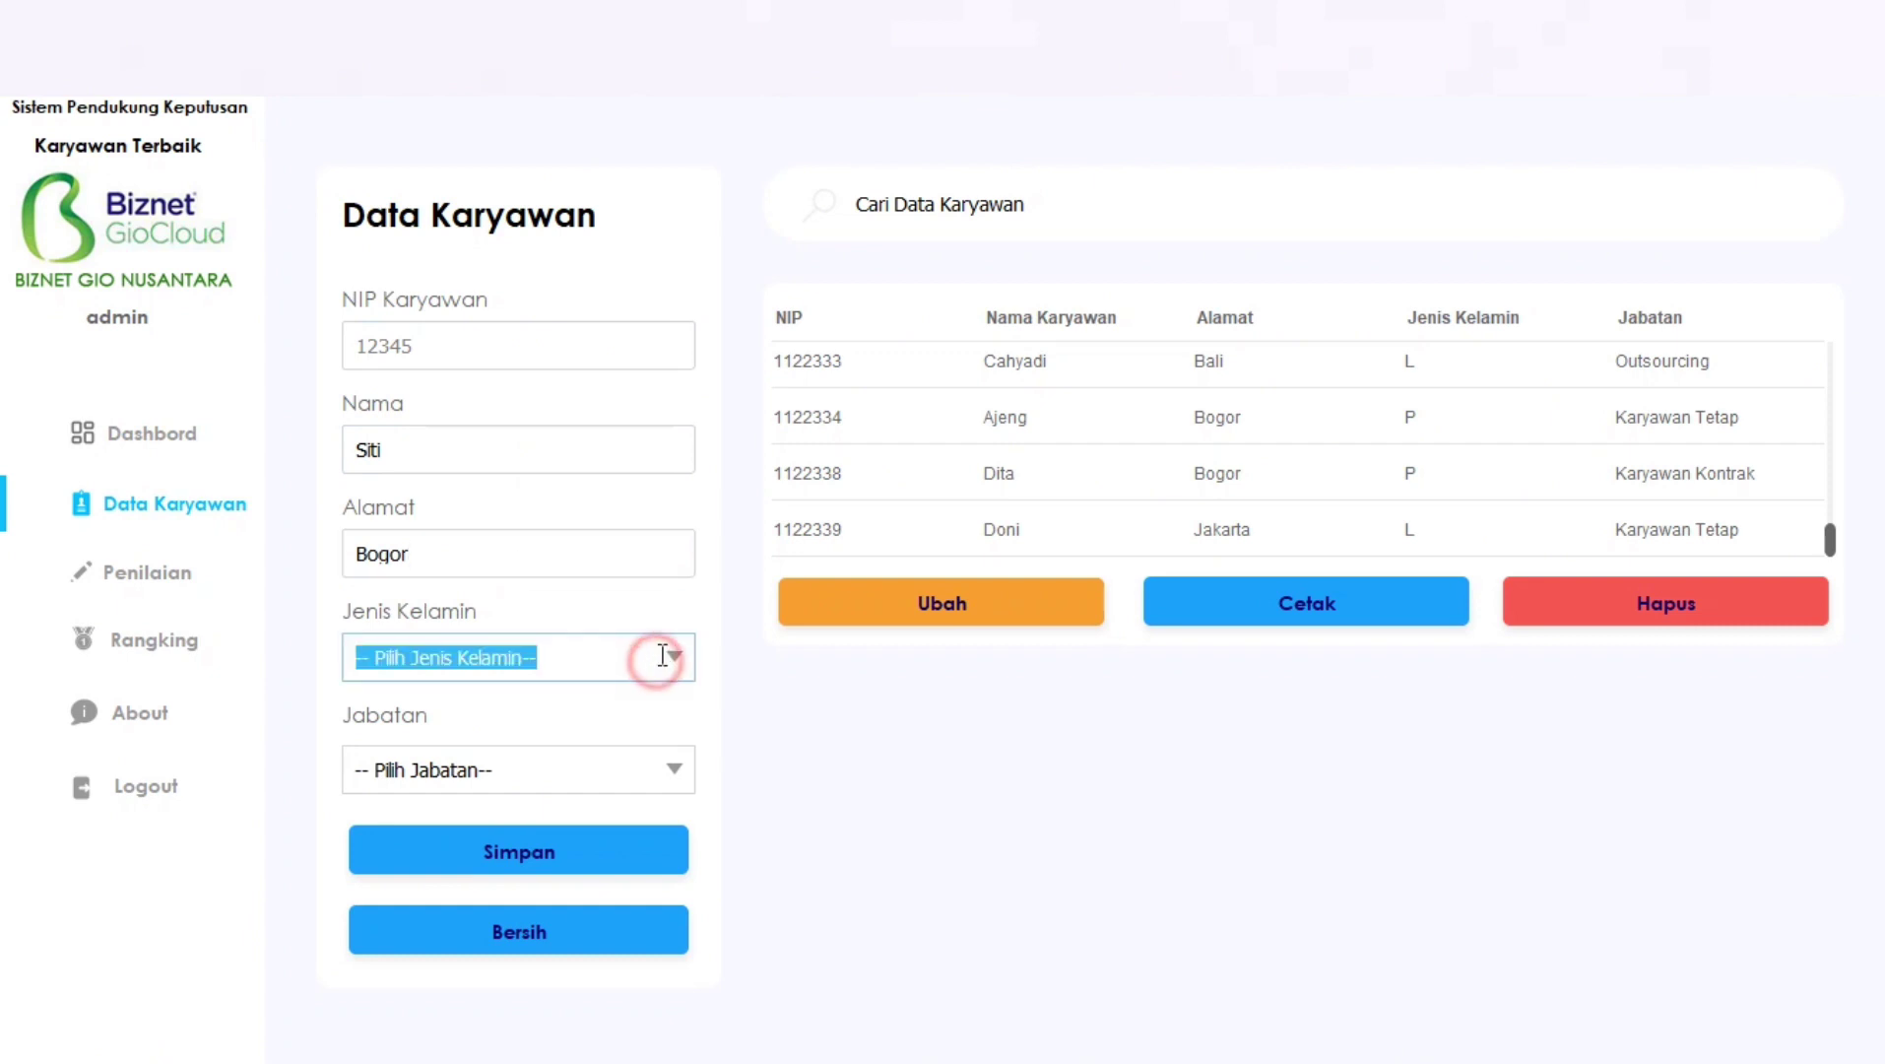
pyautogui.click(614, 750)
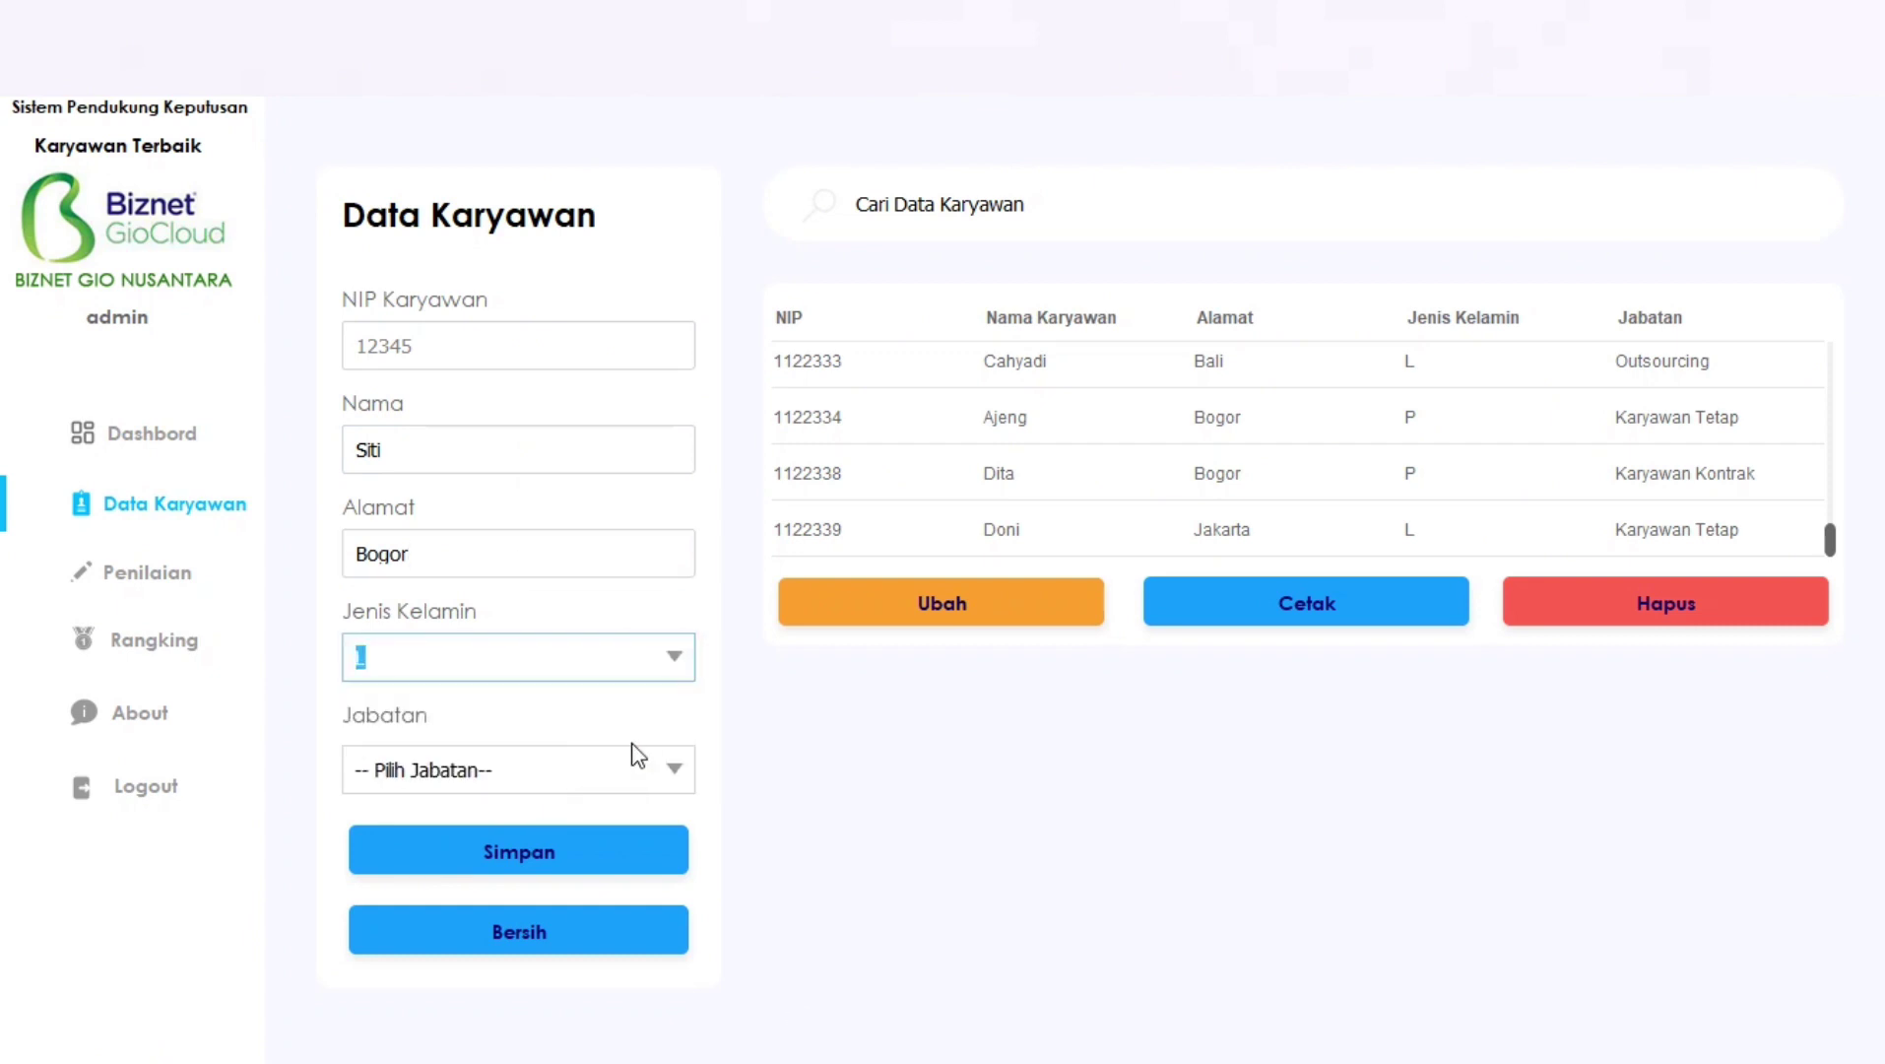
pyautogui.click(673, 769)
pyautogui.click(573, 855)
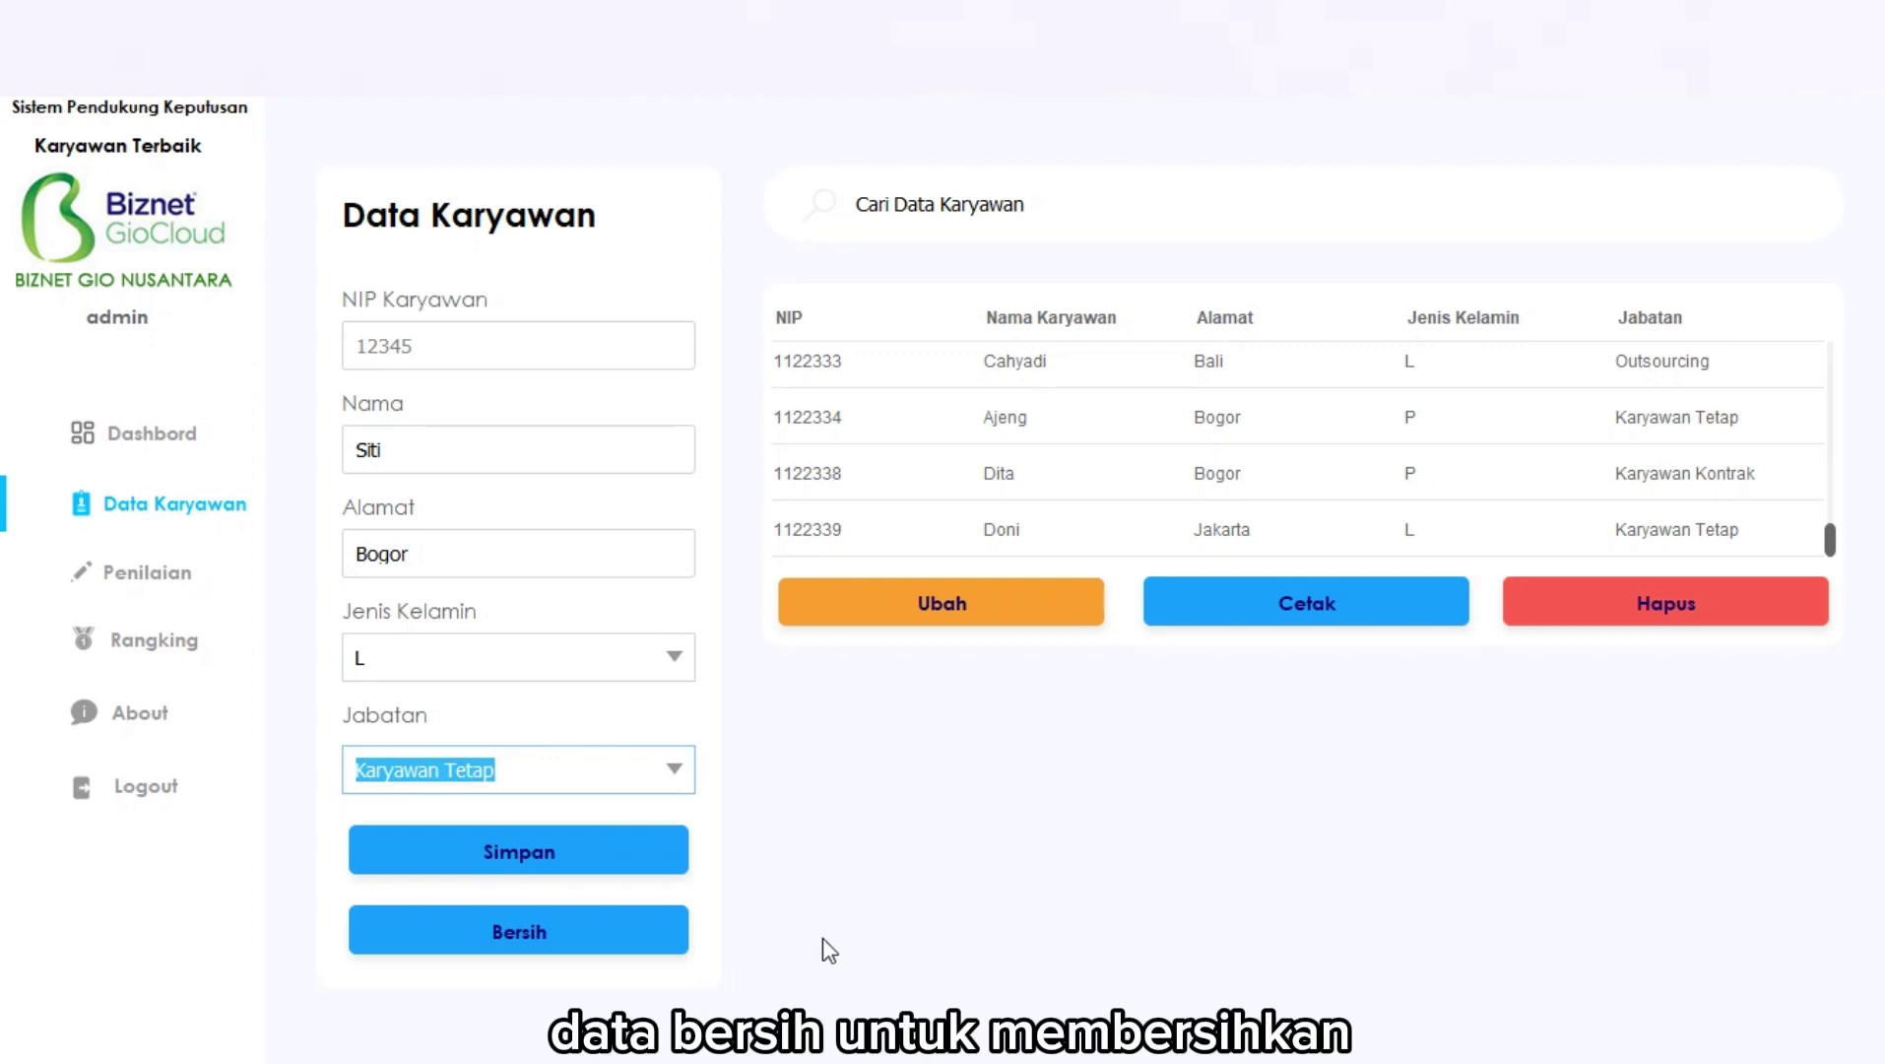
pyautogui.click(549, 938)
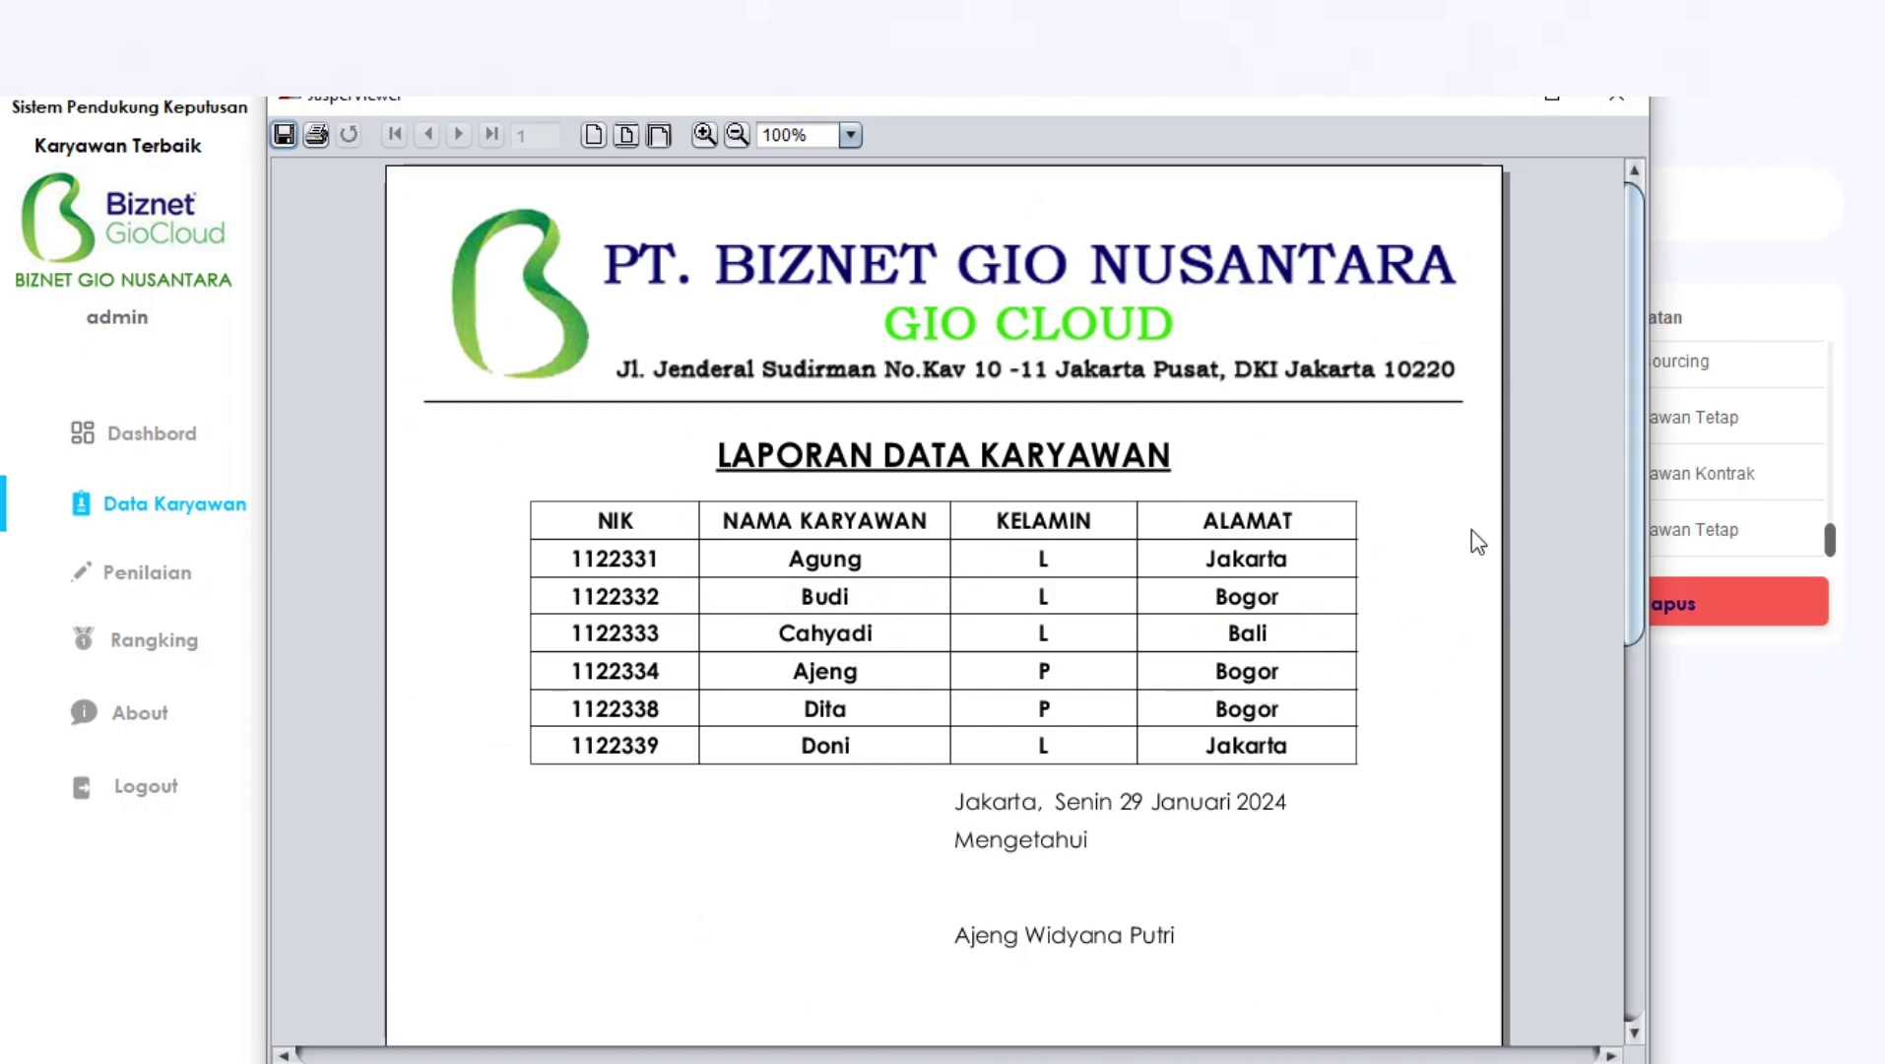
# Close the JasperViewer employee report window.
pyautogui.click(1626, 105)
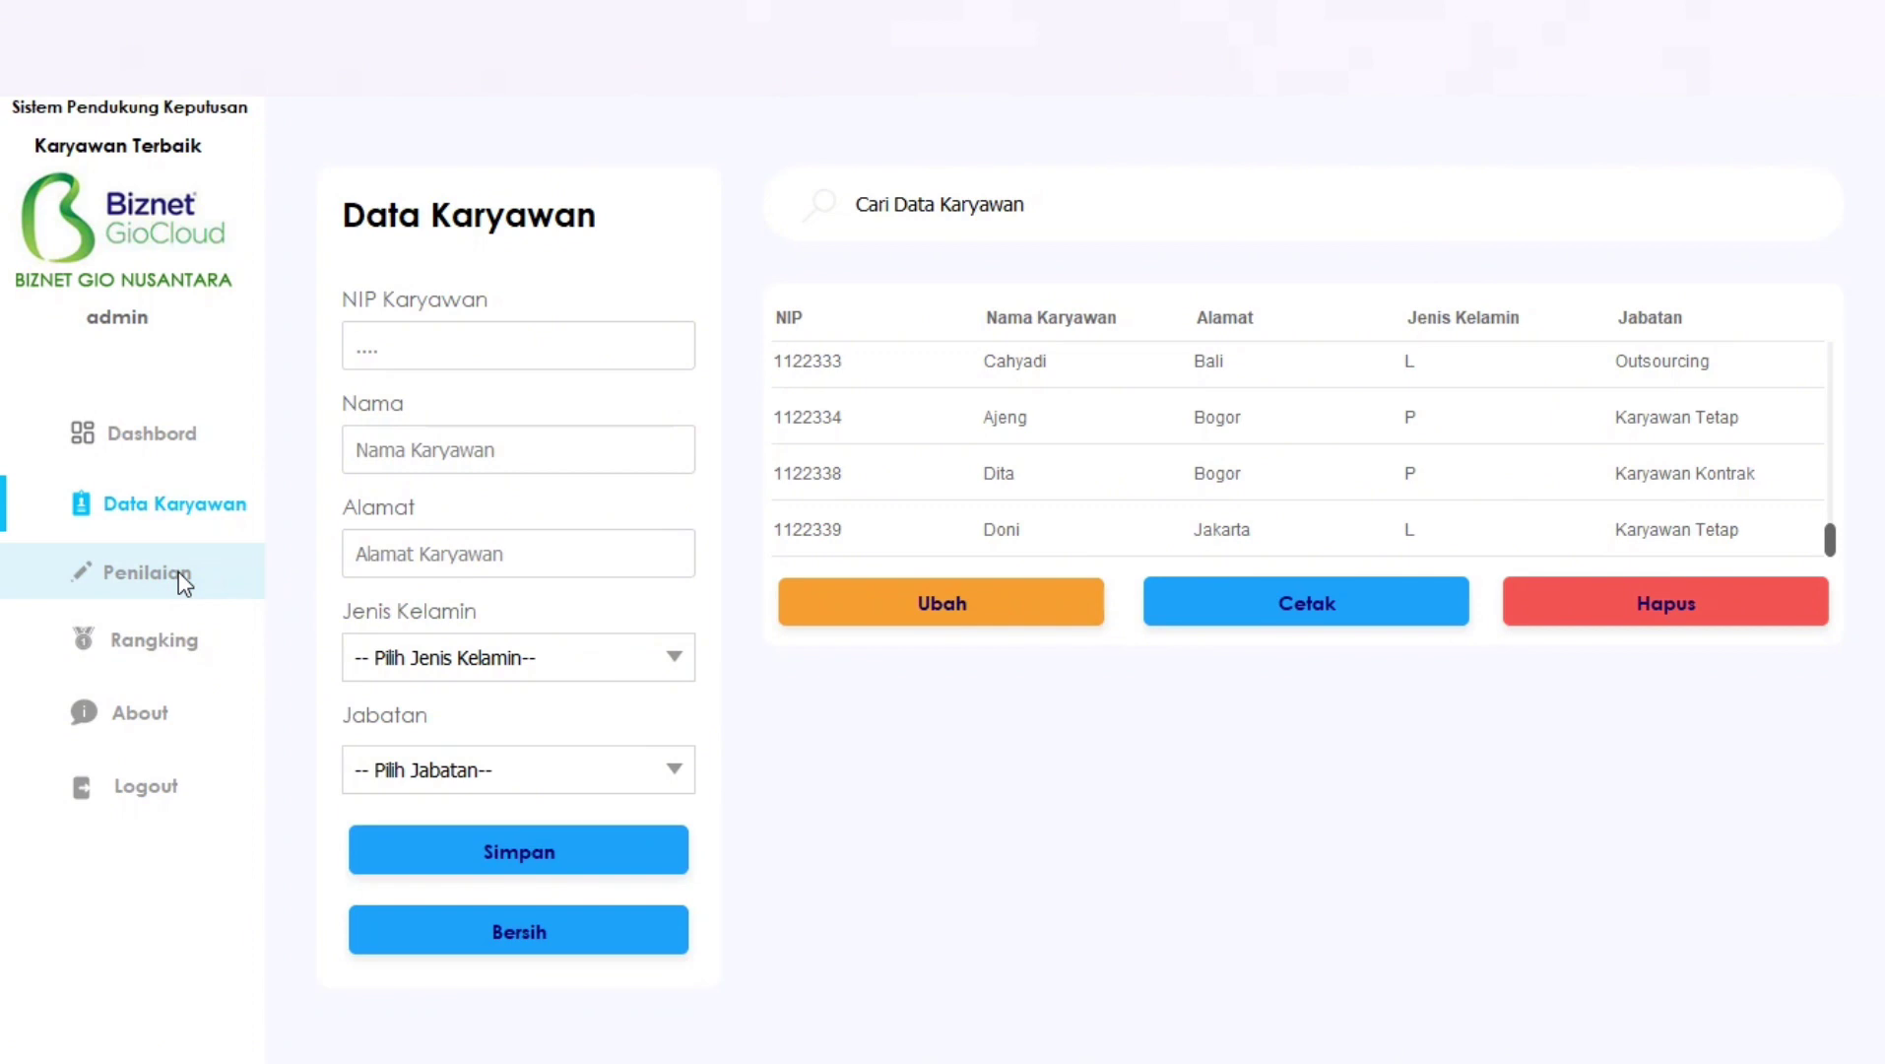
# On the Penilaian page, pick the last employee from the Cari search list.
pyautogui.click(148, 575)
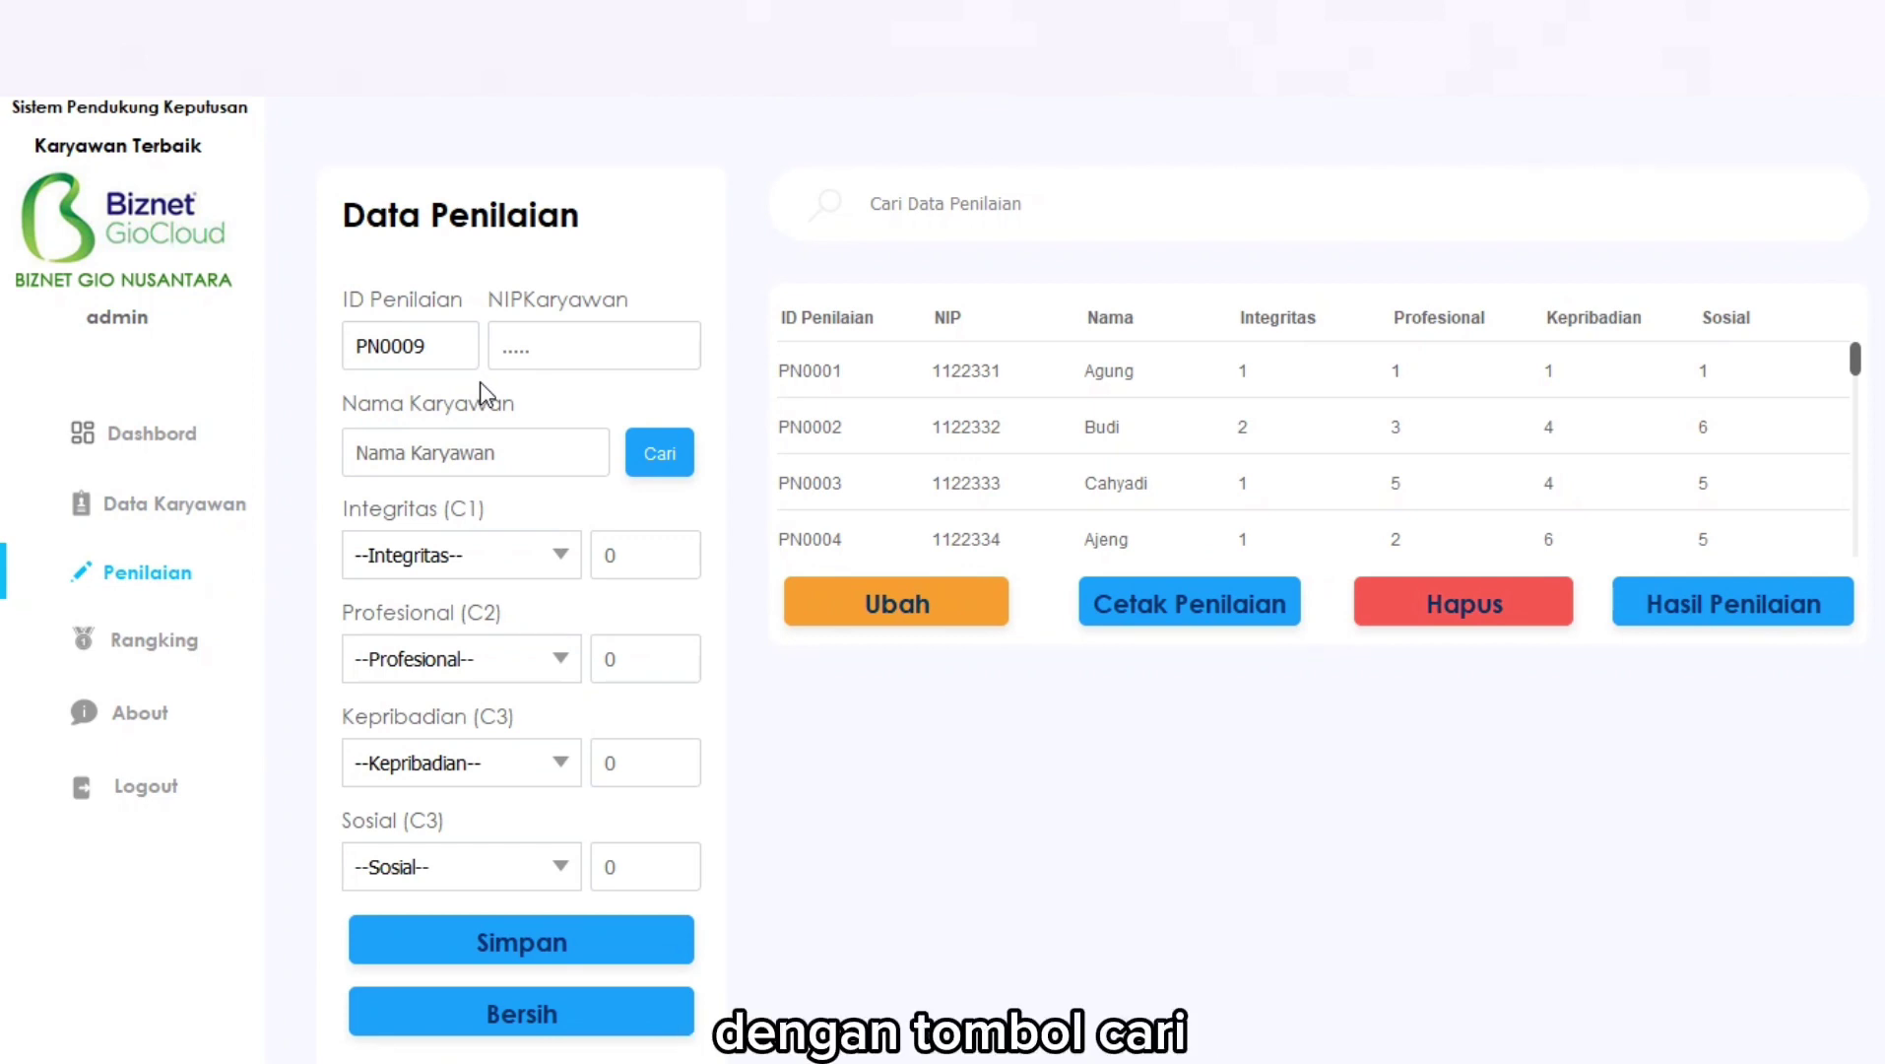
pyautogui.click(678, 457)
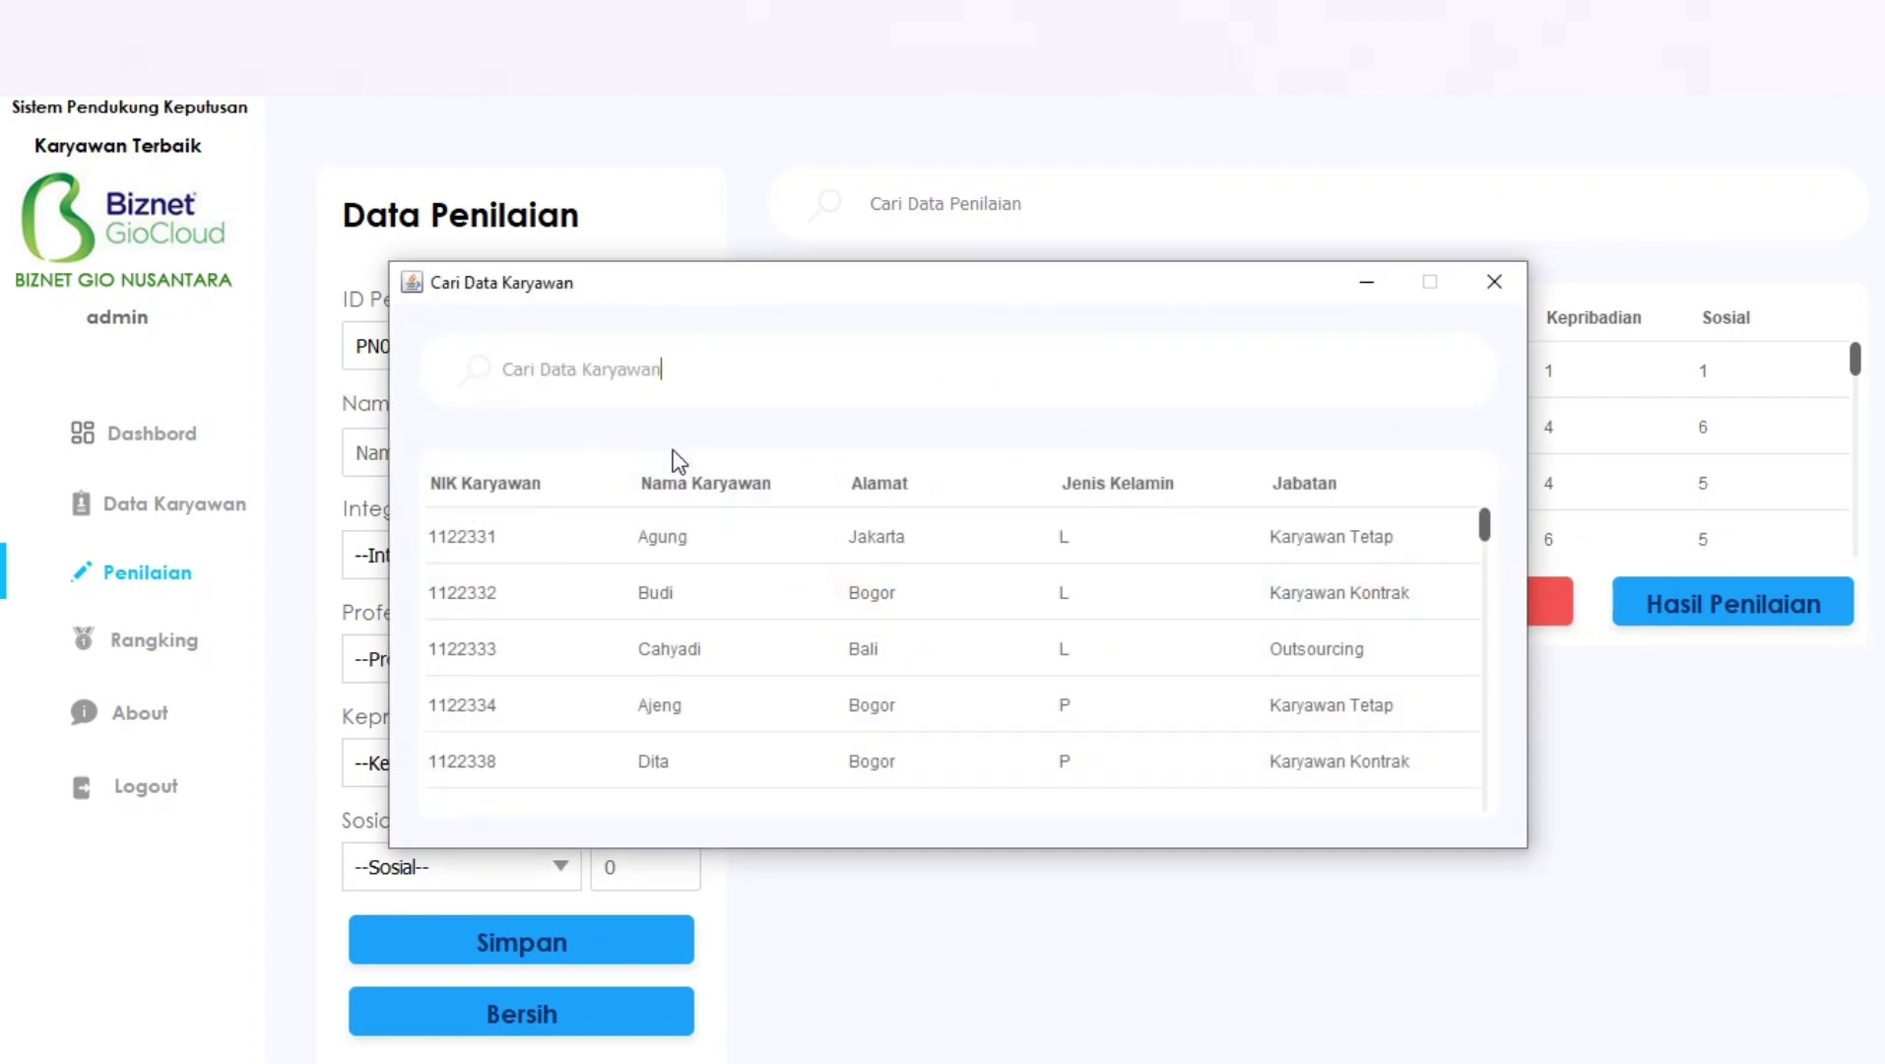
pyautogui.click(1487, 522)
pyautogui.moveTo(1490, 527); pyautogui.dragTo(1496, 823)
pyautogui.doubleClick(482, 783)
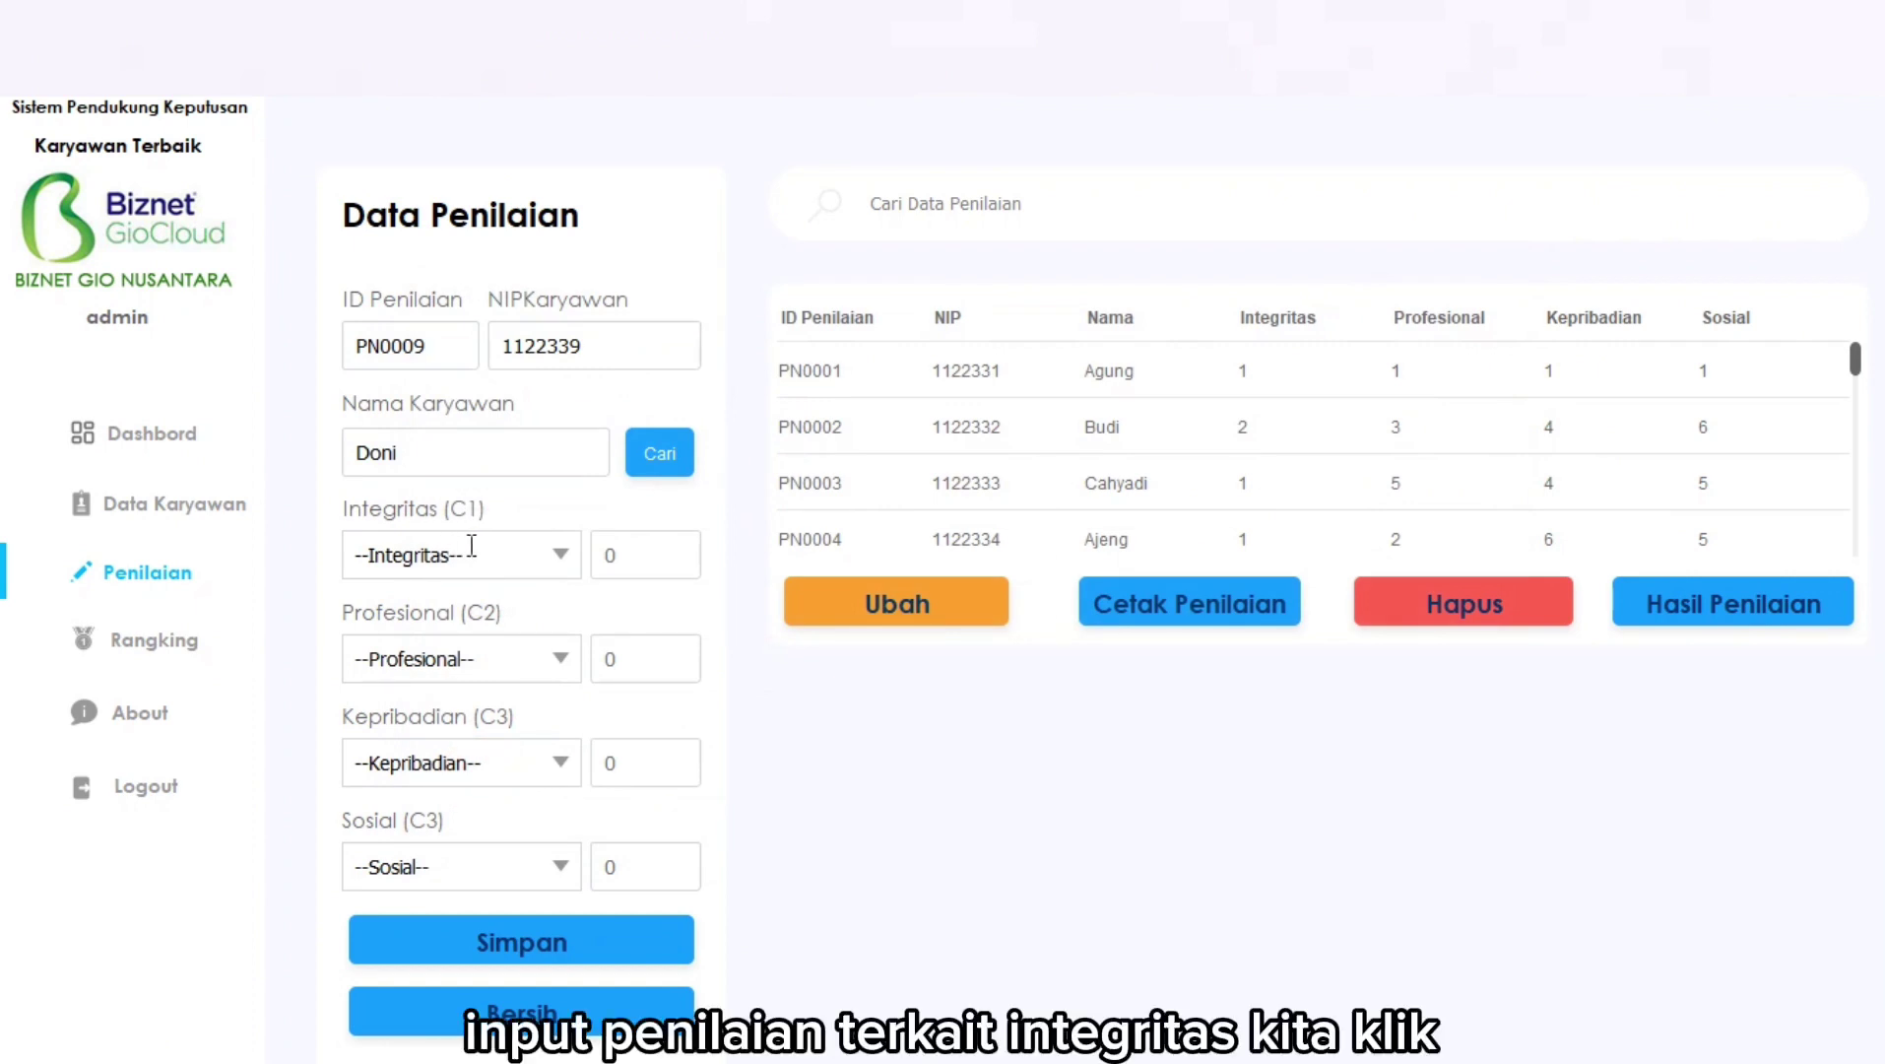
# Score Integritas 2, Profesional 2, Kepribadian 4, Sosial 4 and save assessment PN0009.
pyautogui.click(553, 545)
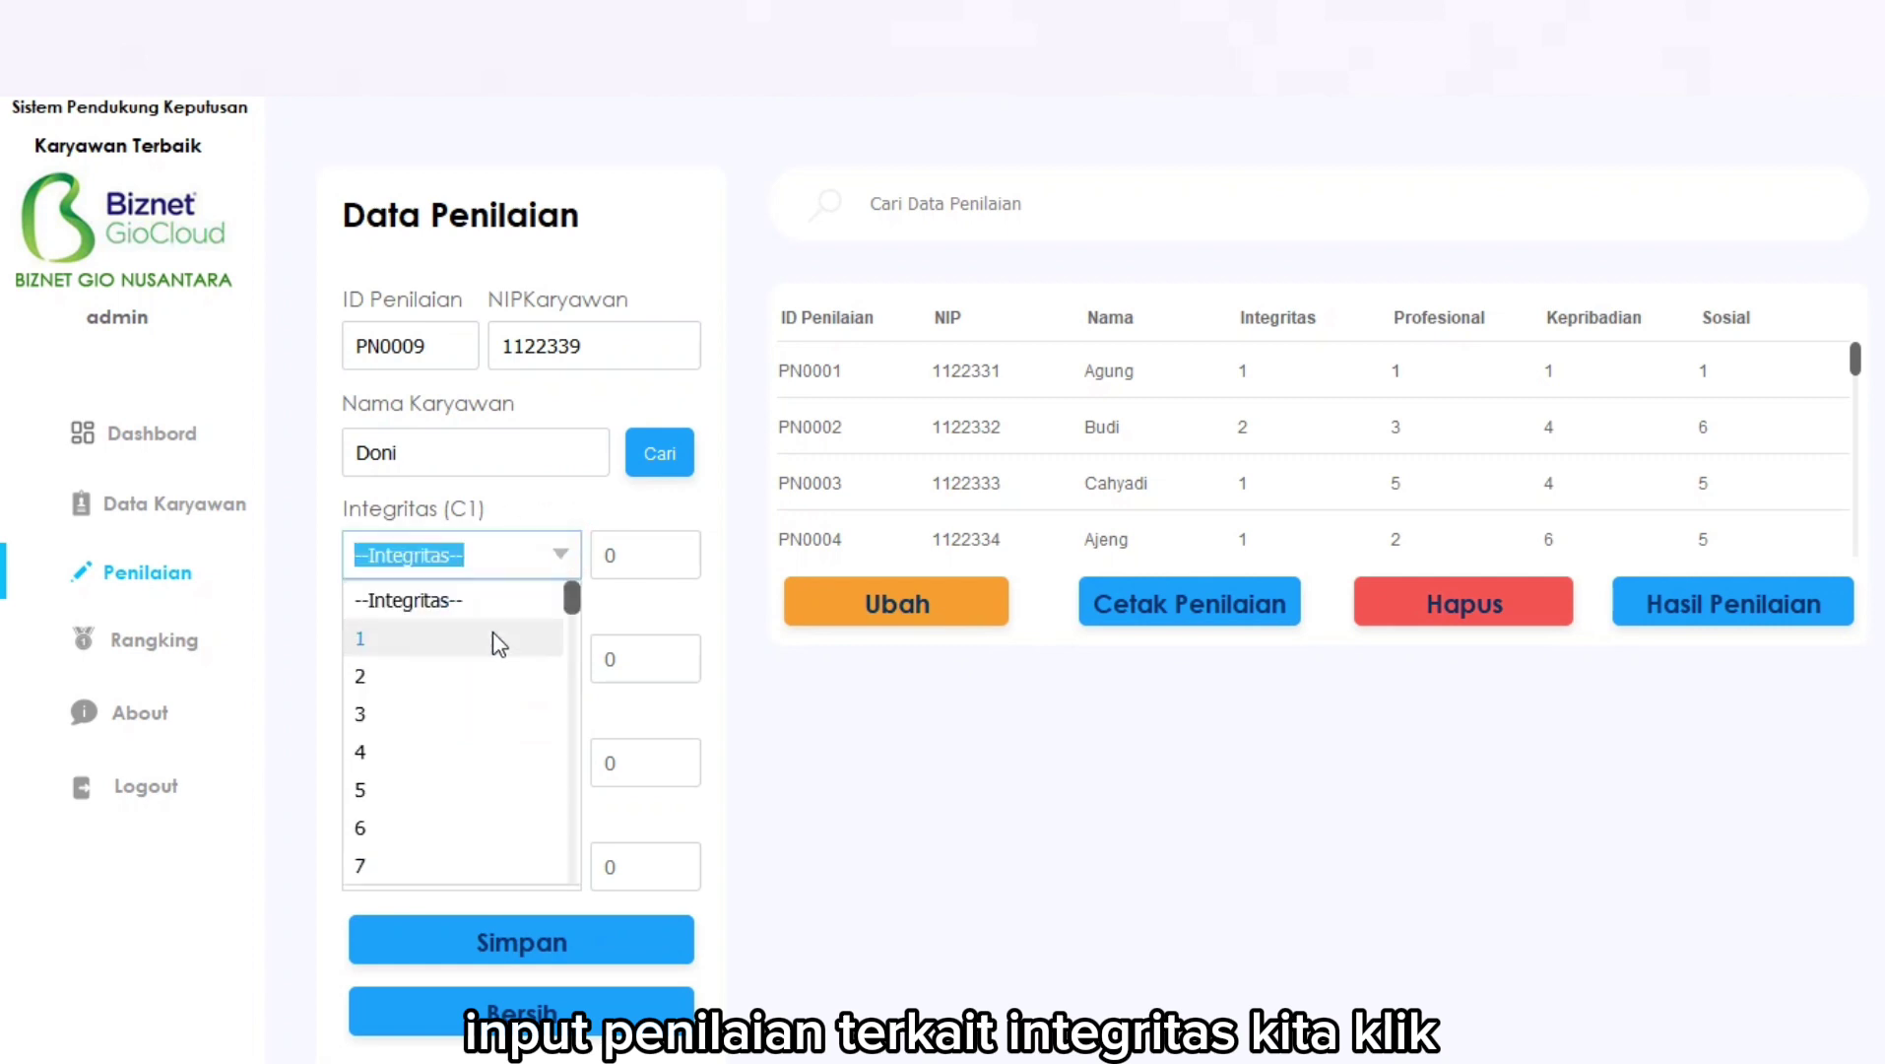
pyautogui.click(481, 676)
pyautogui.click(561, 659)
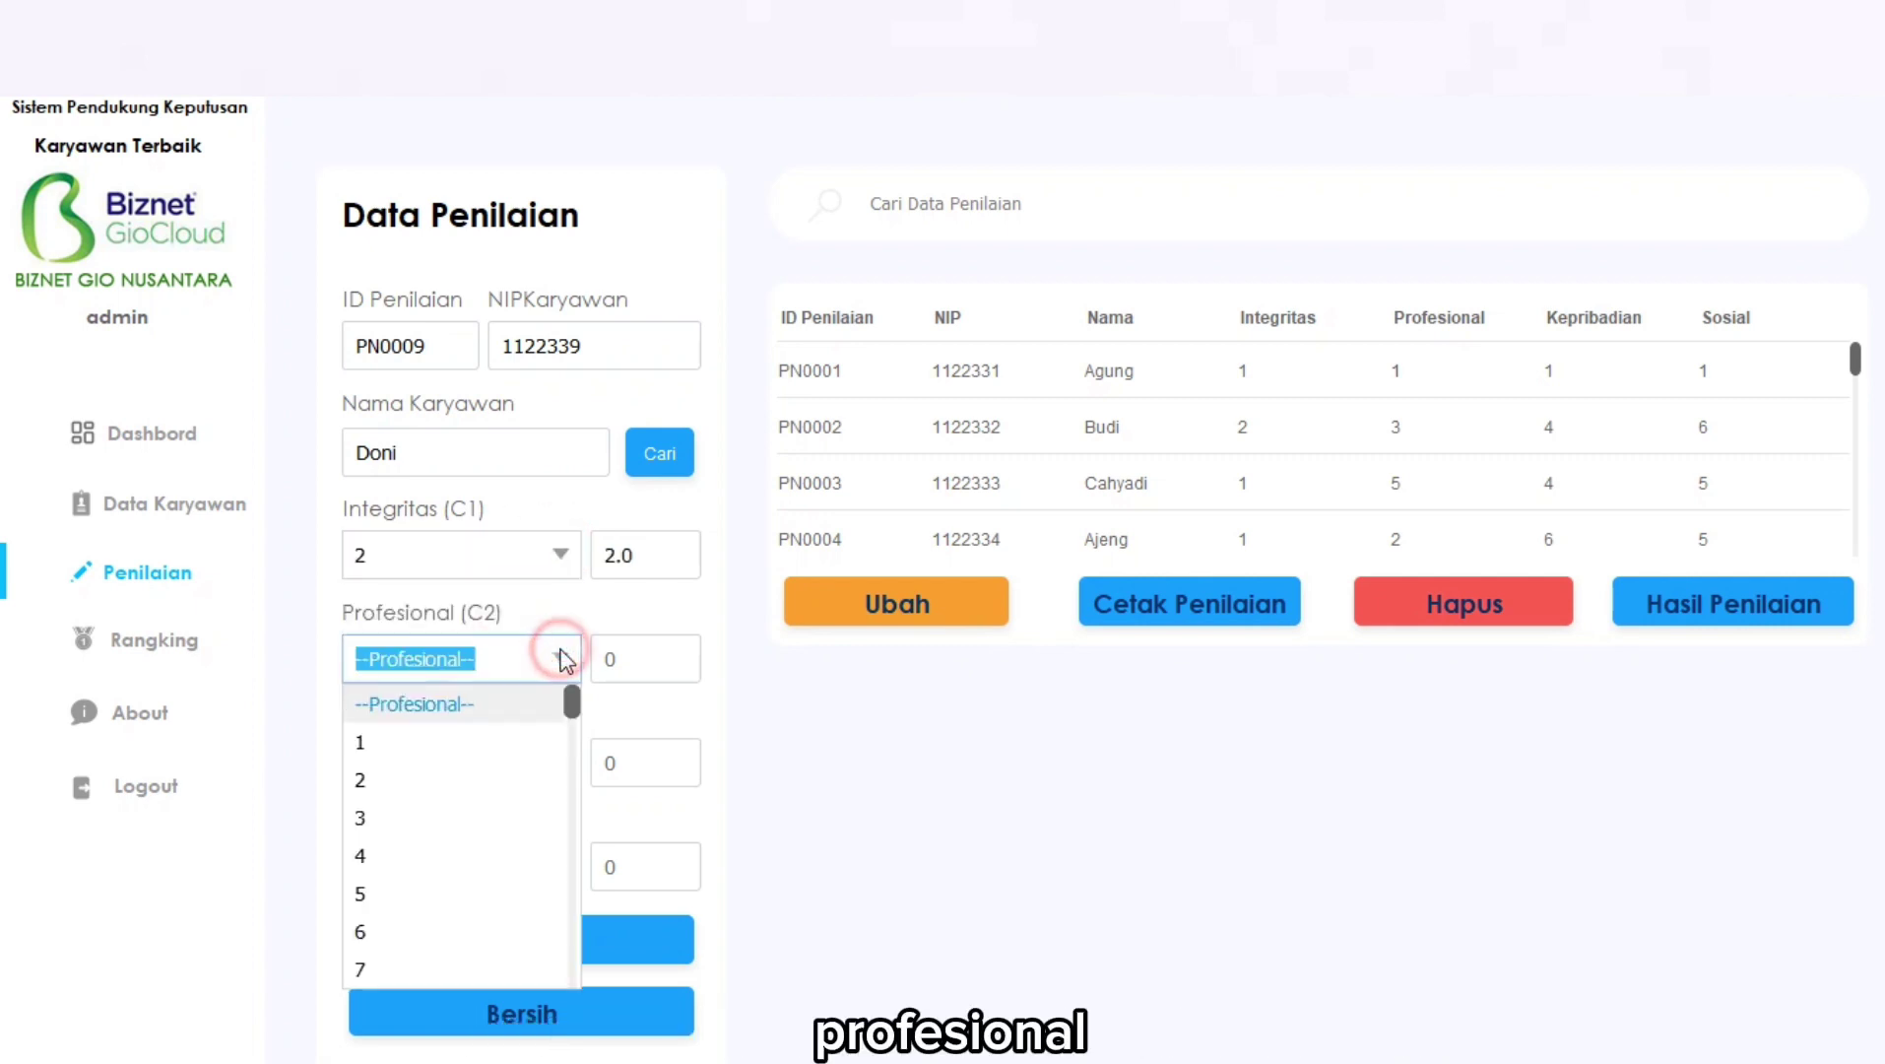
pyautogui.click(512, 783)
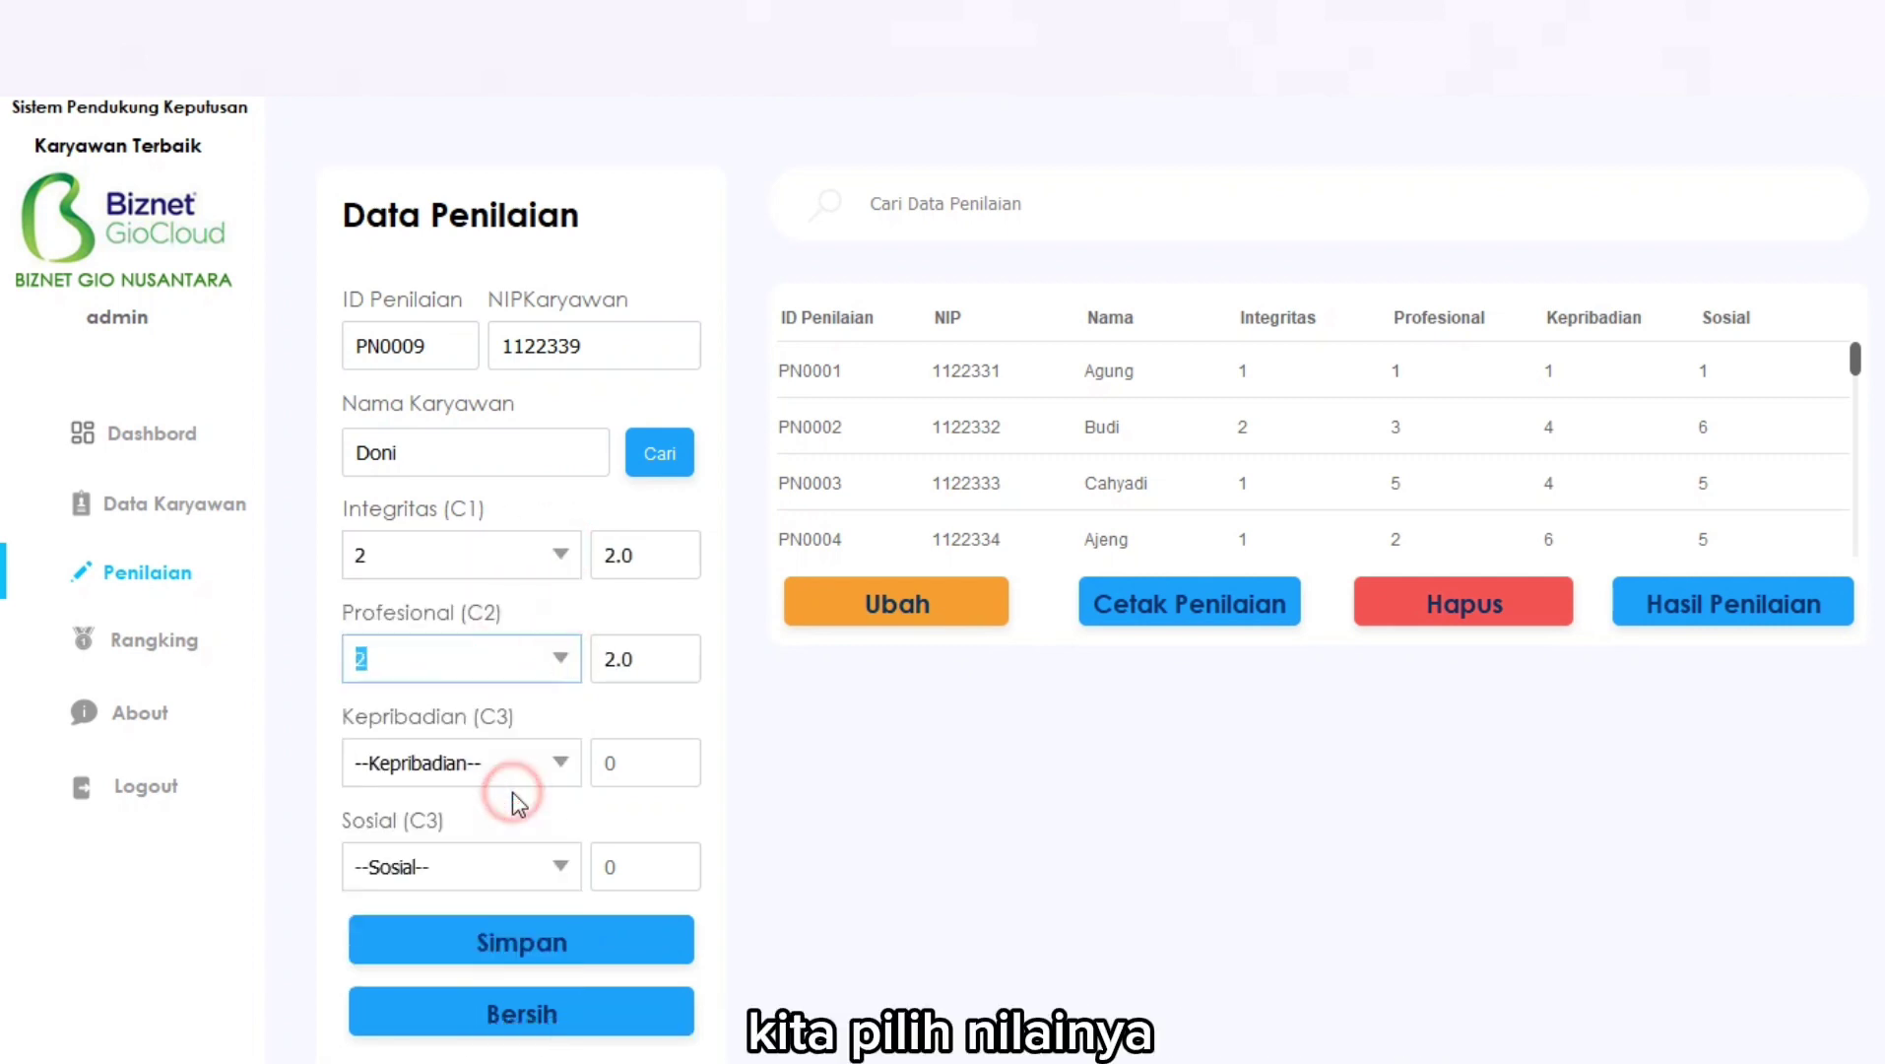
pyautogui.click(562, 764)
pyautogui.click(518, 604)
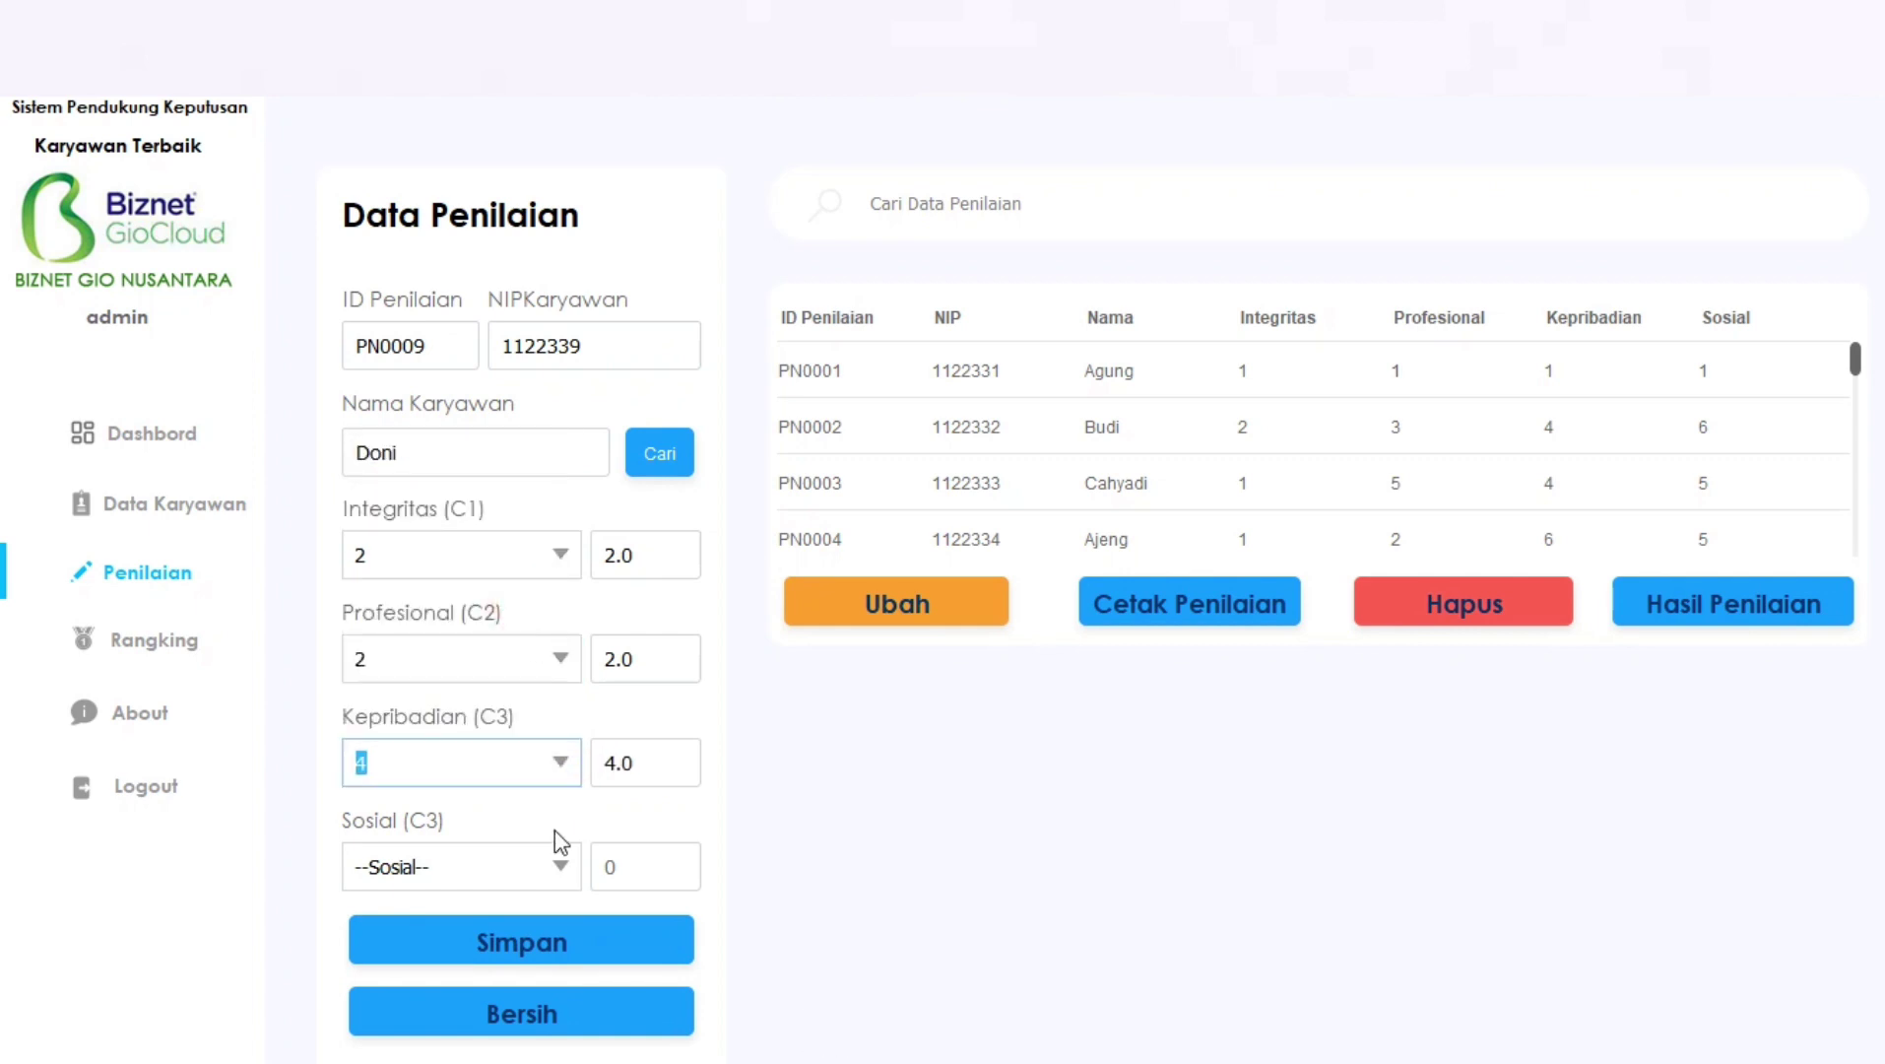
pyautogui.click(562, 867)
pyautogui.click(504, 705)
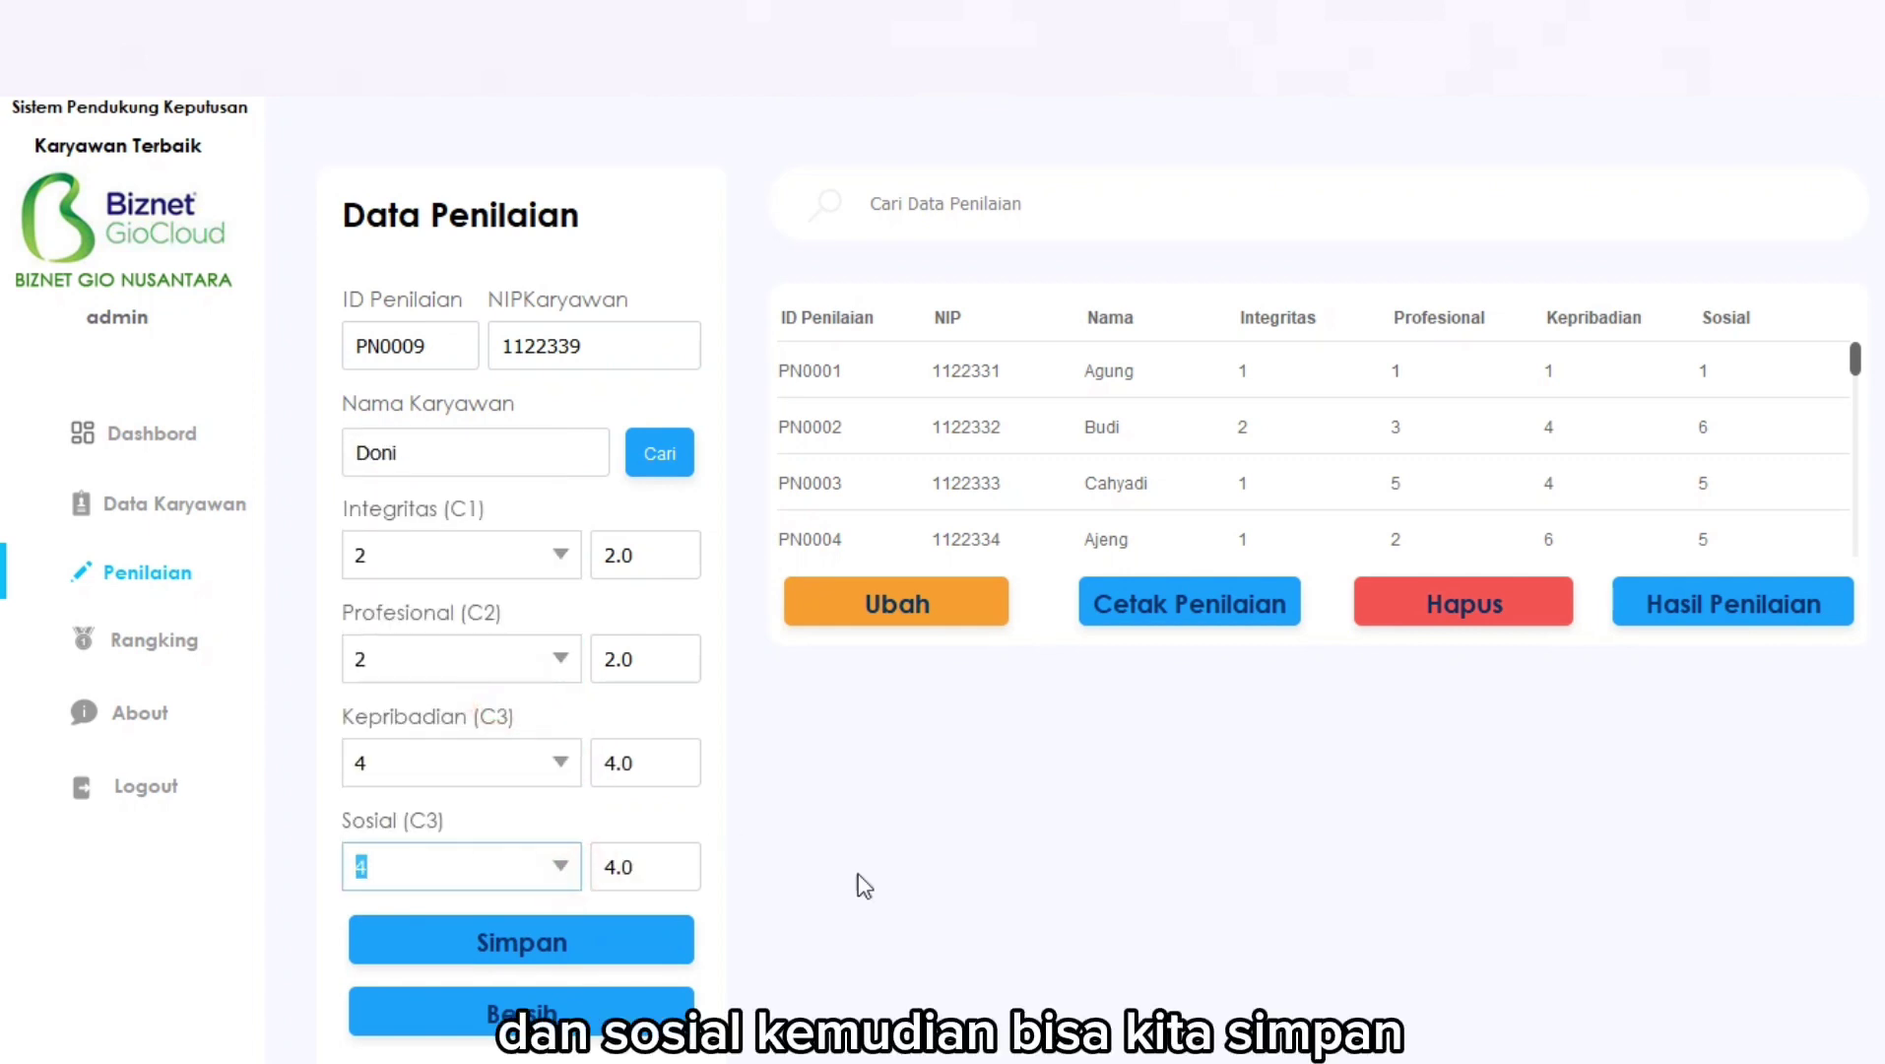
pyautogui.click(582, 939)
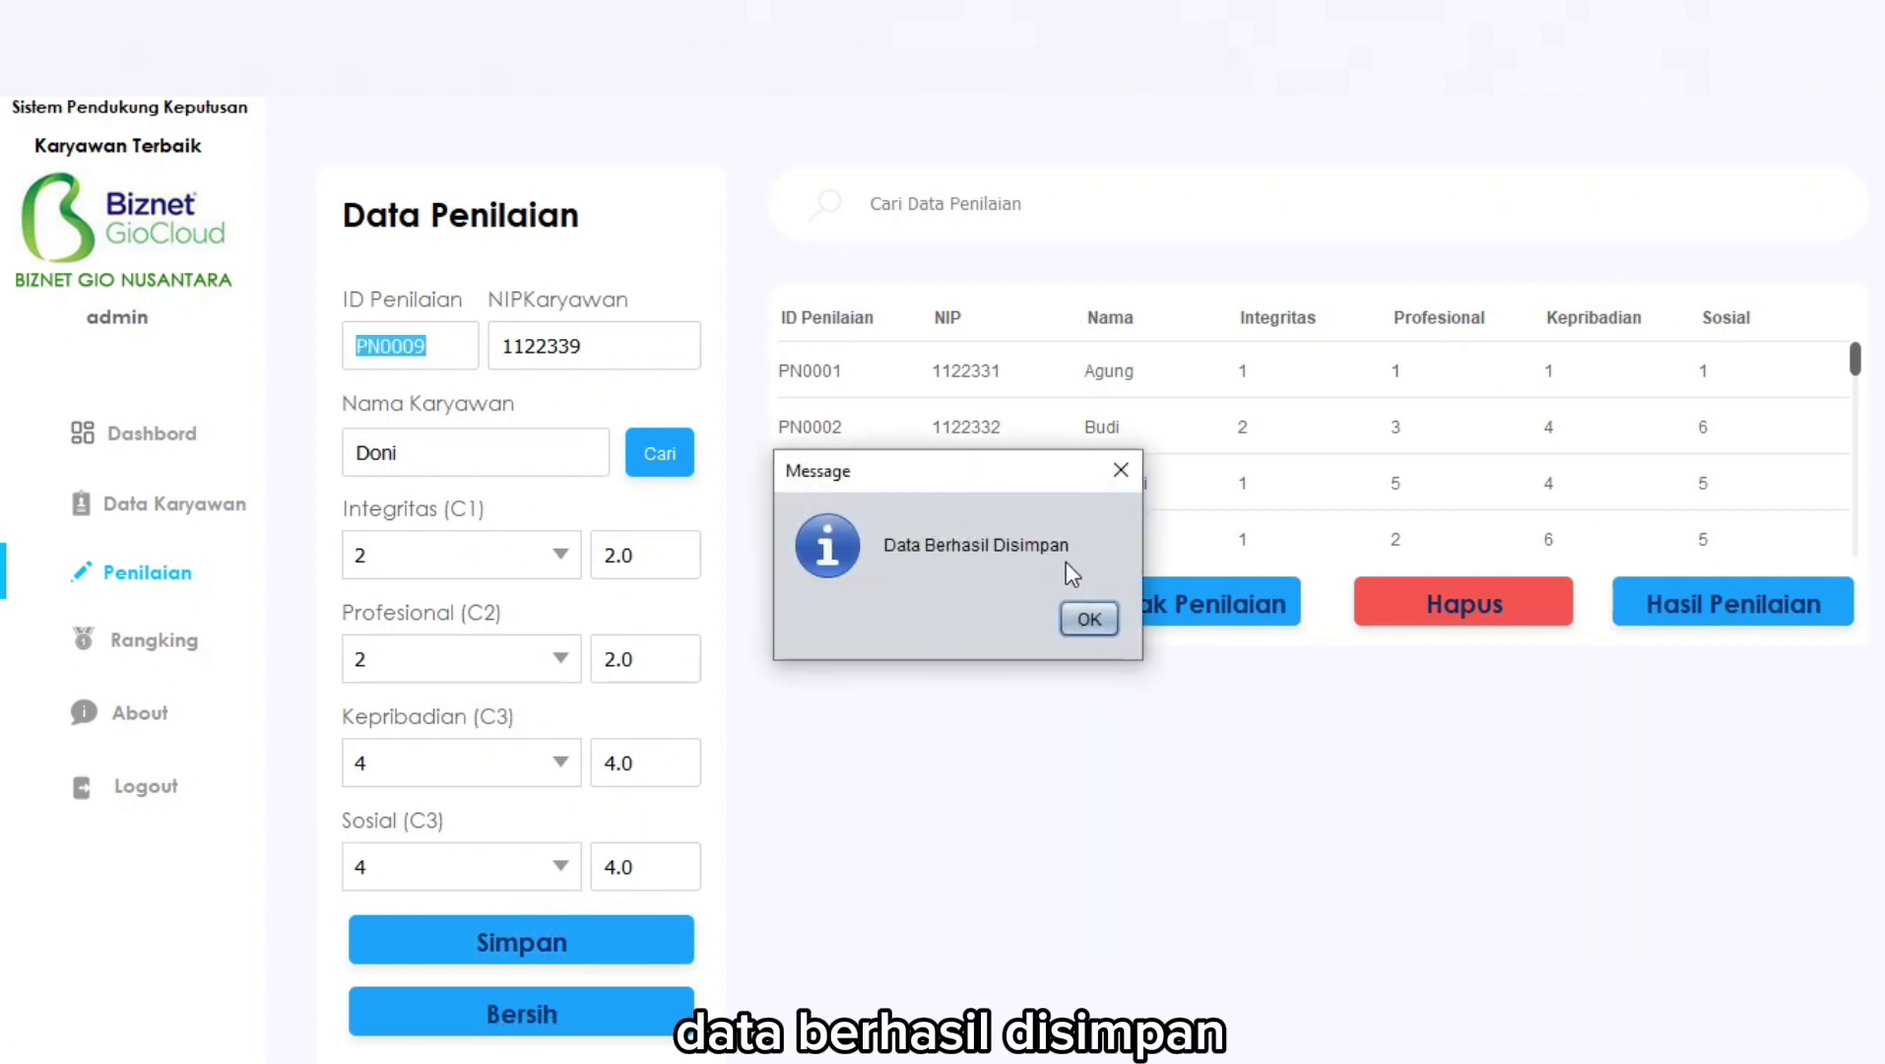
pyautogui.click(1087, 620)
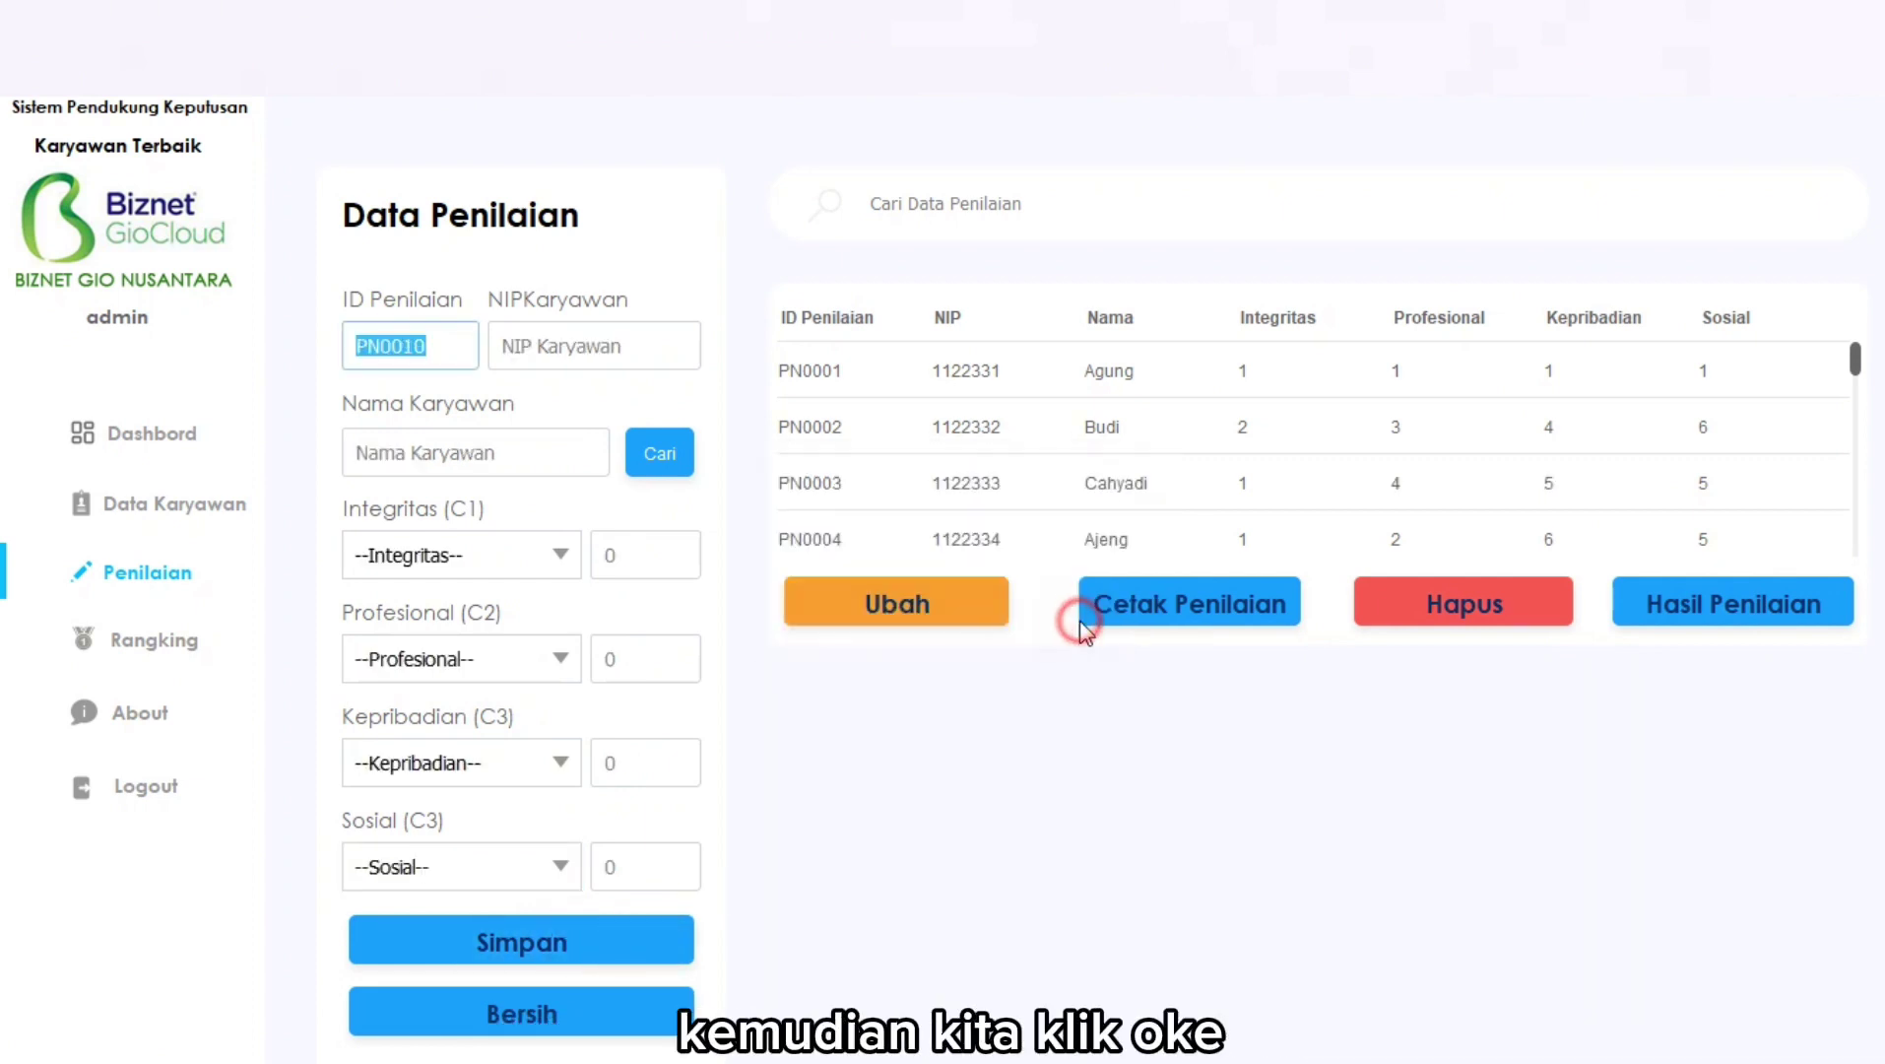
# Load assessment PN0004 and change its Integritas score from 1 to 4.
pyautogui.moveTo(1856, 360); pyautogui.dragTo(1819, 568)
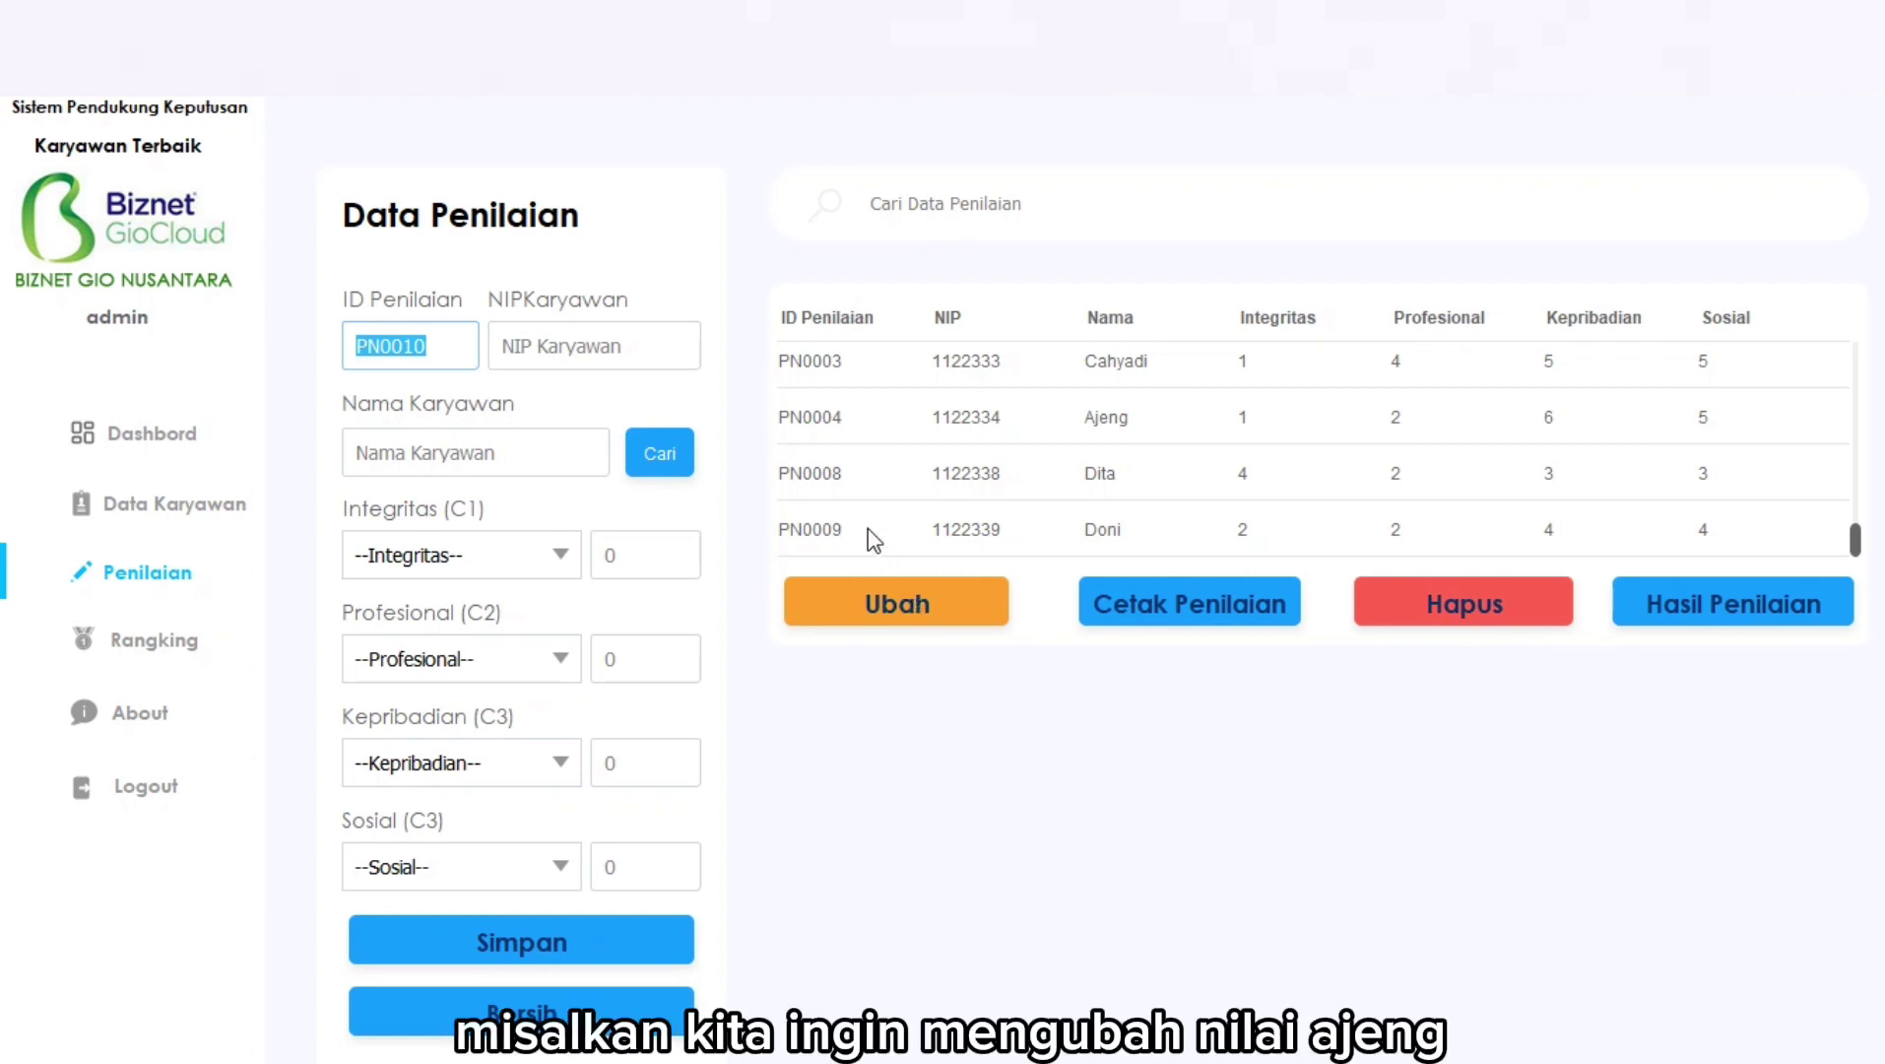
pyautogui.click(809, 423)
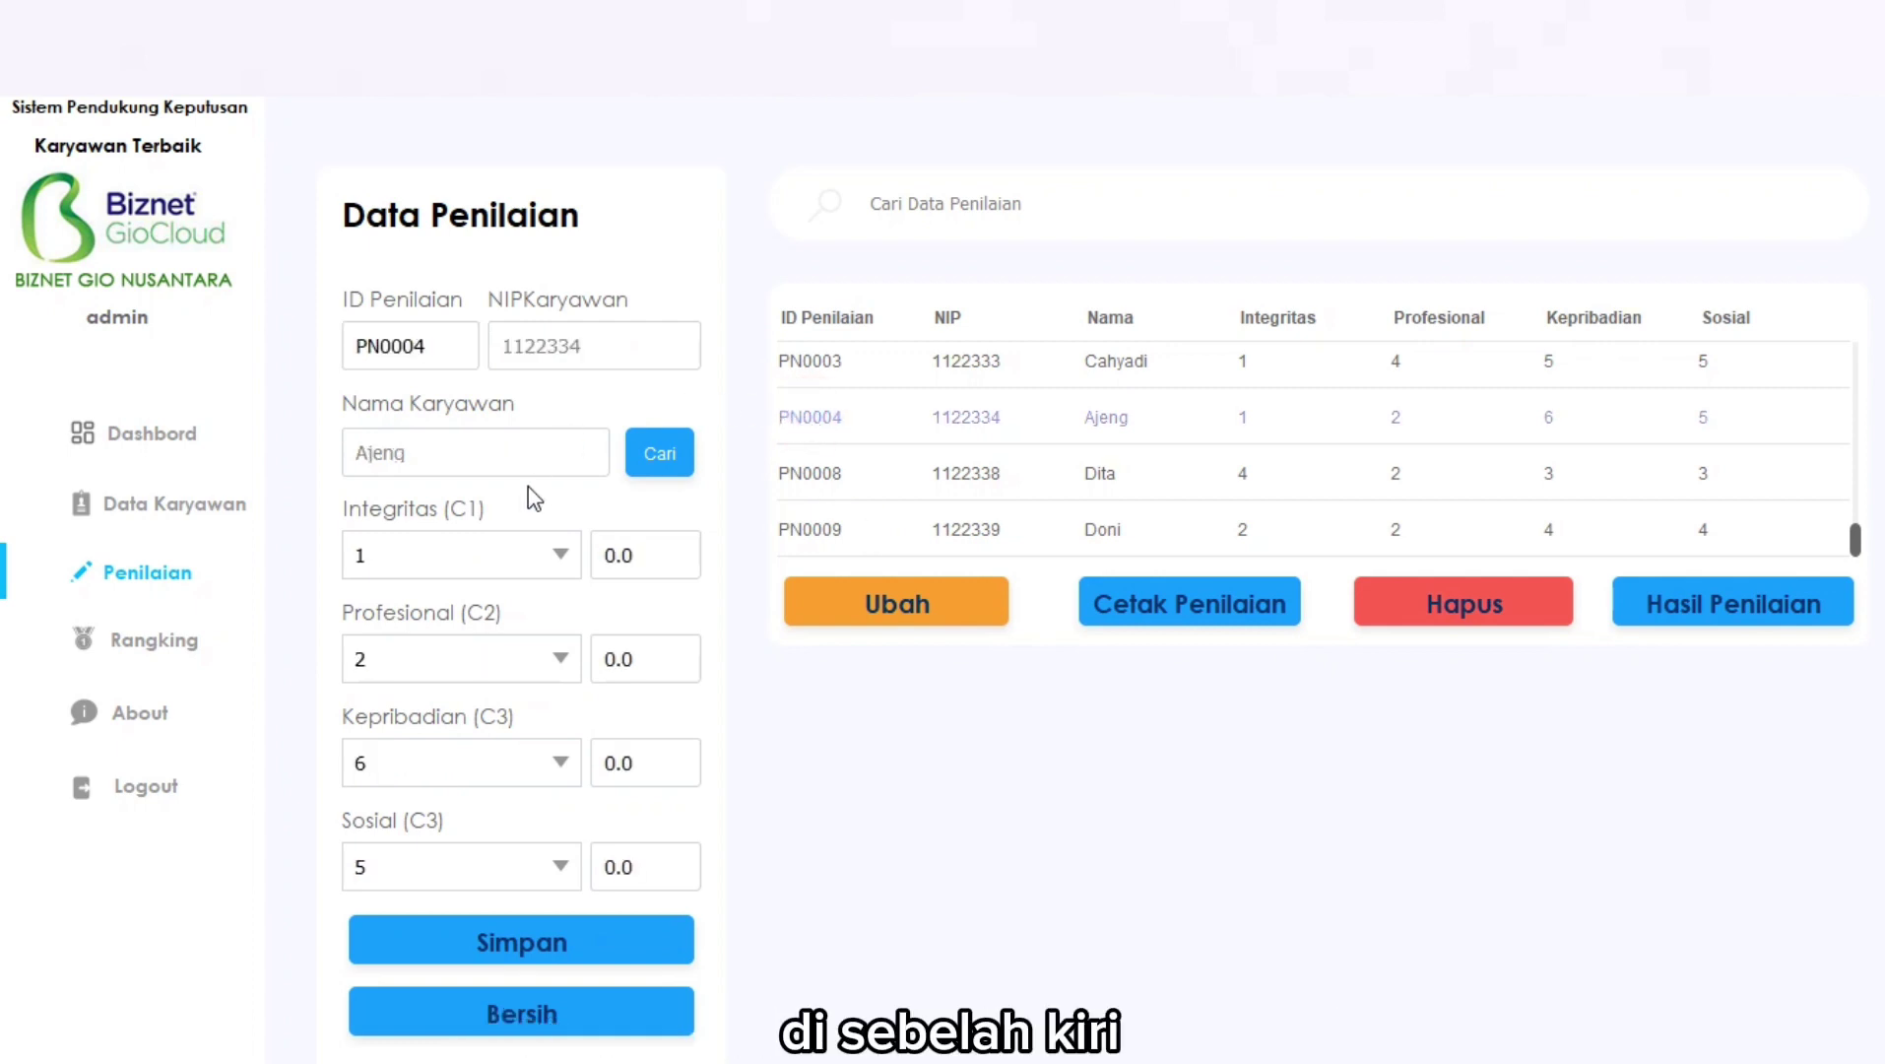
pyautogui.click(560, 557)
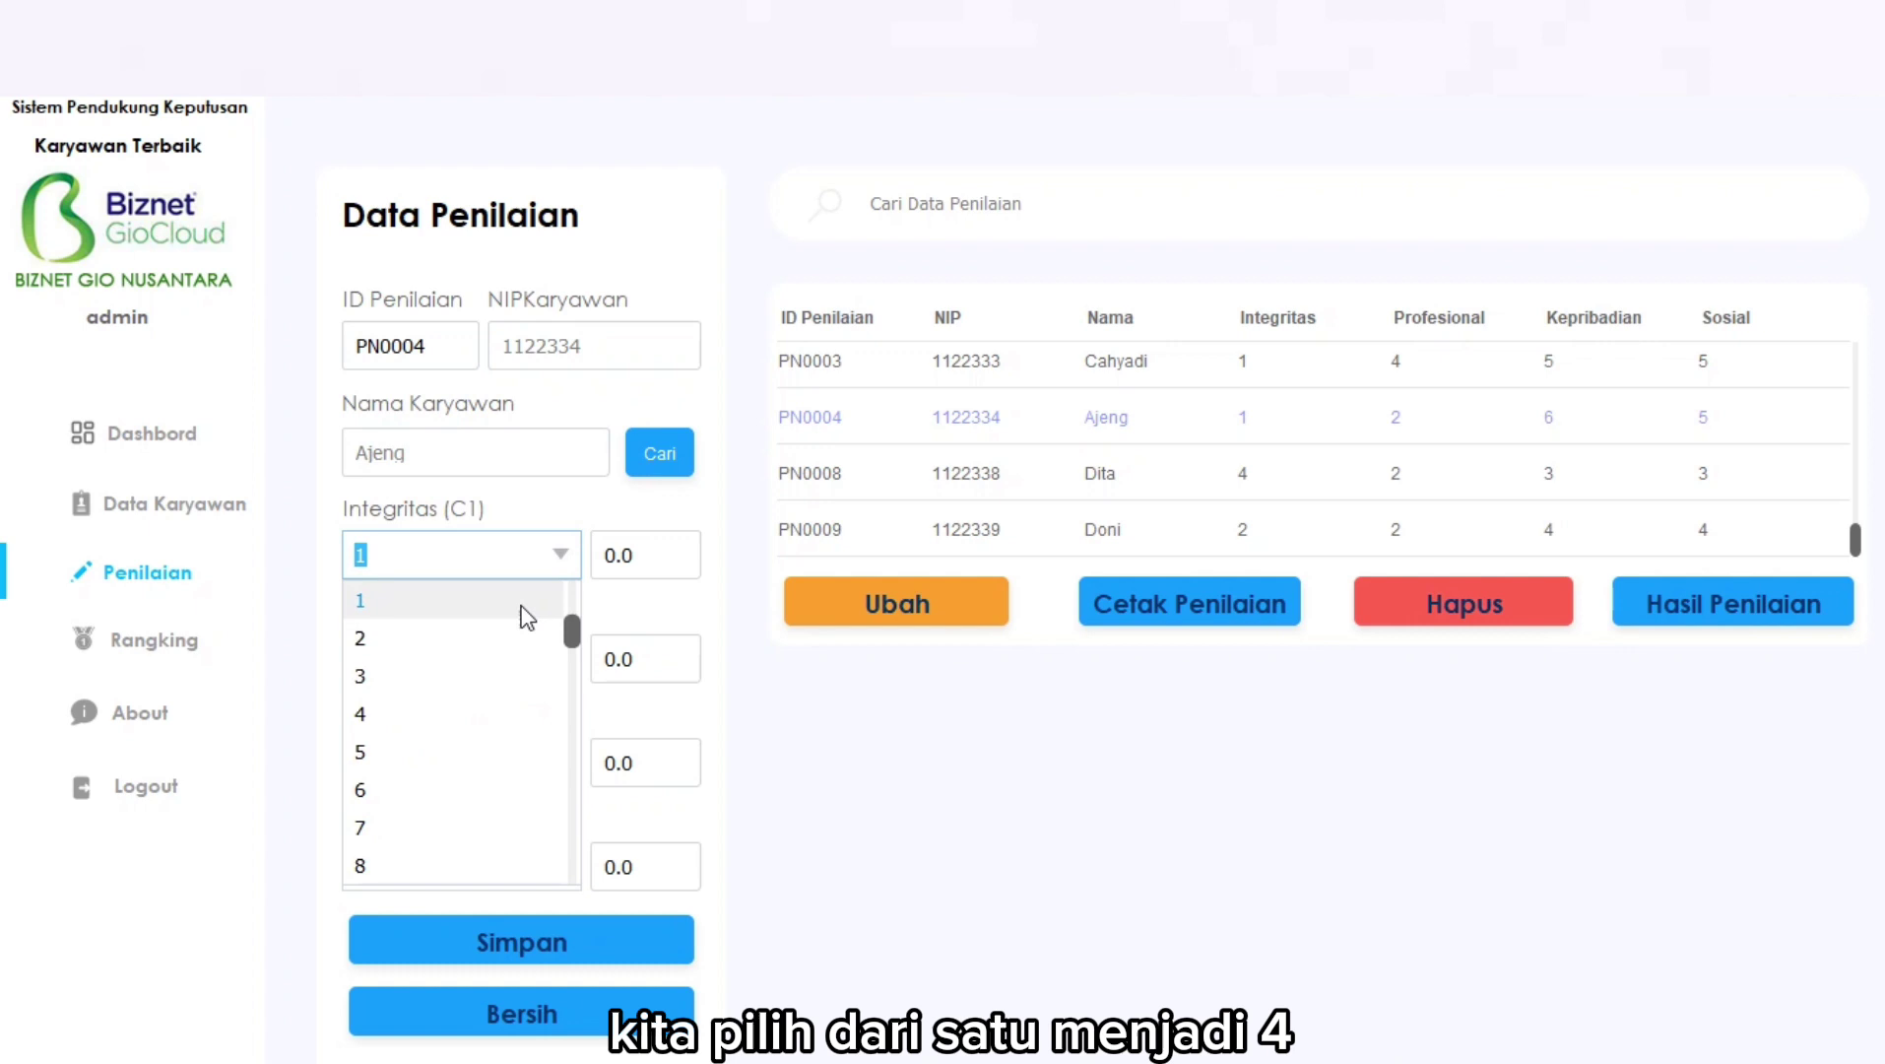
pyautogui.click(484, 713)
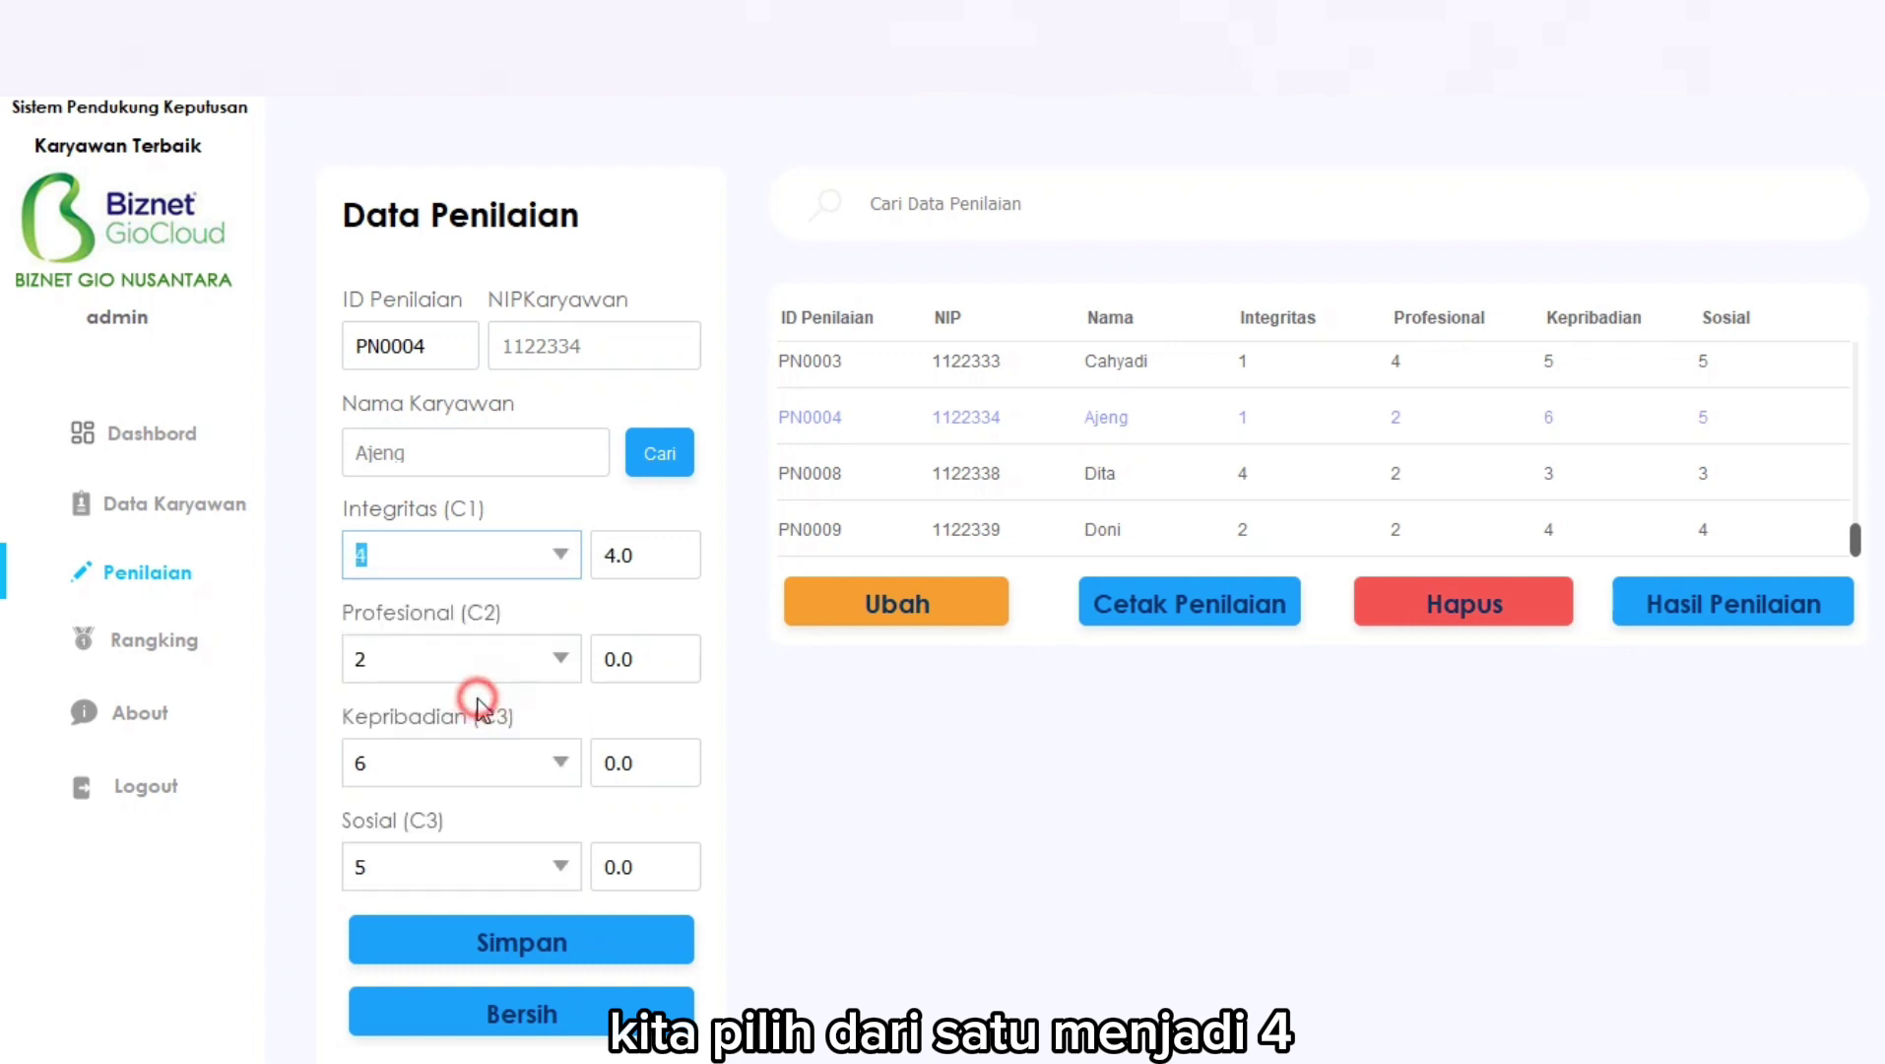
# Set Profesional 5, Kepribadian 3 and Sosial 3, then save PN0004 with Ubah.
pyautogui.click(561, 658)
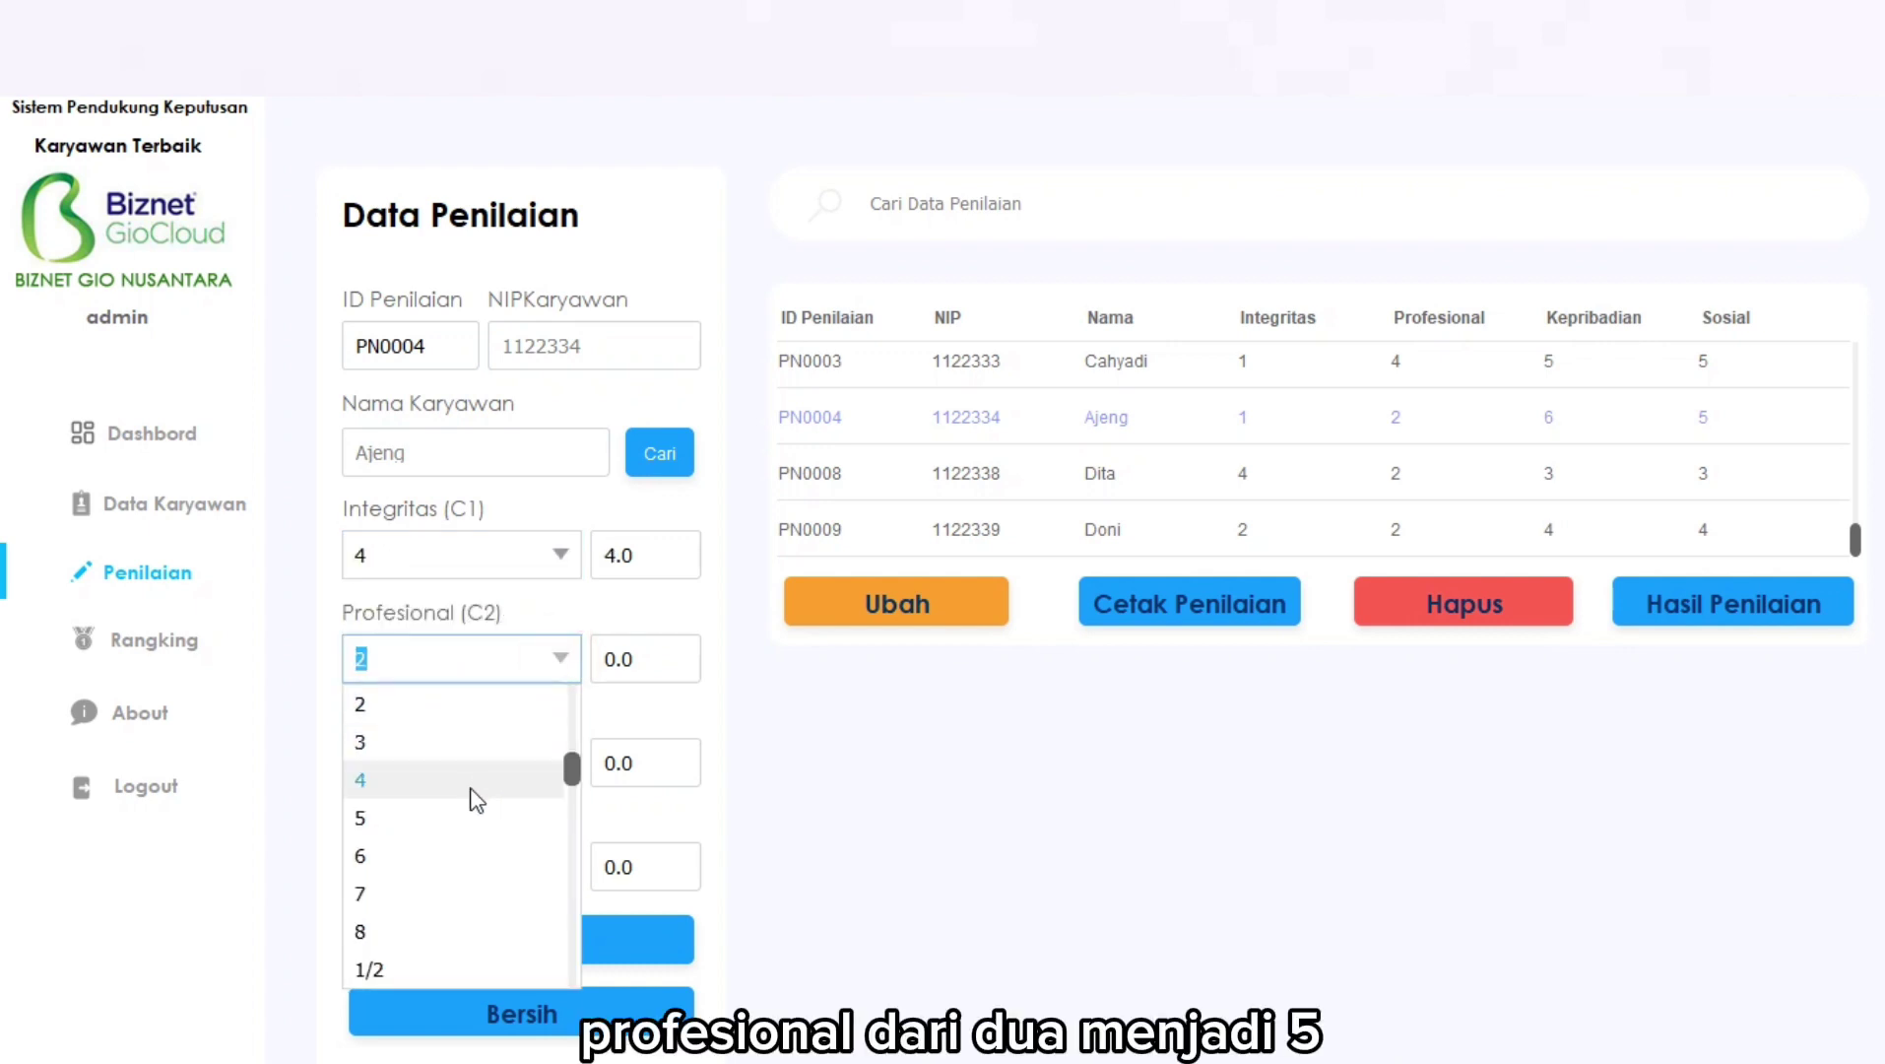
pyautogui.click(443, 820)
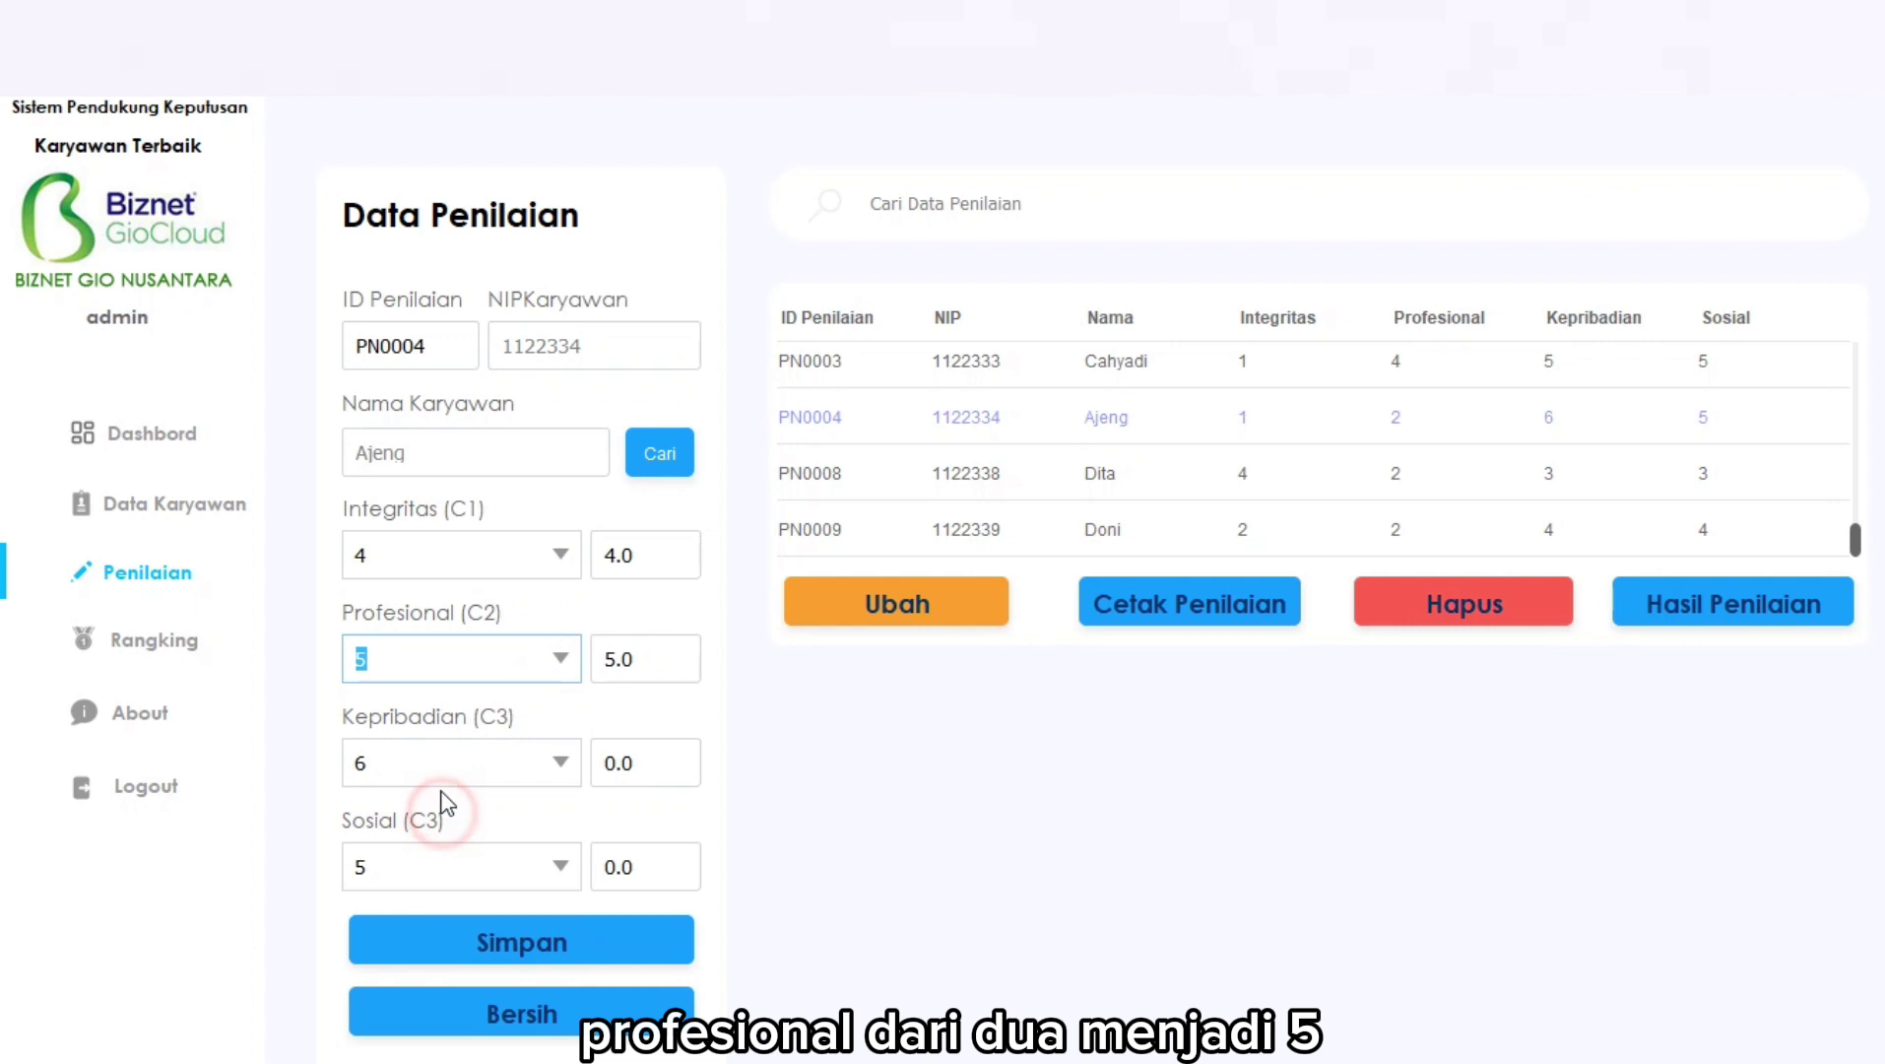
pyautogui.click(560, 763)
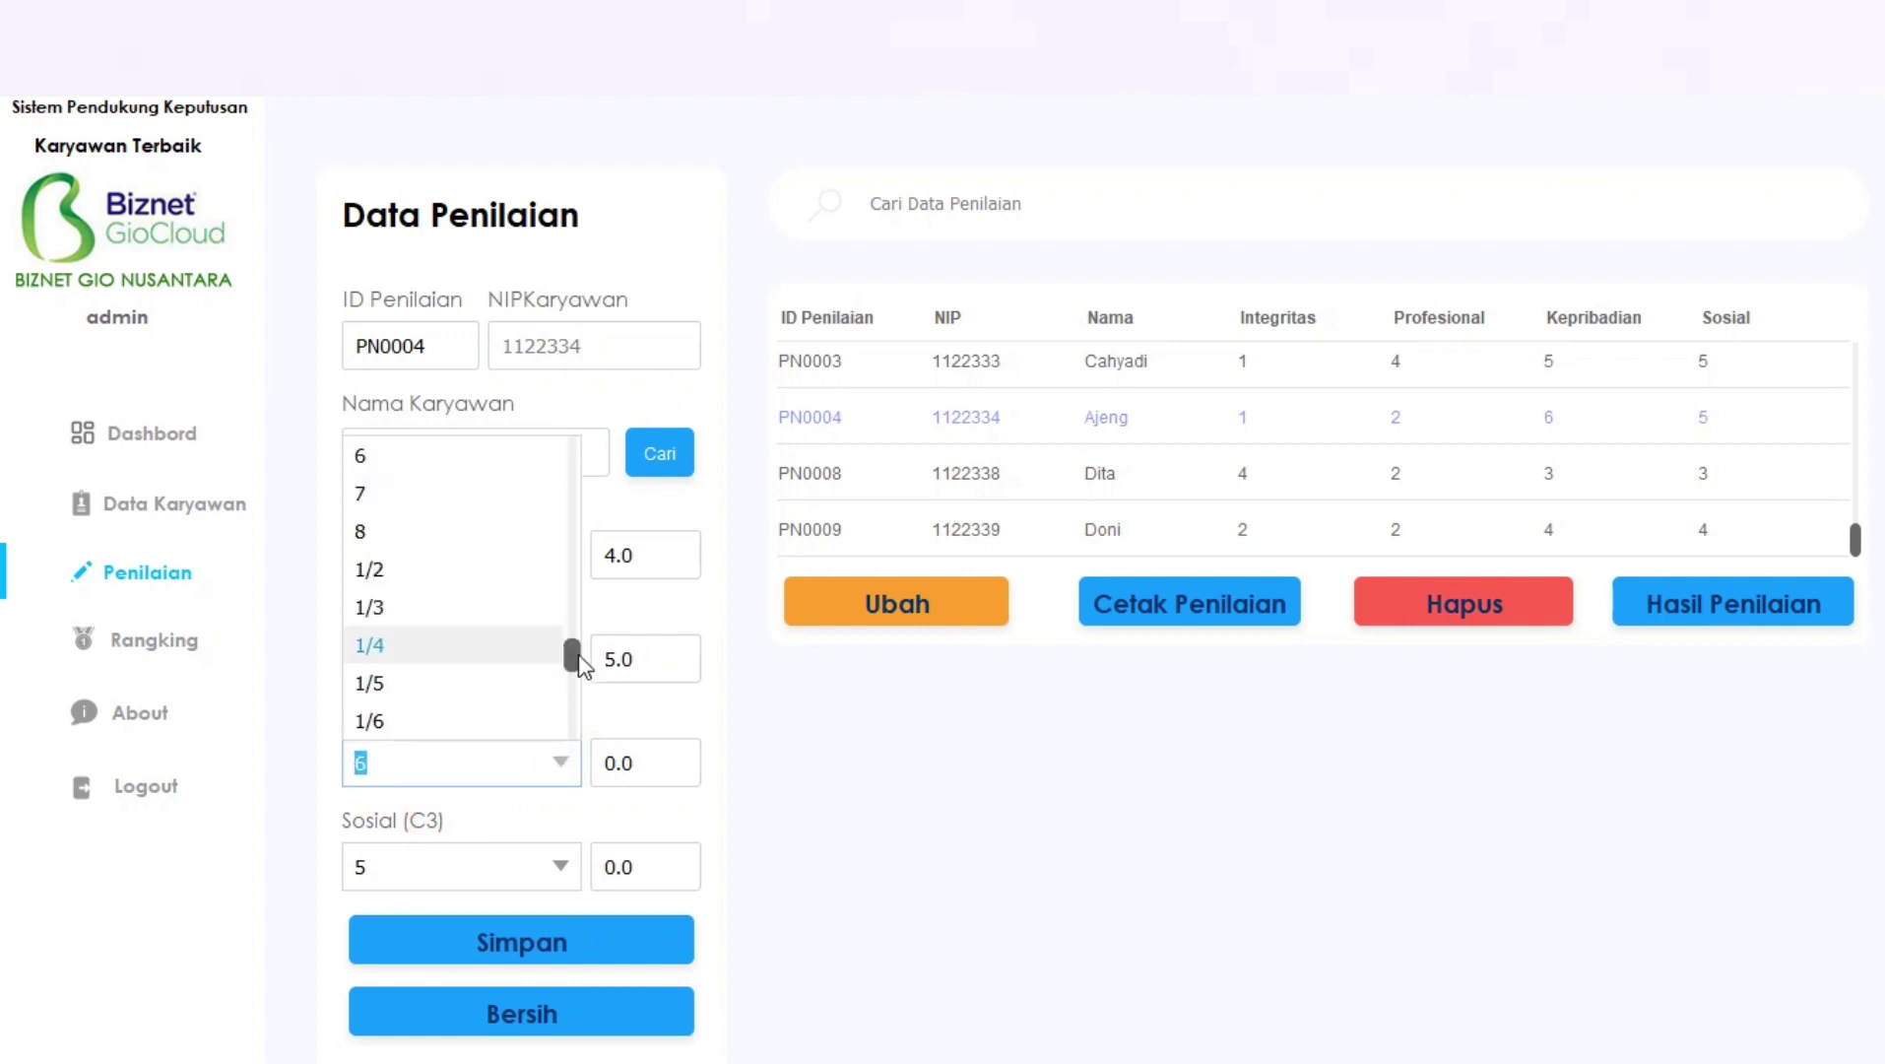
pyautogui.moveTo(575, 647); pyautogui.dragTo(563, 539)
pyautogui.click(442, 471)
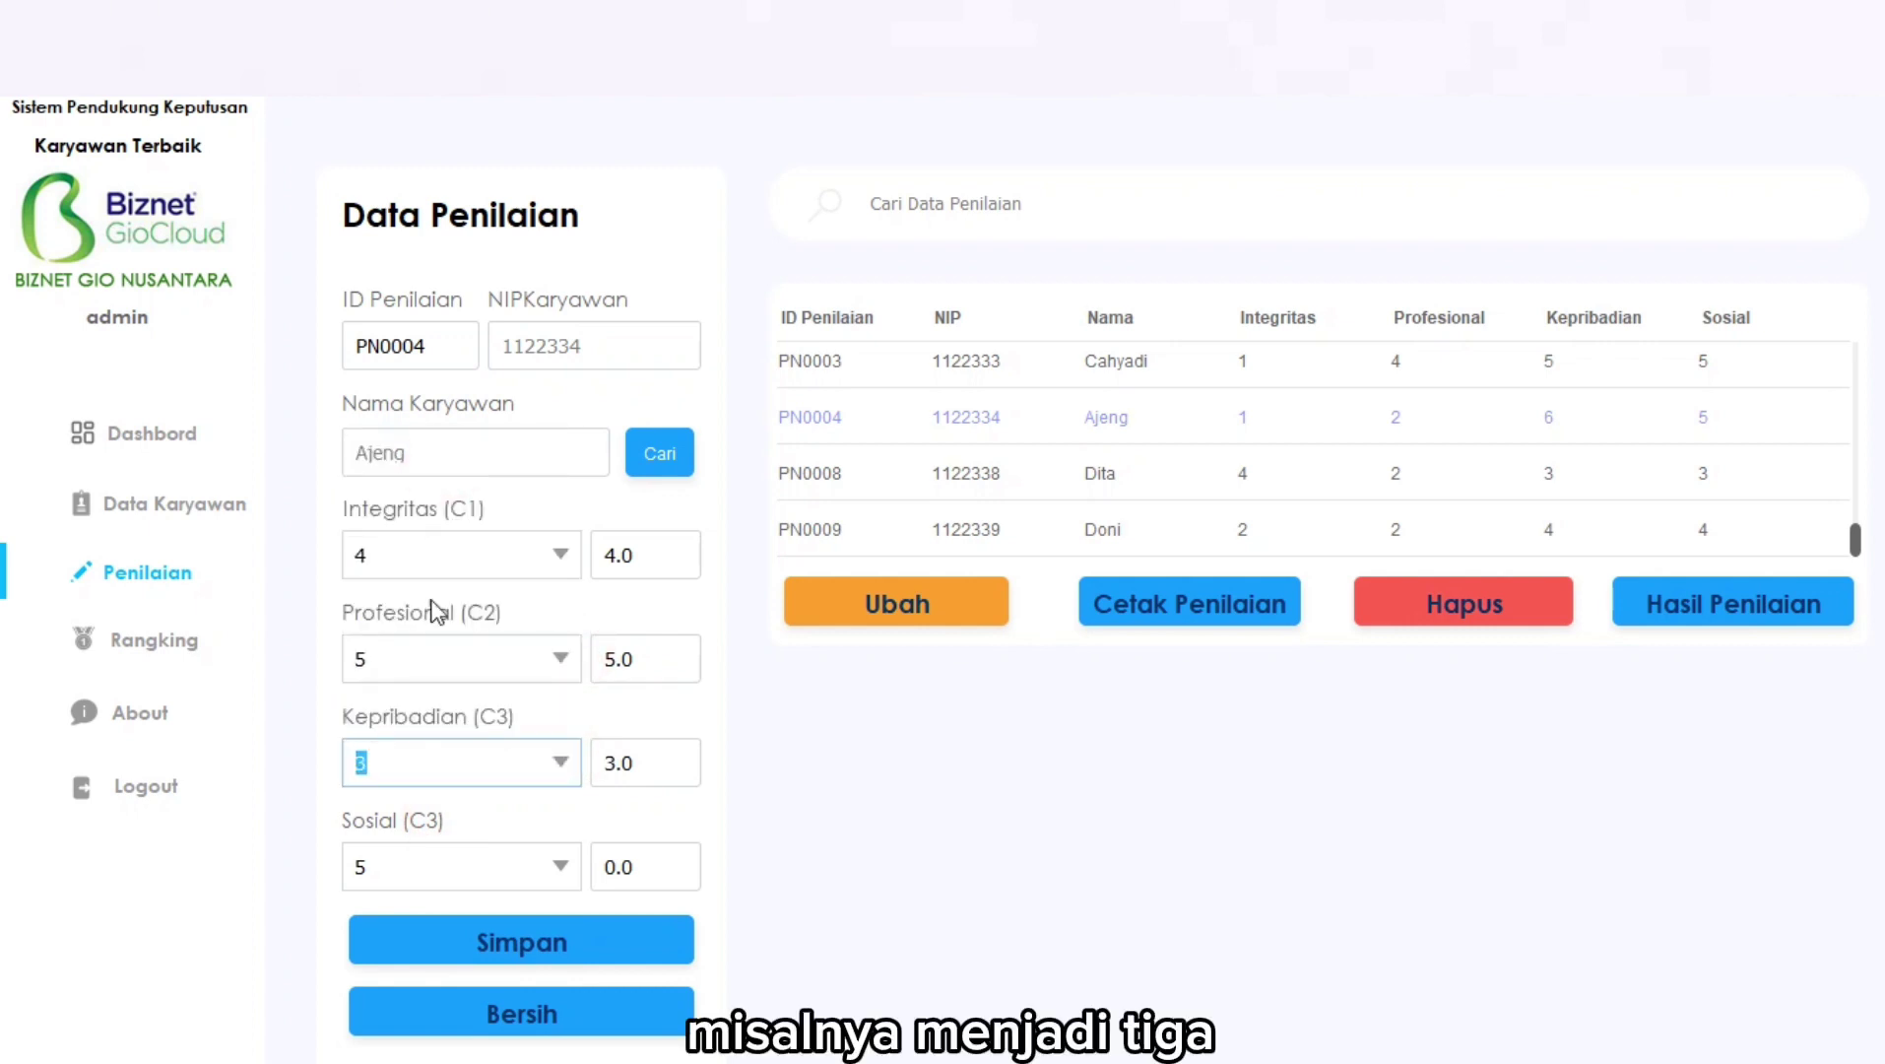
pyautogui.click(574, 864)
pyautogui.click(564, 864)
pyautogui.moveTo(577, 724); pyautogui.dragTo(571, 613)
pyautogui.click(473, 618)
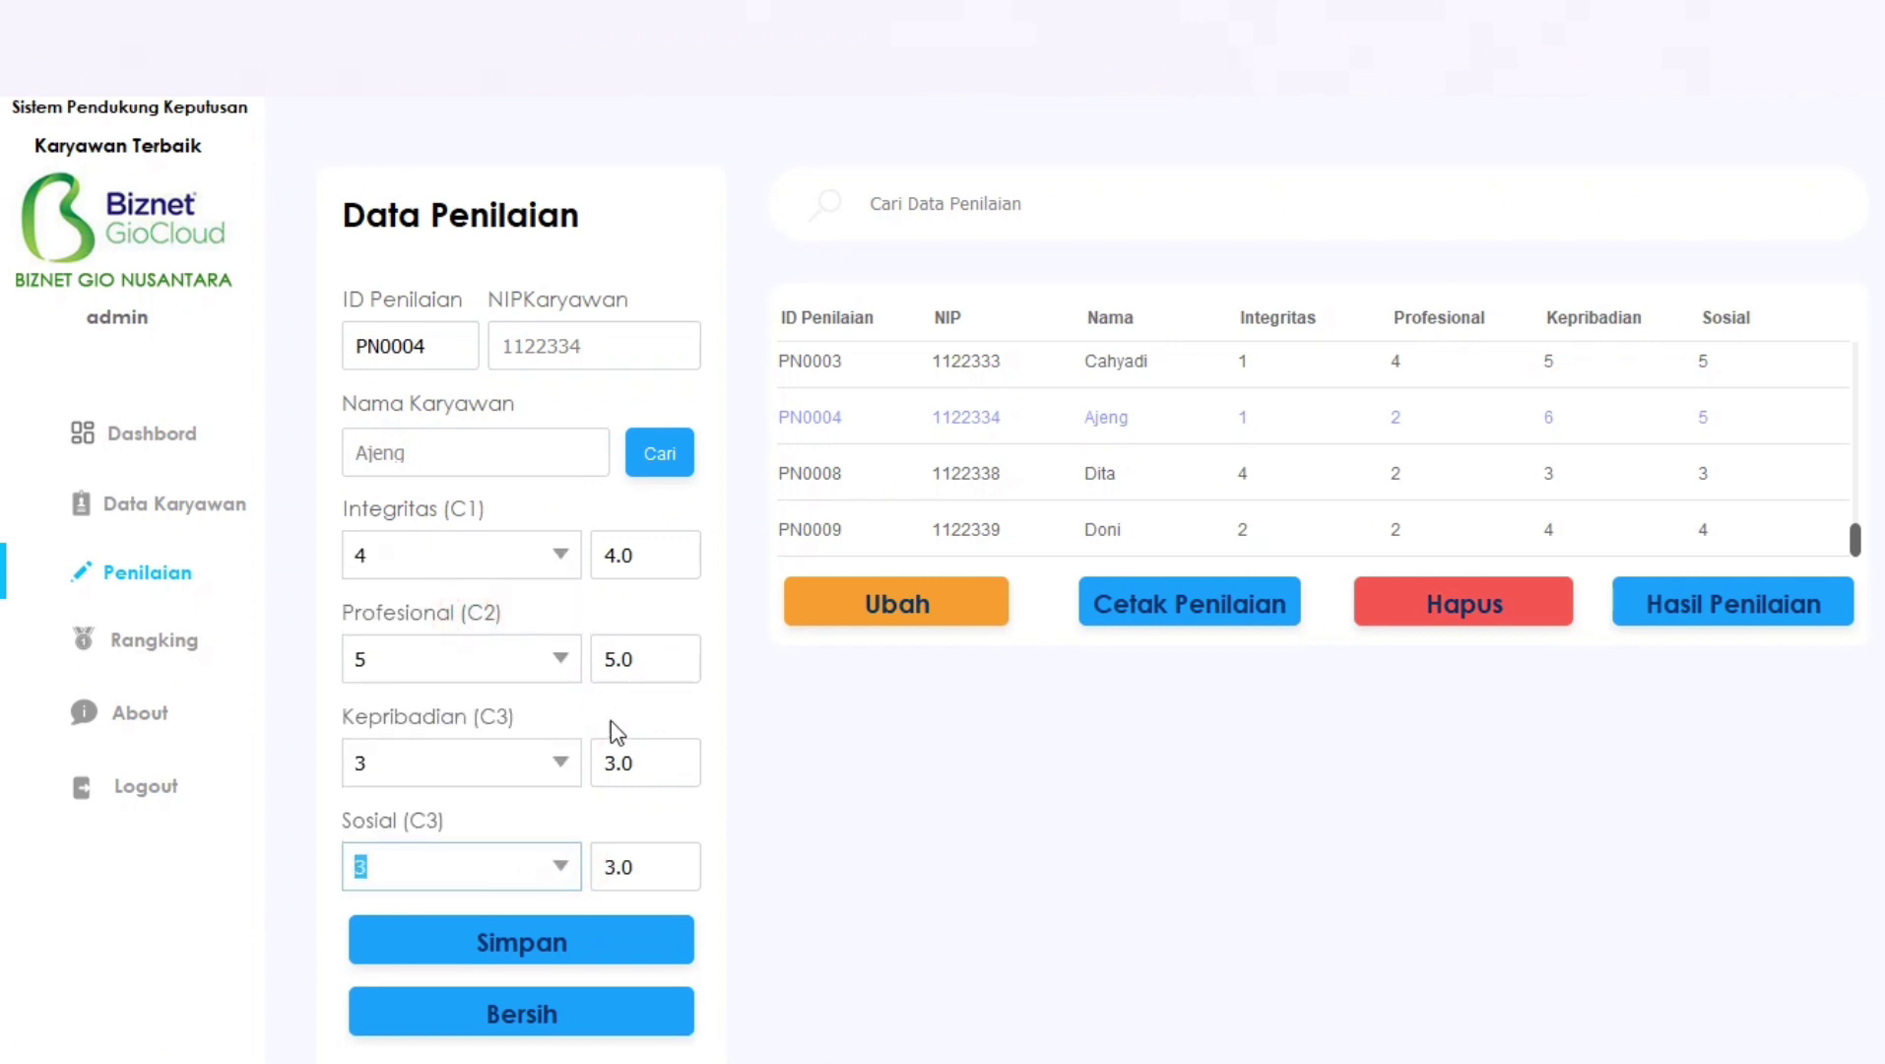
pyautogui.click(865, 613)
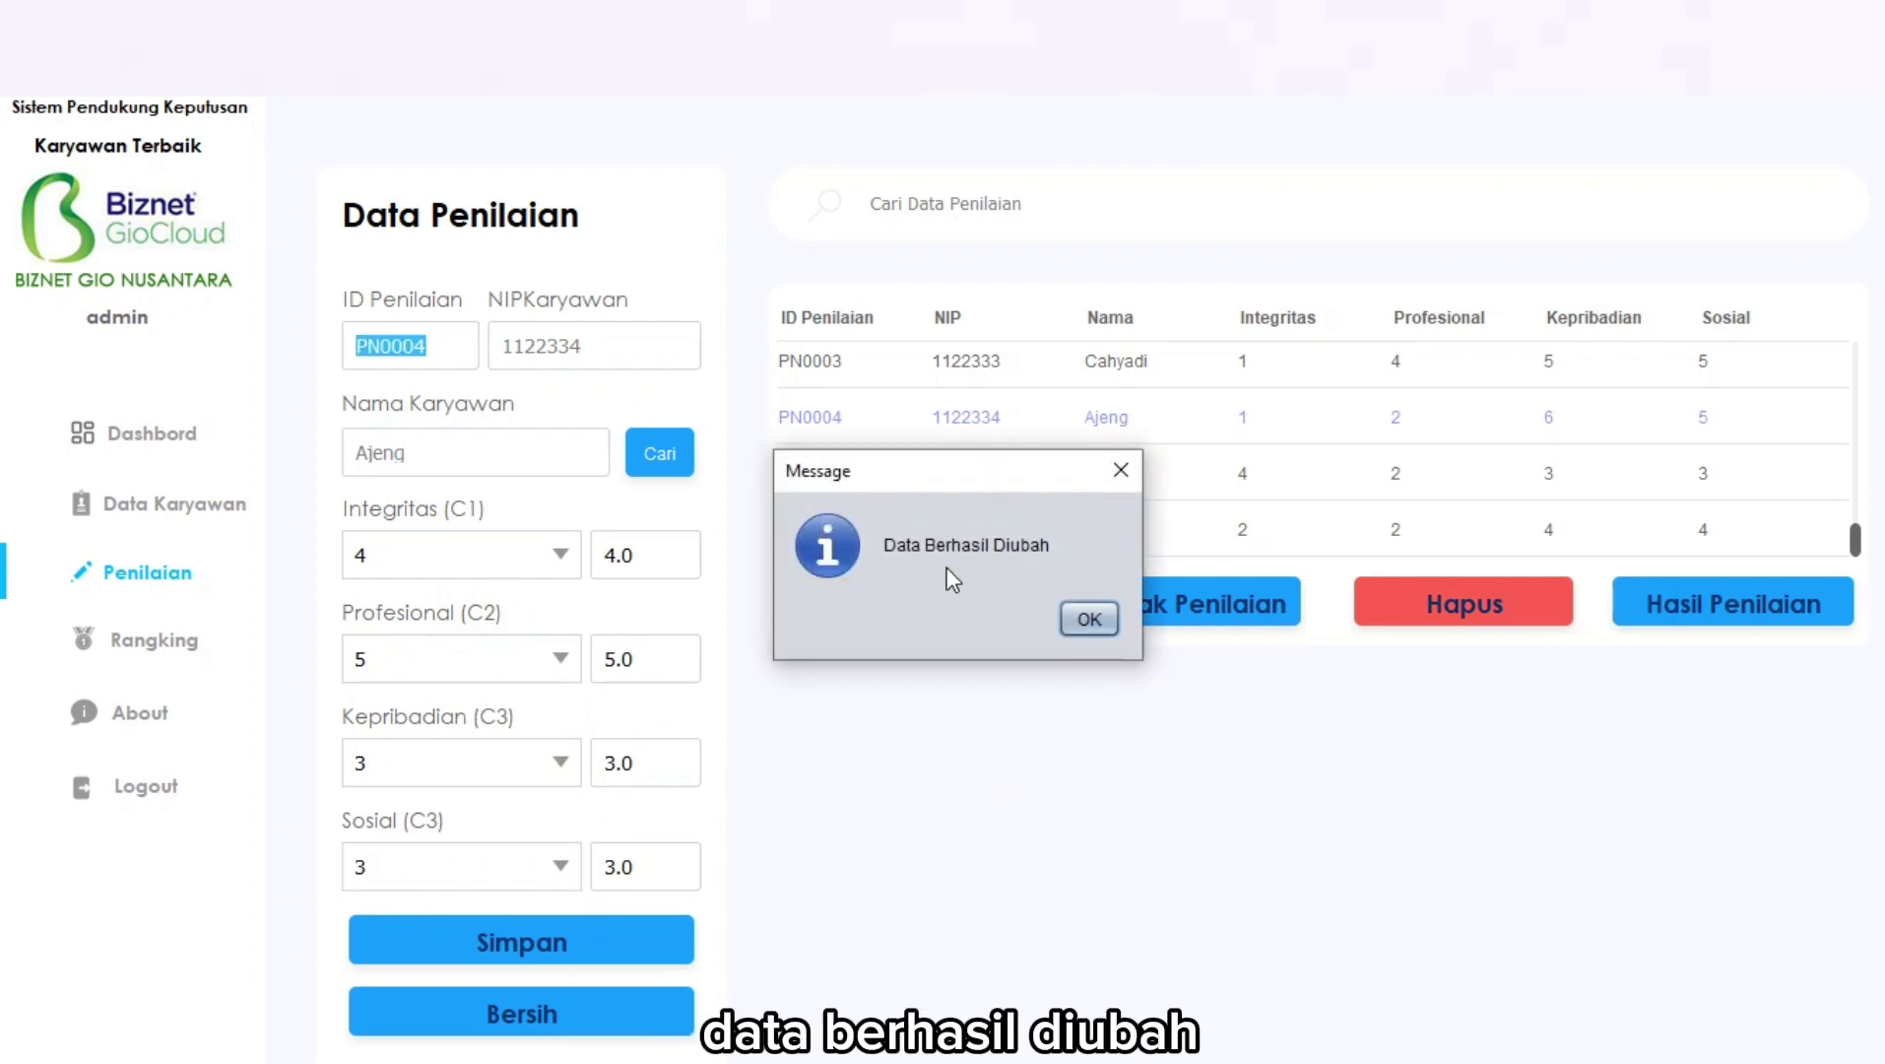
pyautogui.click(1087, 618)
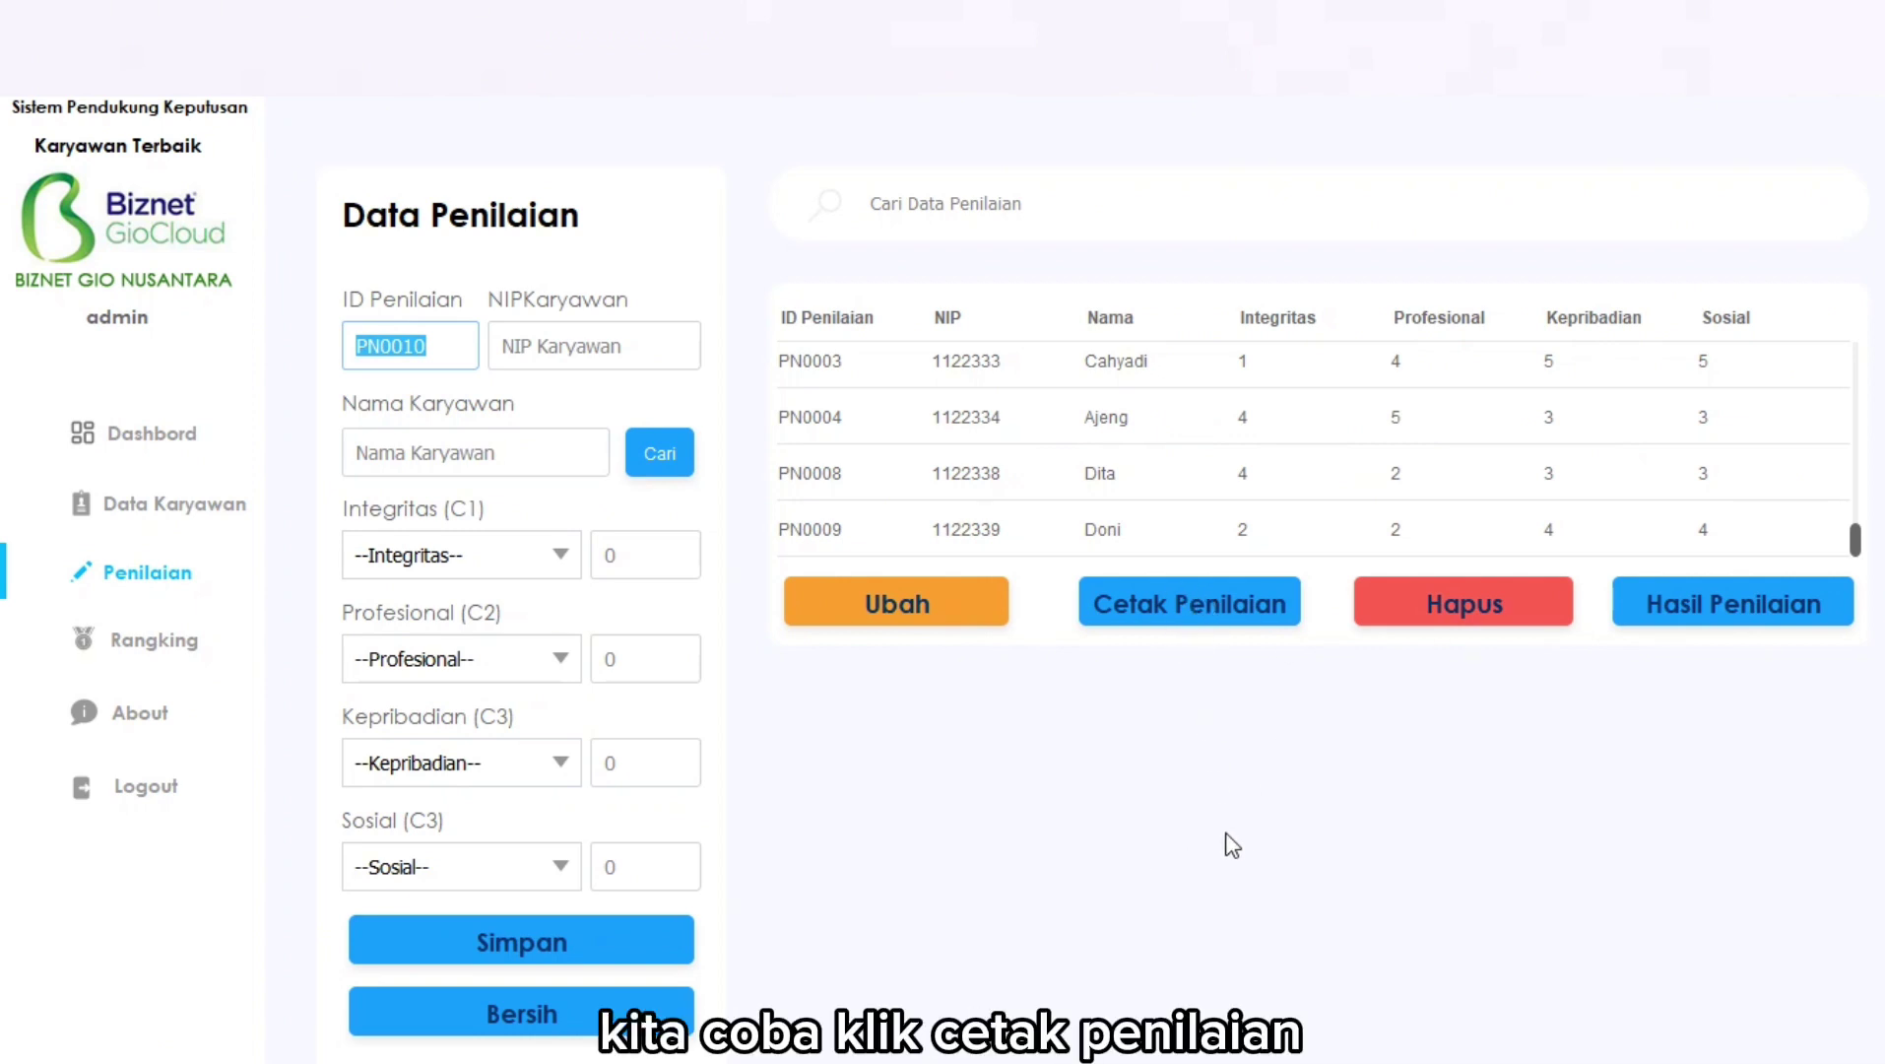
pyautogui.click(1175, 603)
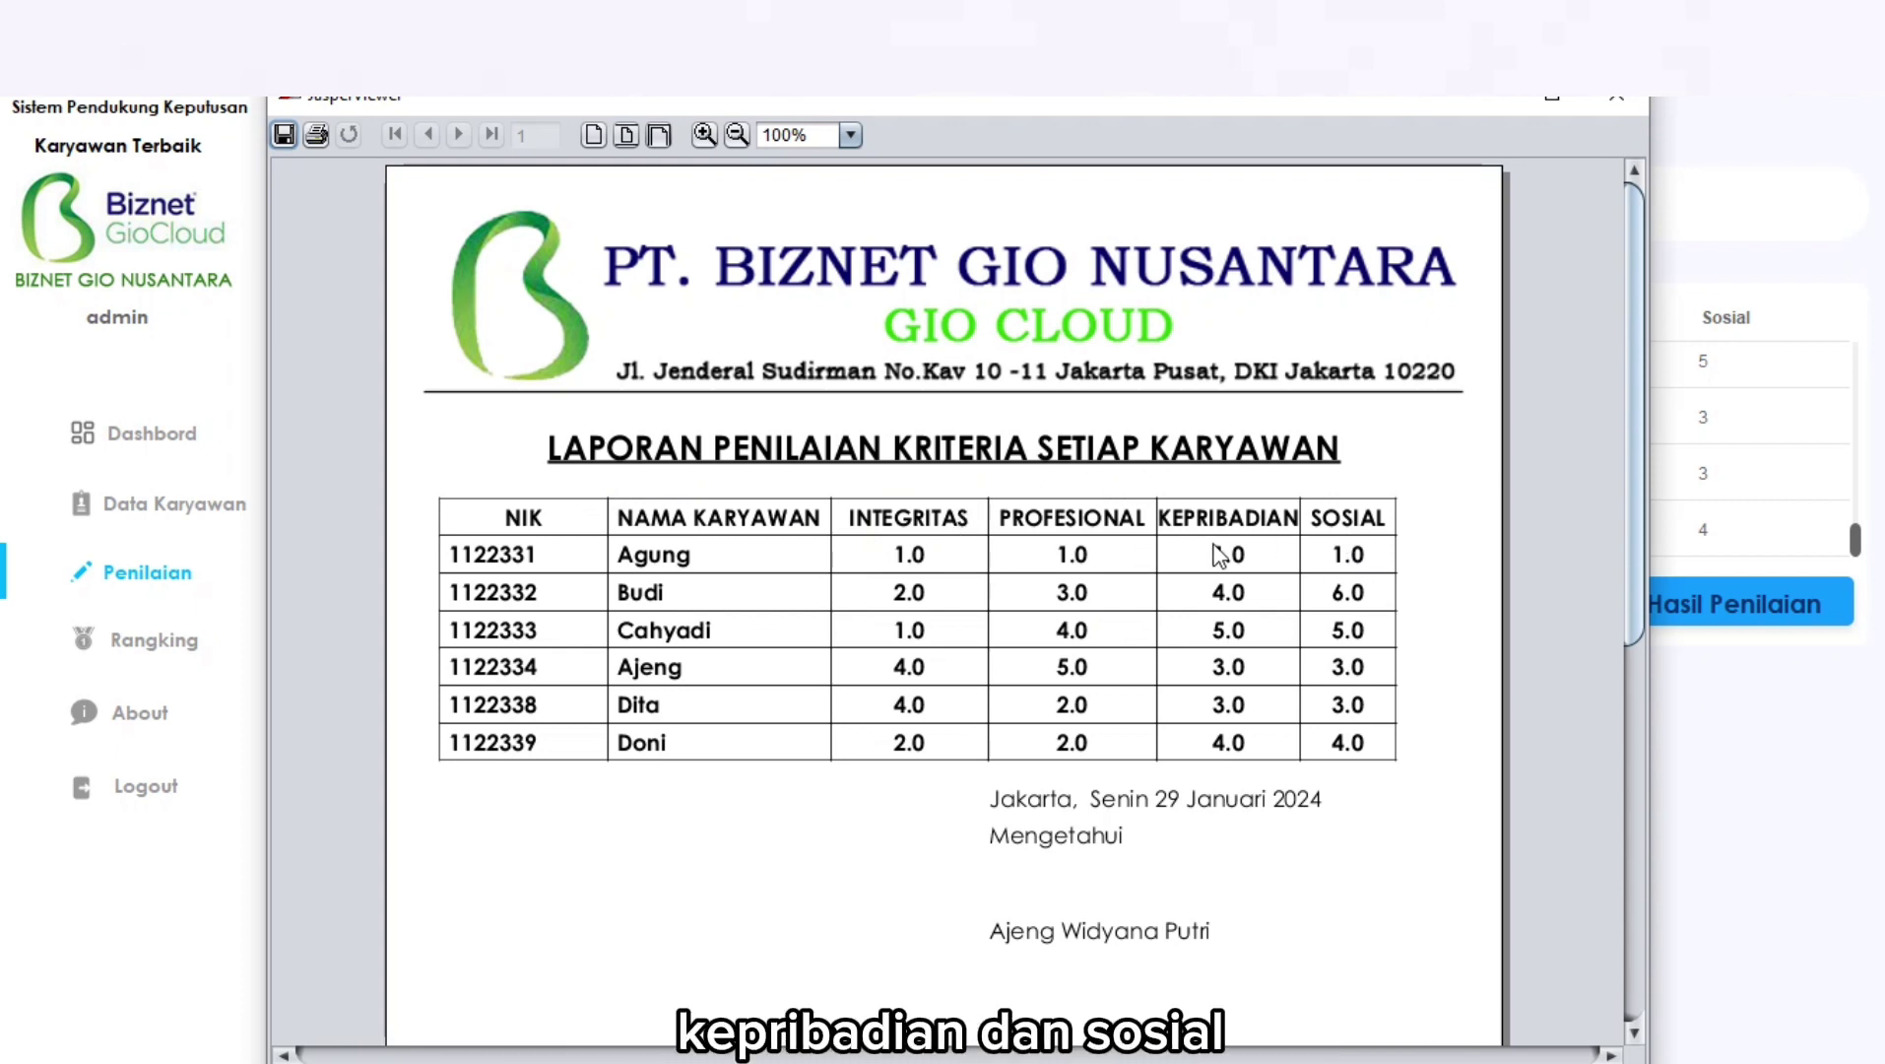
pyautogui.click(1617, 97)
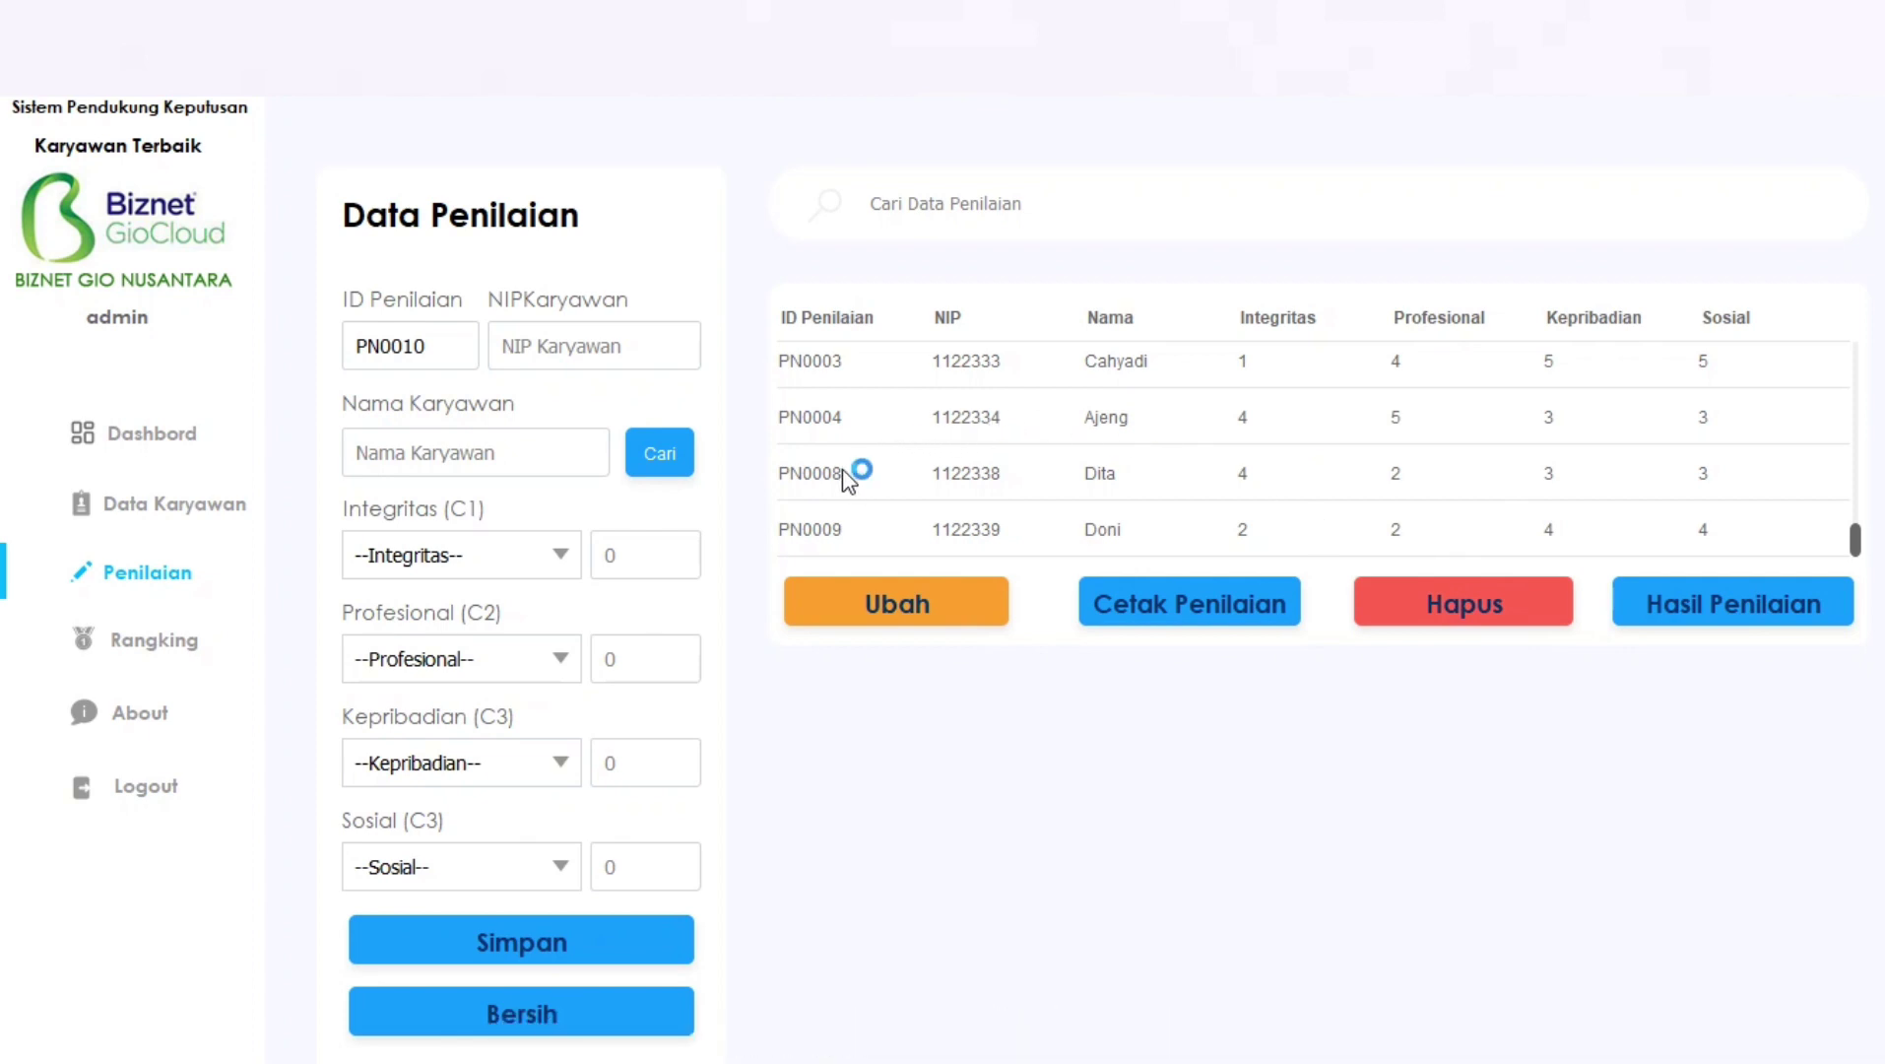
# Select evaluation PN0003 and delete it, confirming with Yes.
pyautogui.scroll(1, 843, 468)
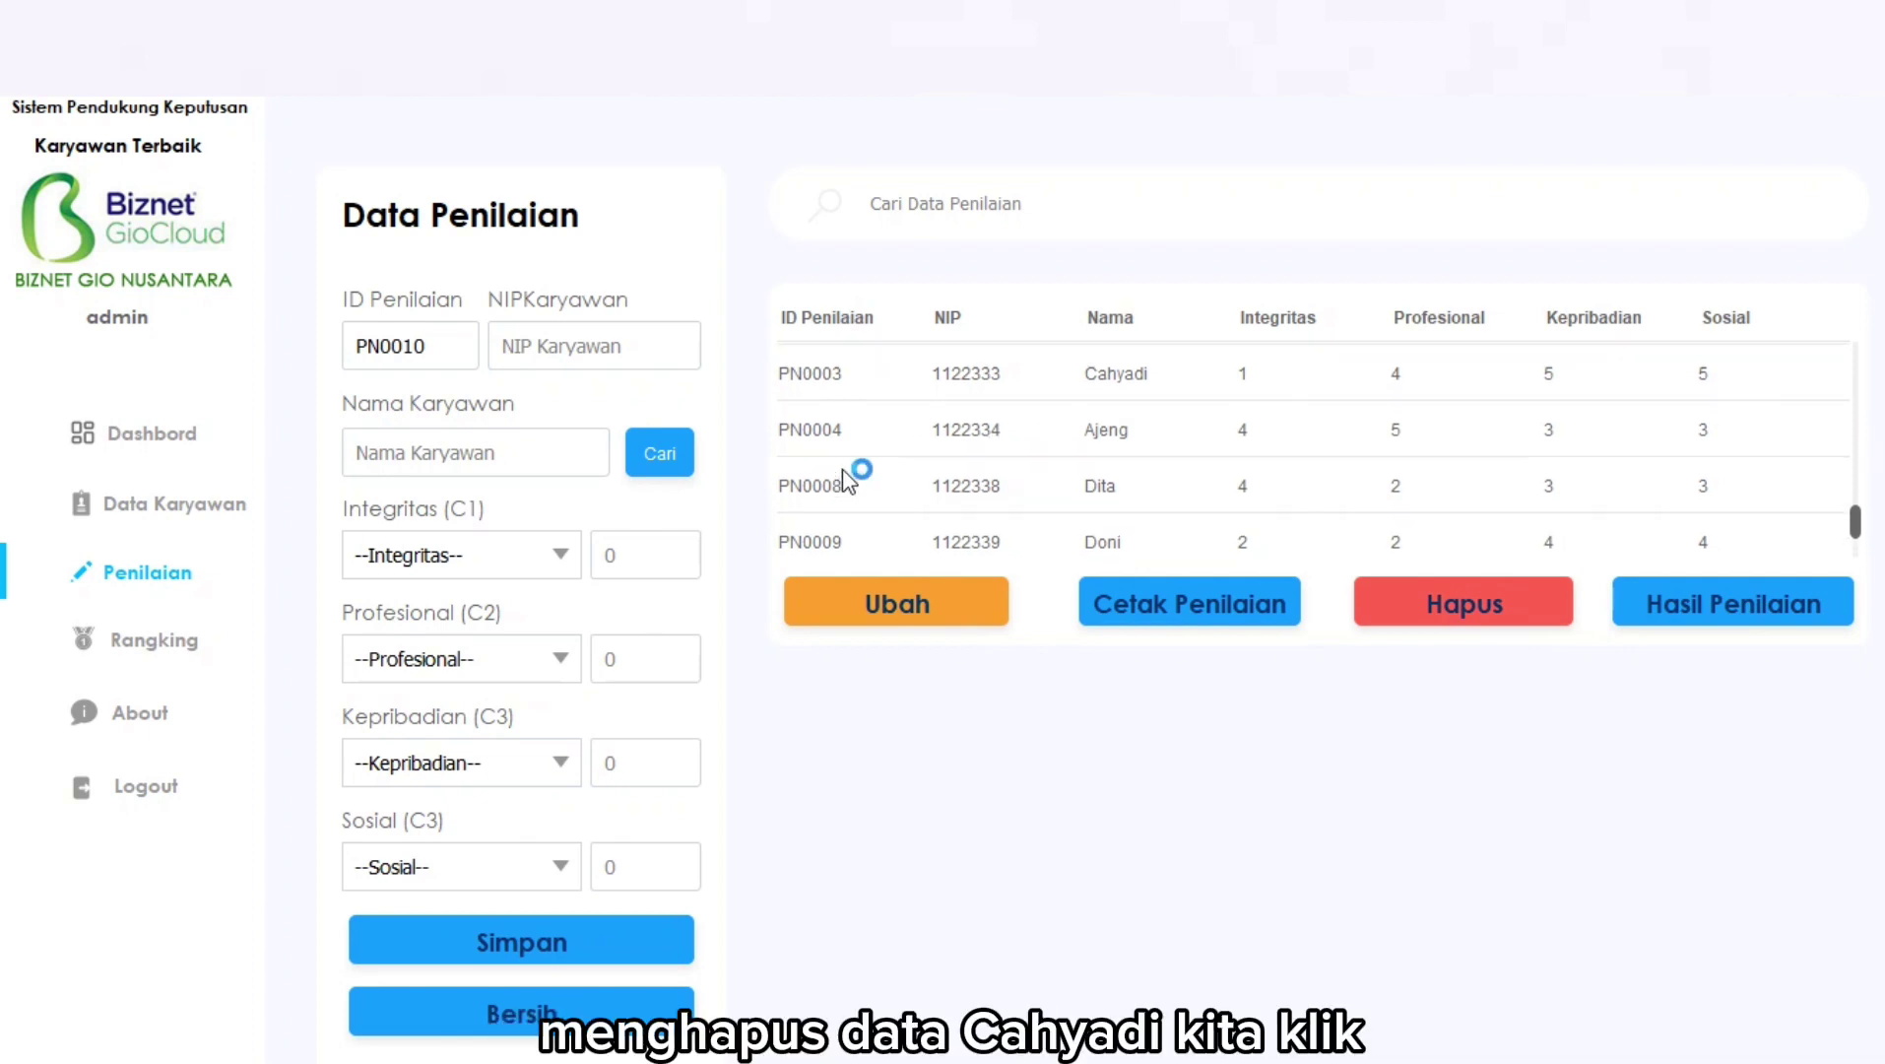
pyautogui.click(818, 373)
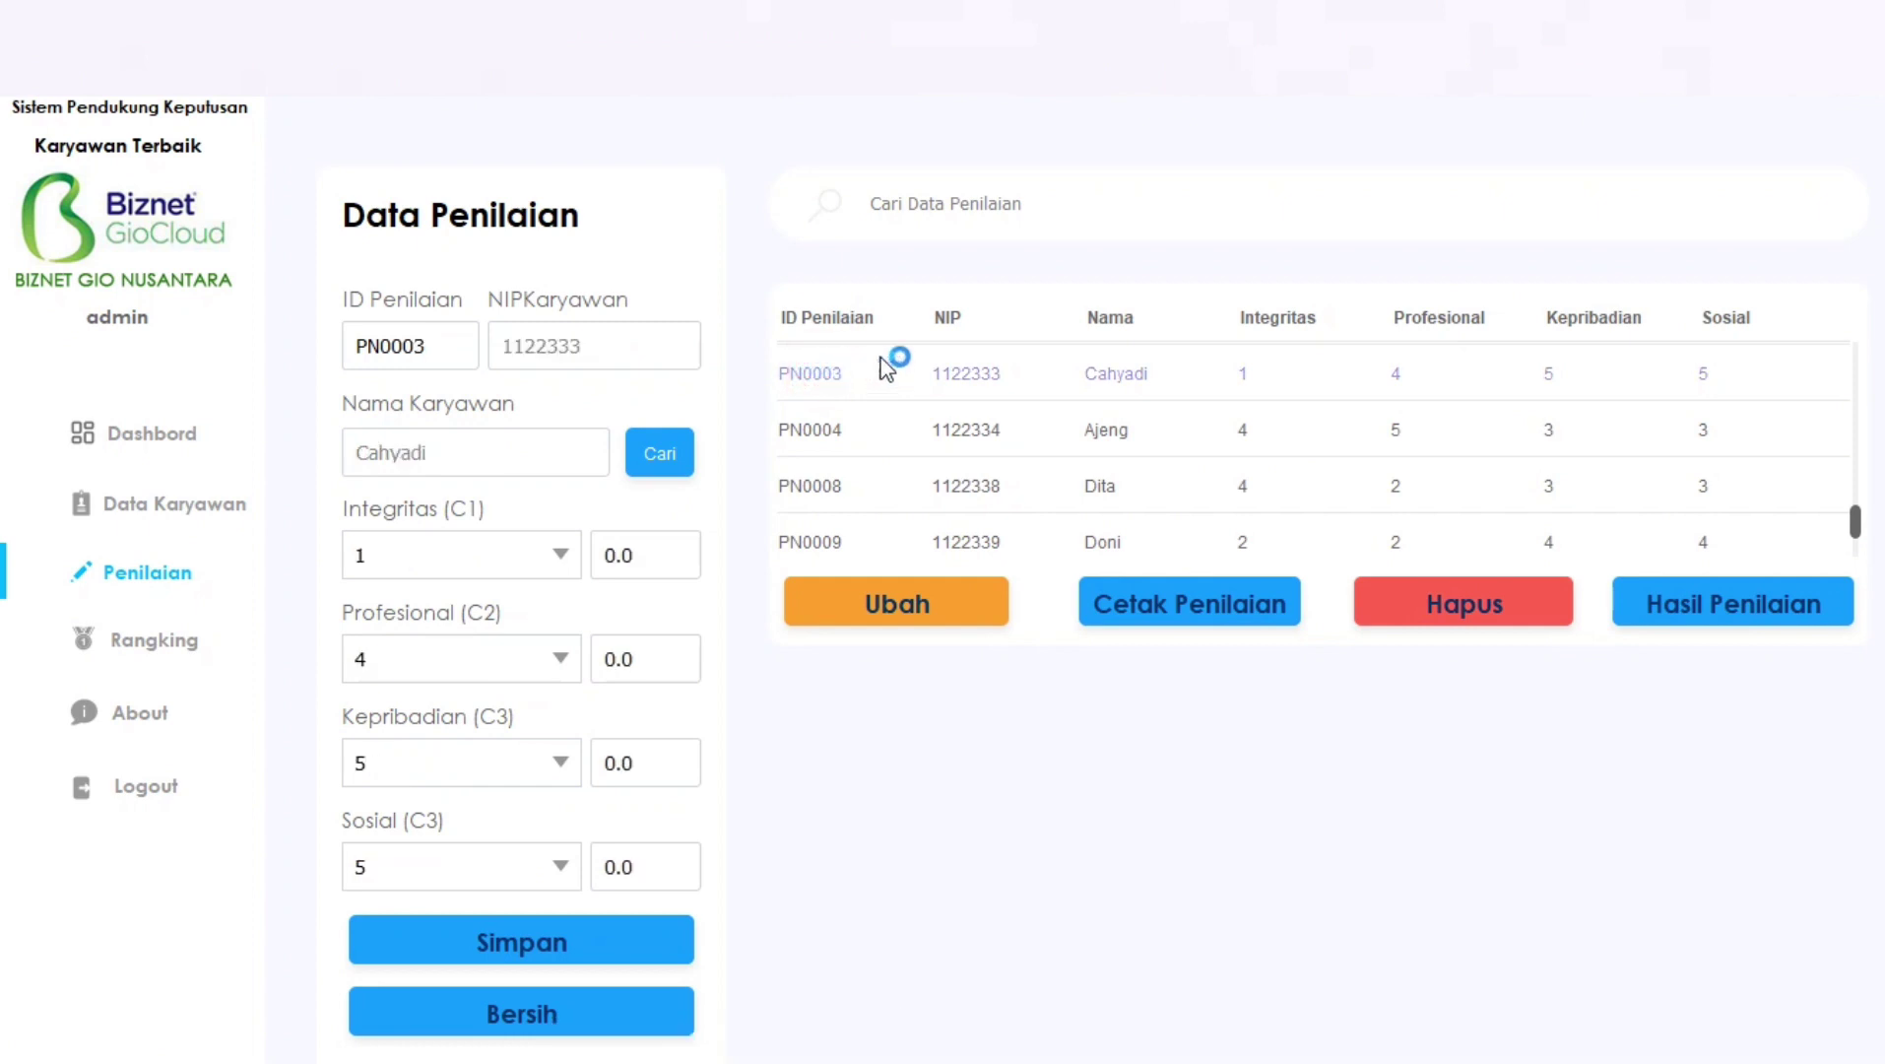
pyautogui.click(1459, 603)
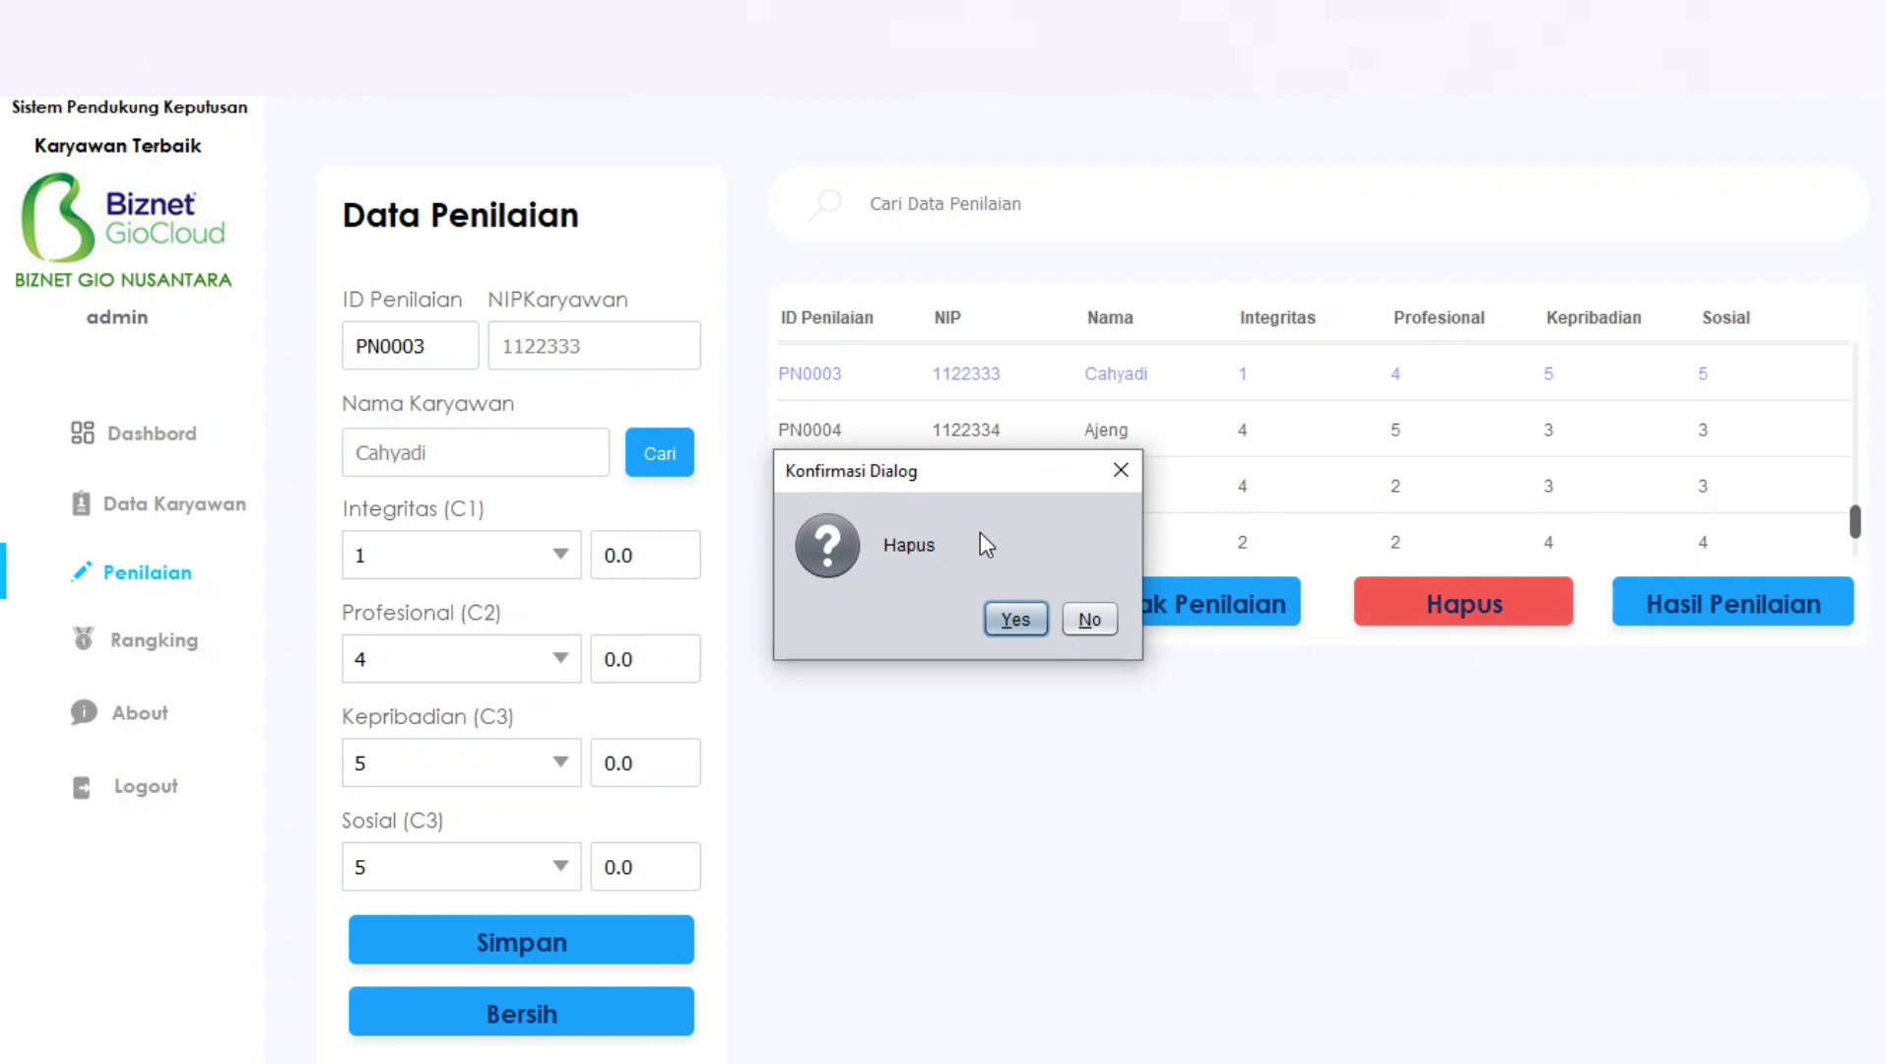
pyautogui.click(1016, 620)
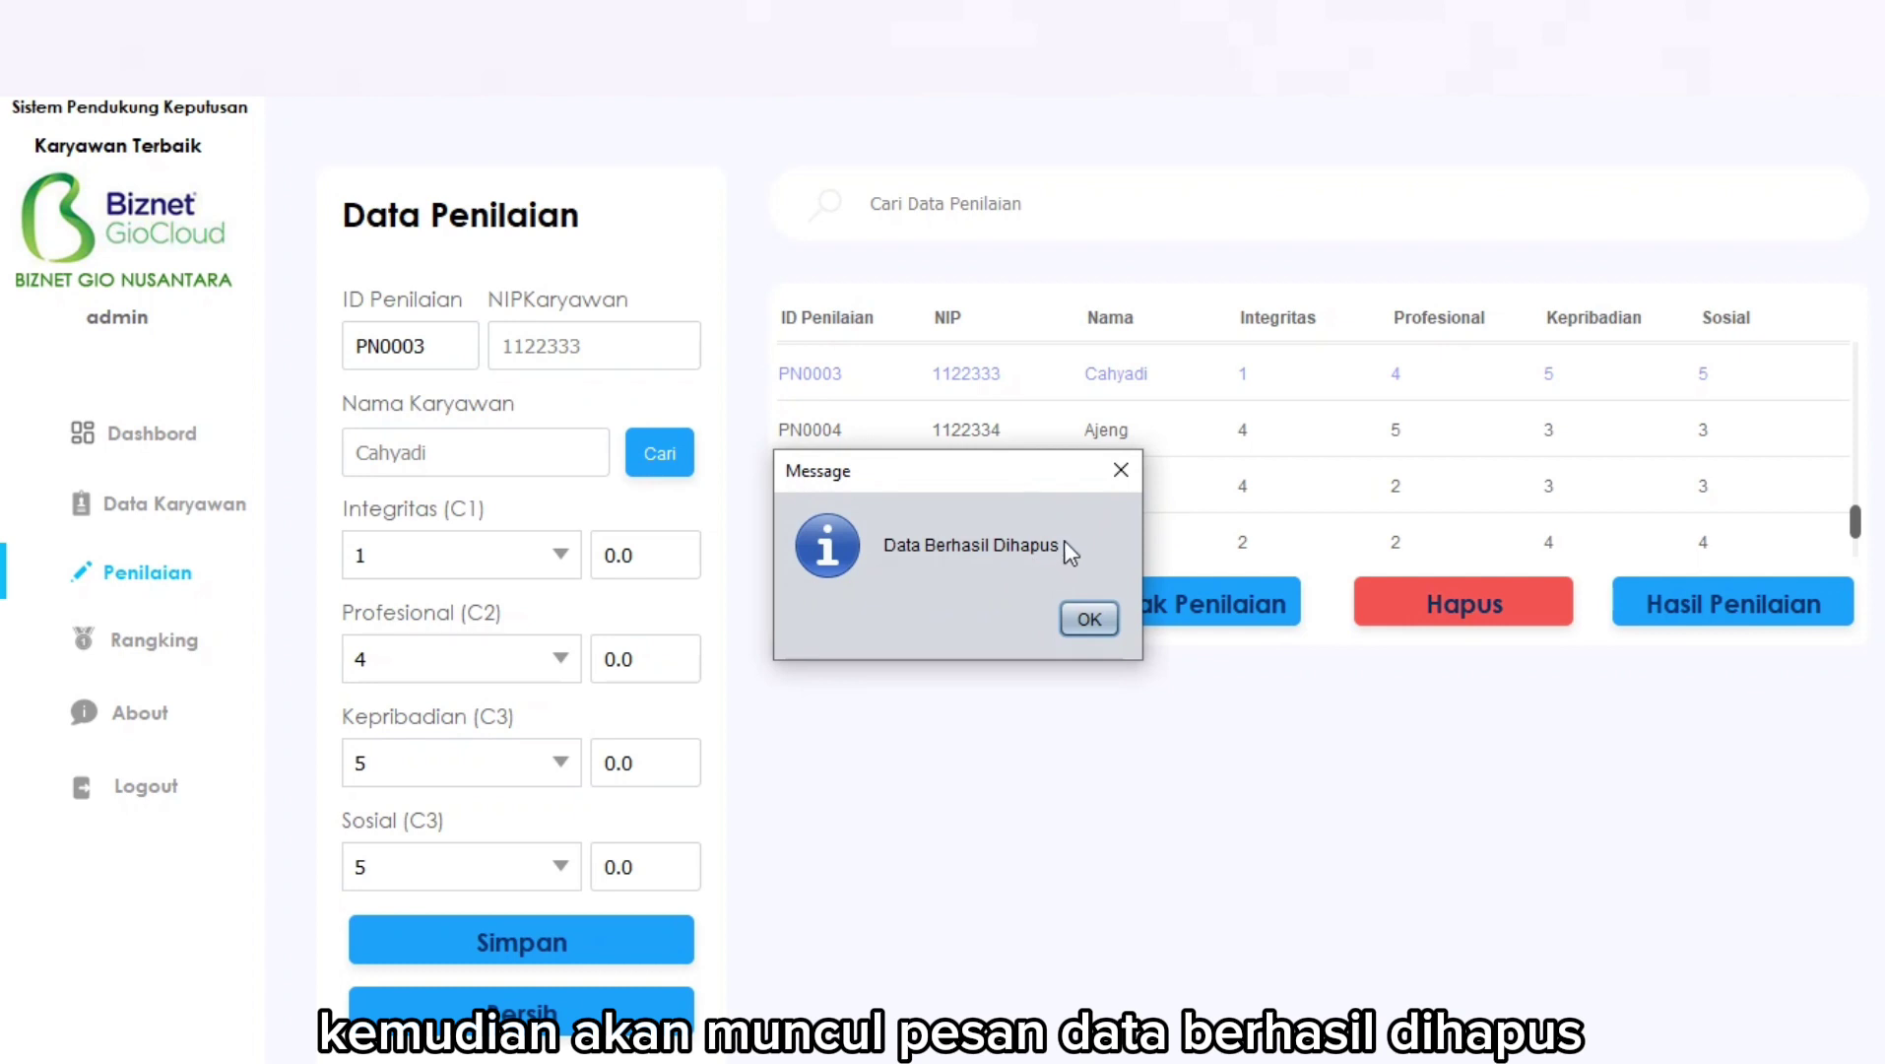
pyautogui.click(1090, 618)
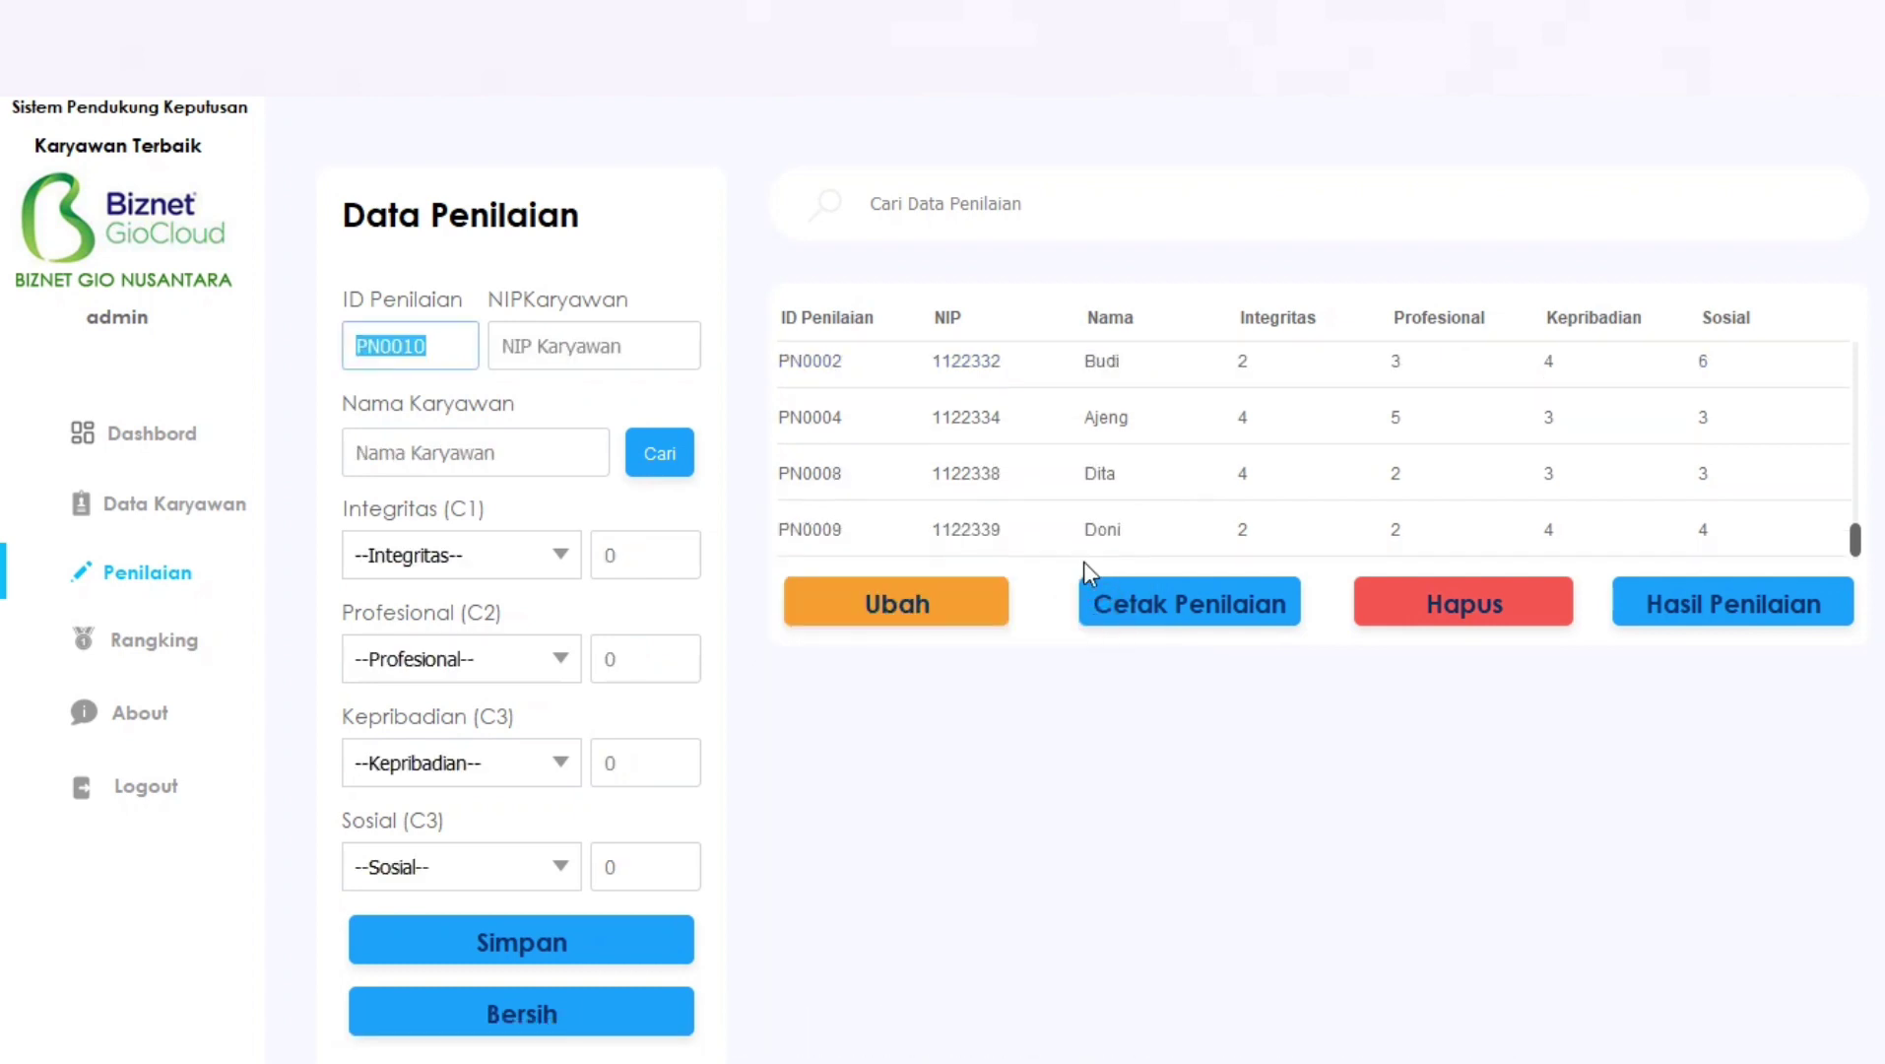
pyautogui.scroll(1, 1168, 384)
pyautogui.scroll(-2, 1186, 412)
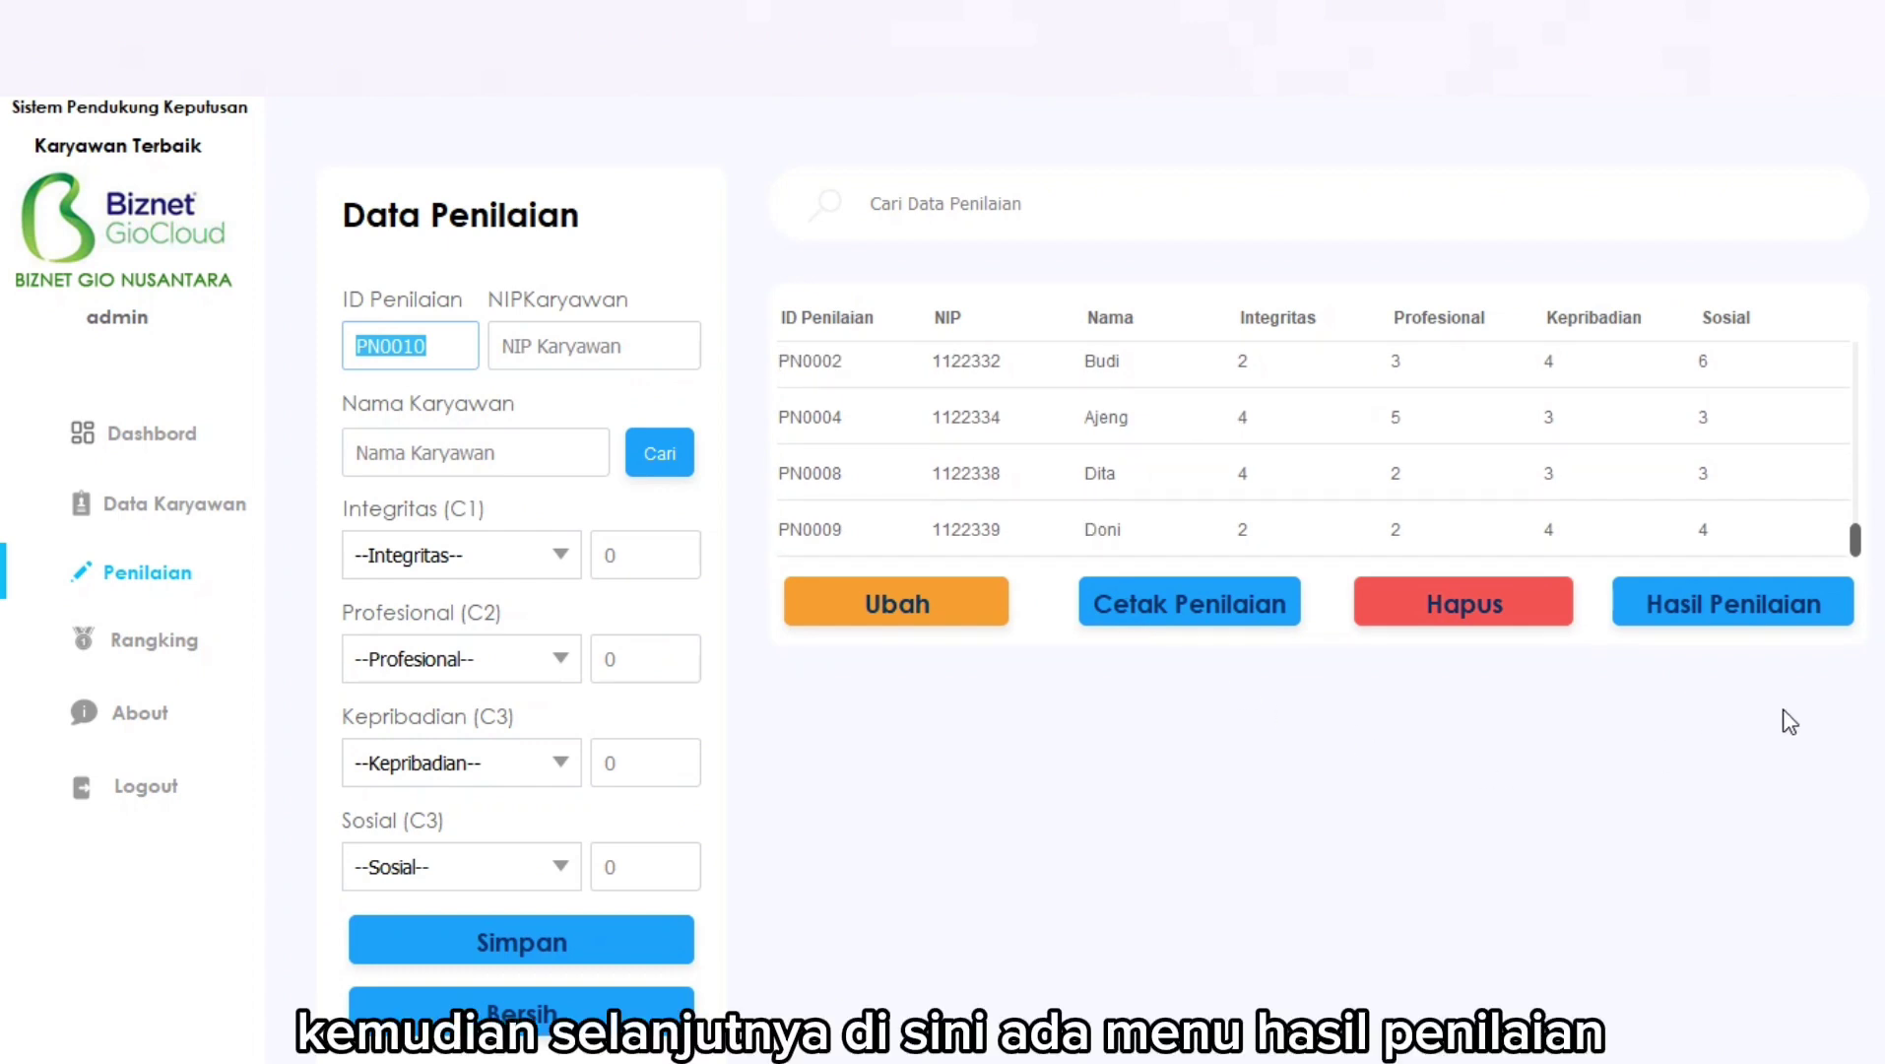
pyautogui.click(1736, 609)
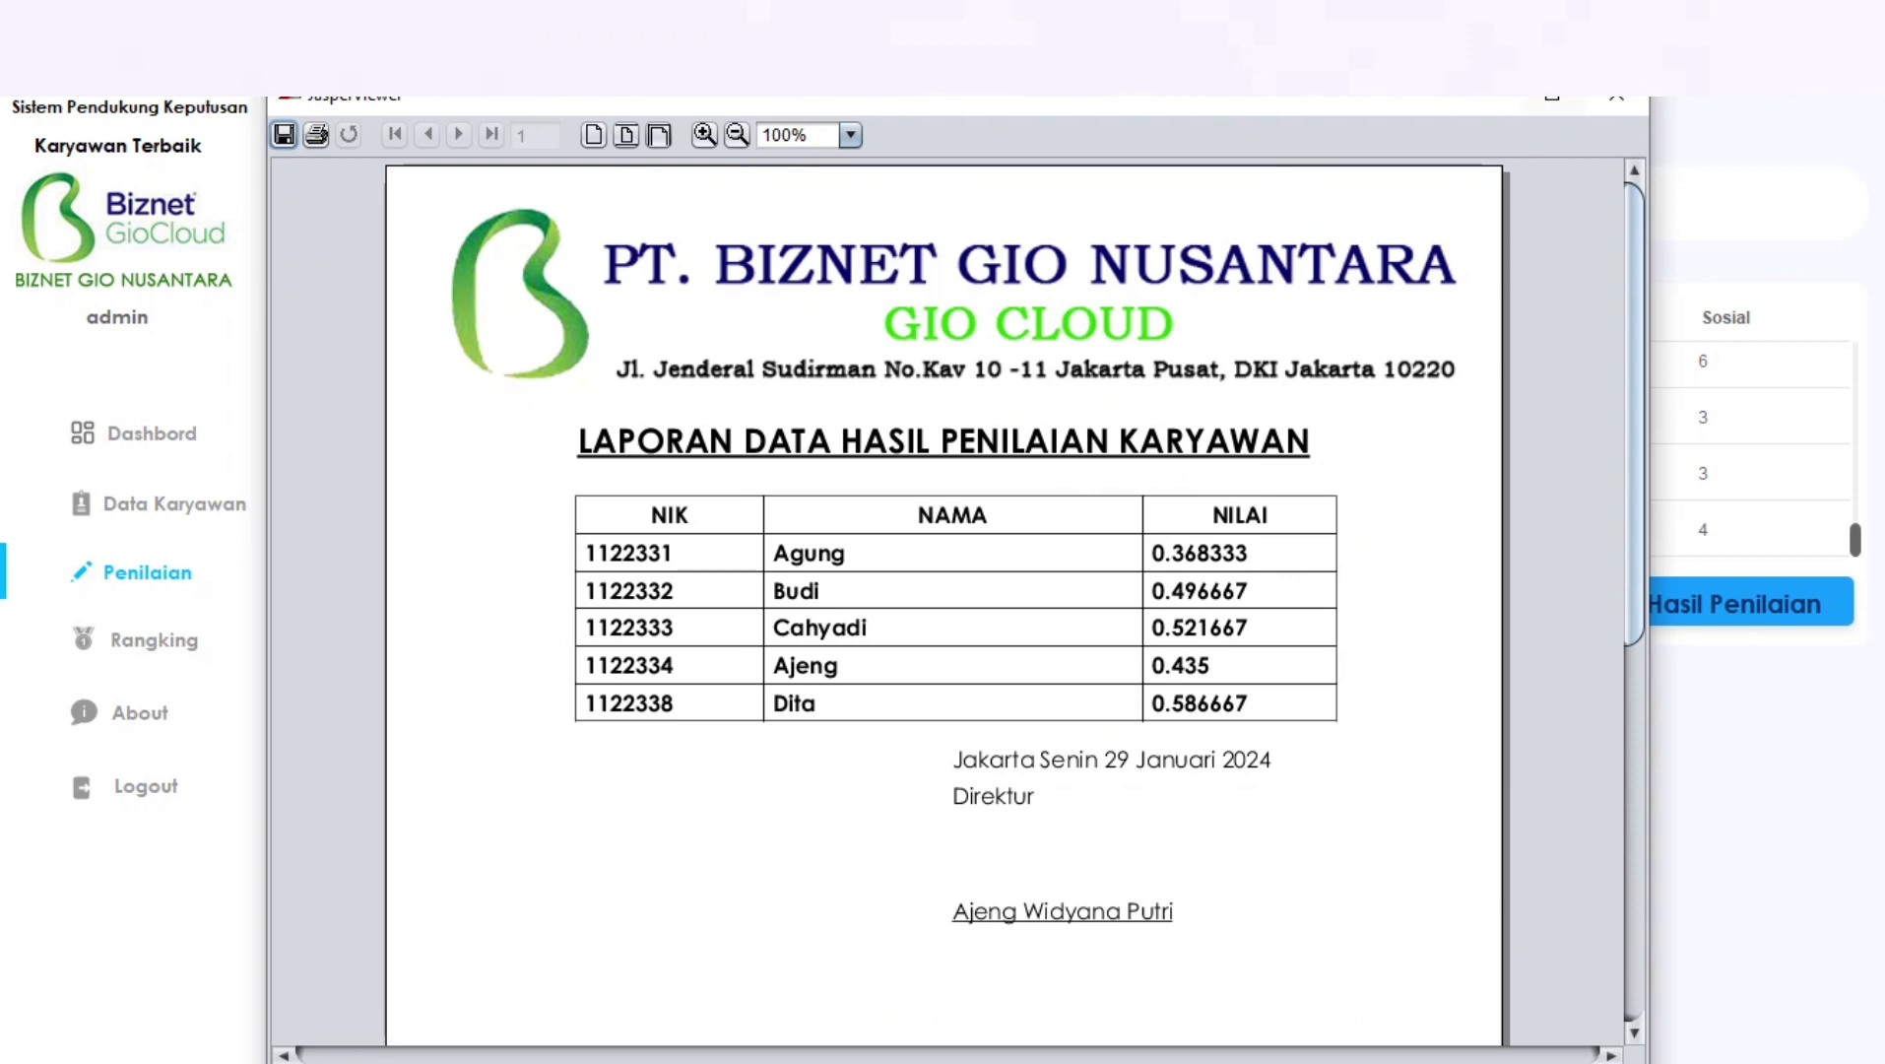
pyautogui.click(1627, 99)
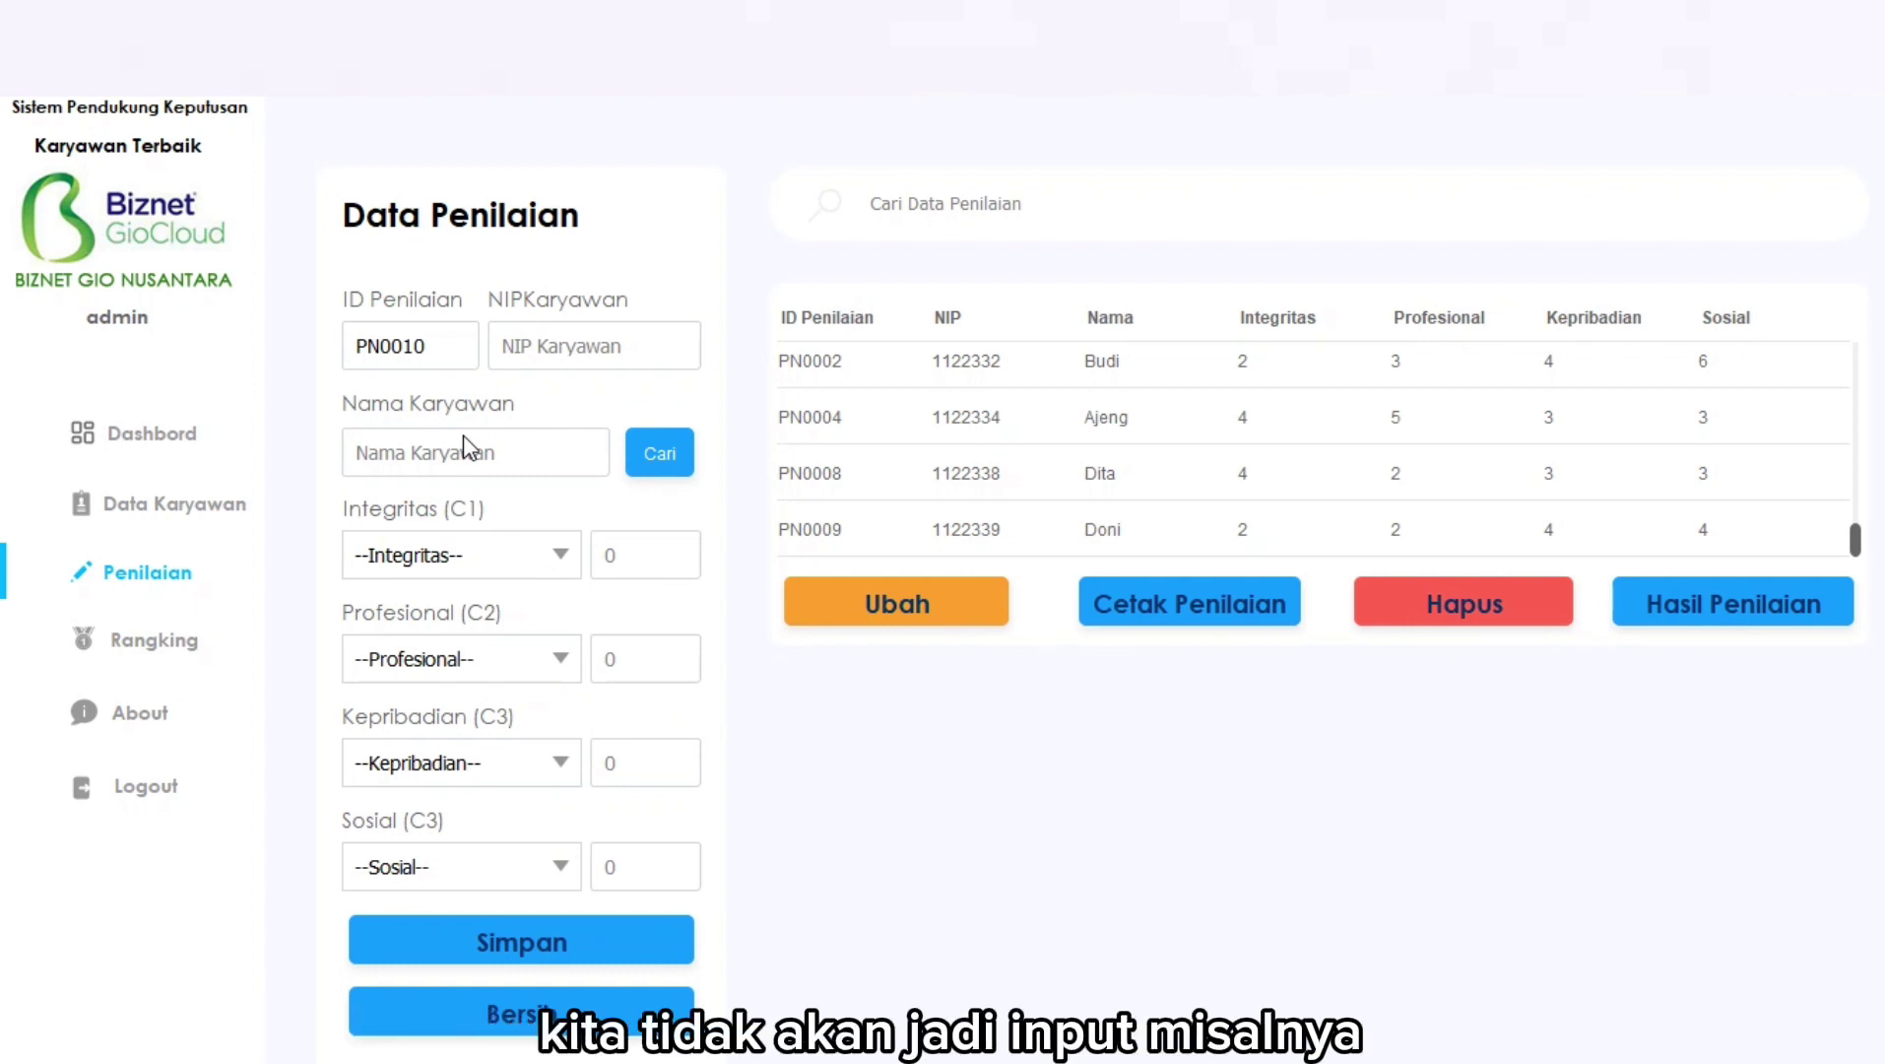
pyautogui.click(658, 461)
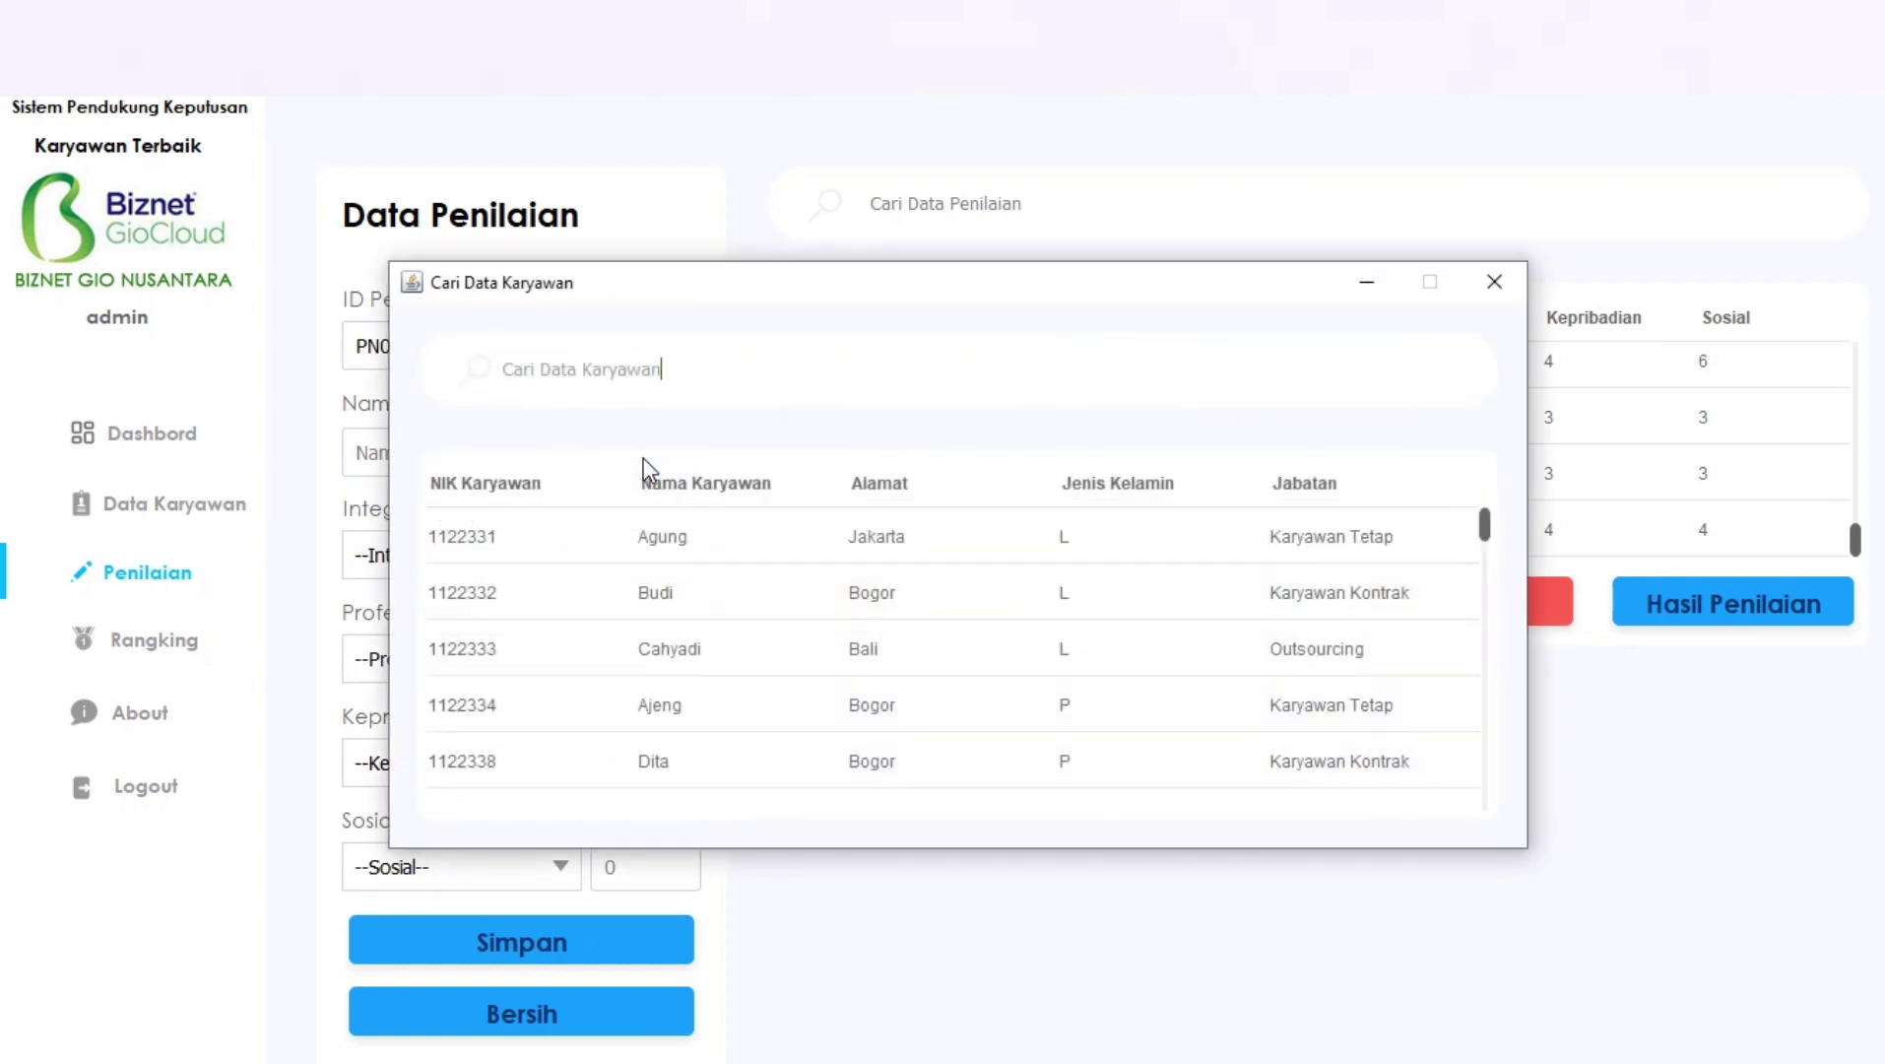
pyautogui.click(493, 539)
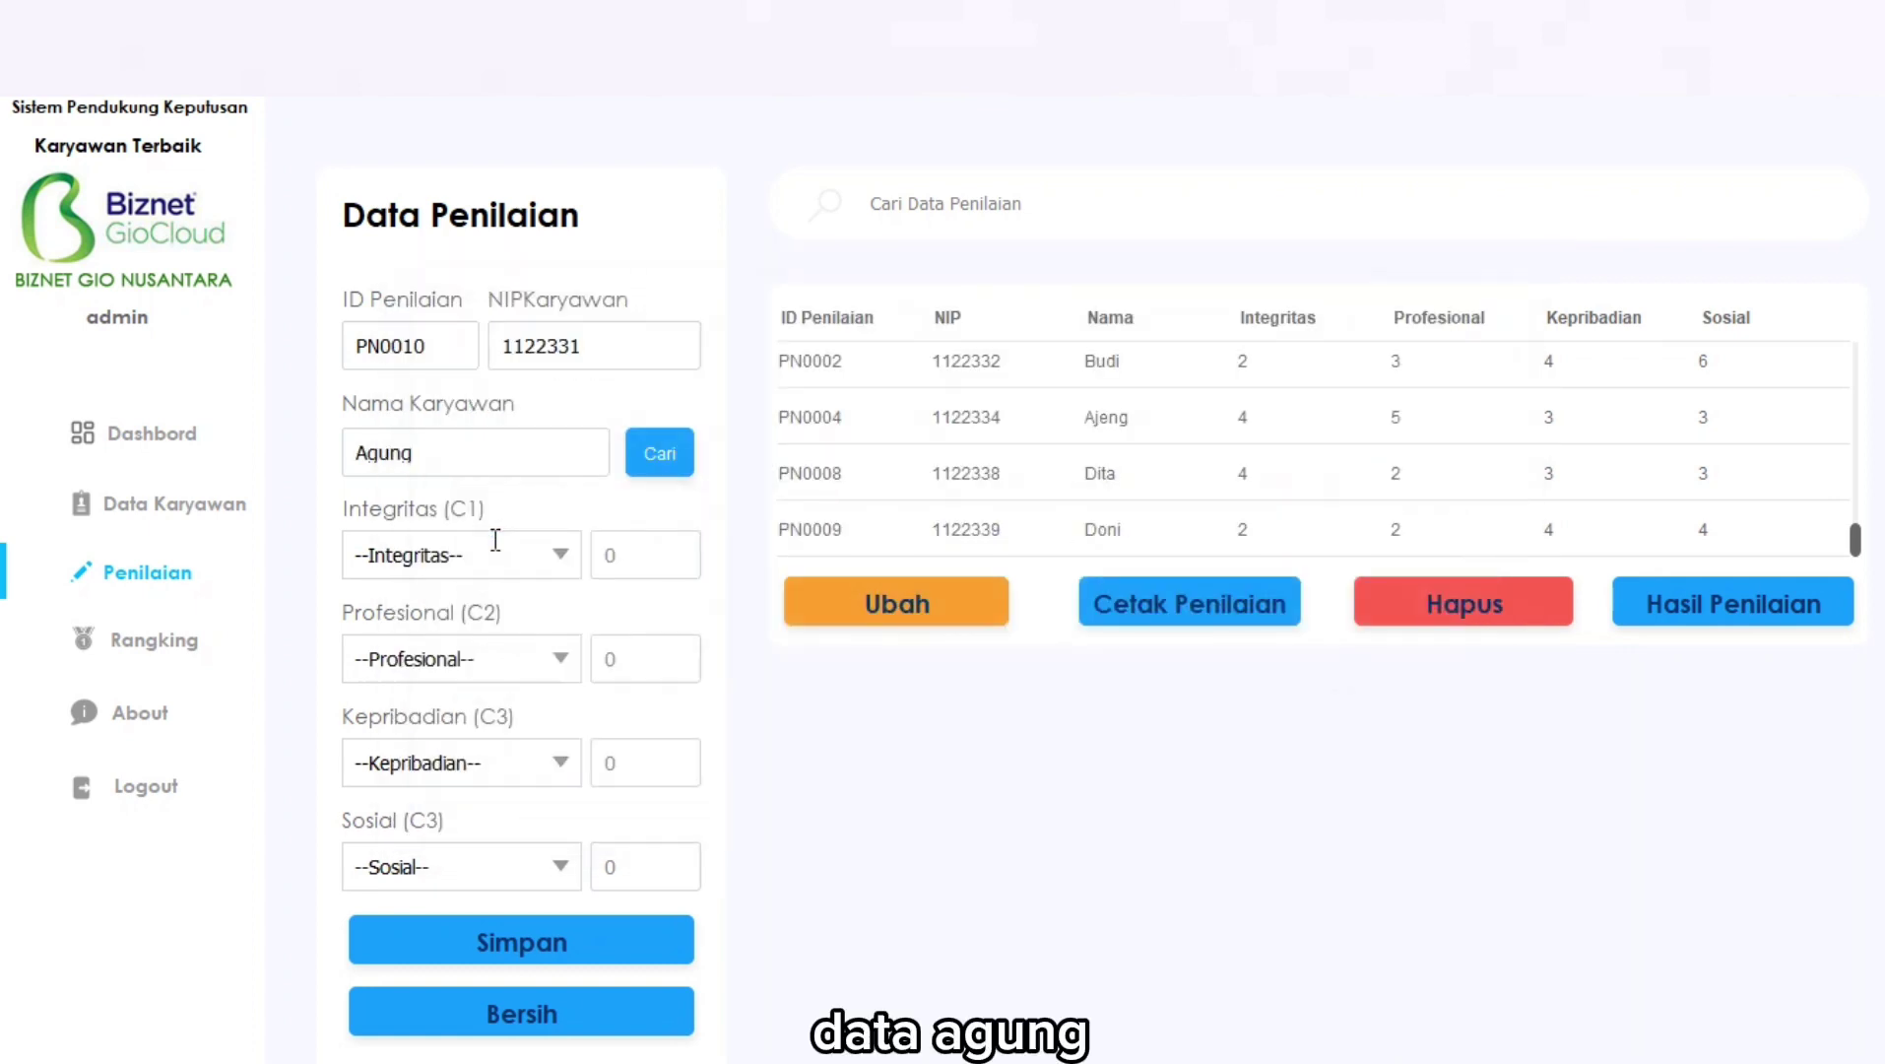
pyautogui.click(555, 558)
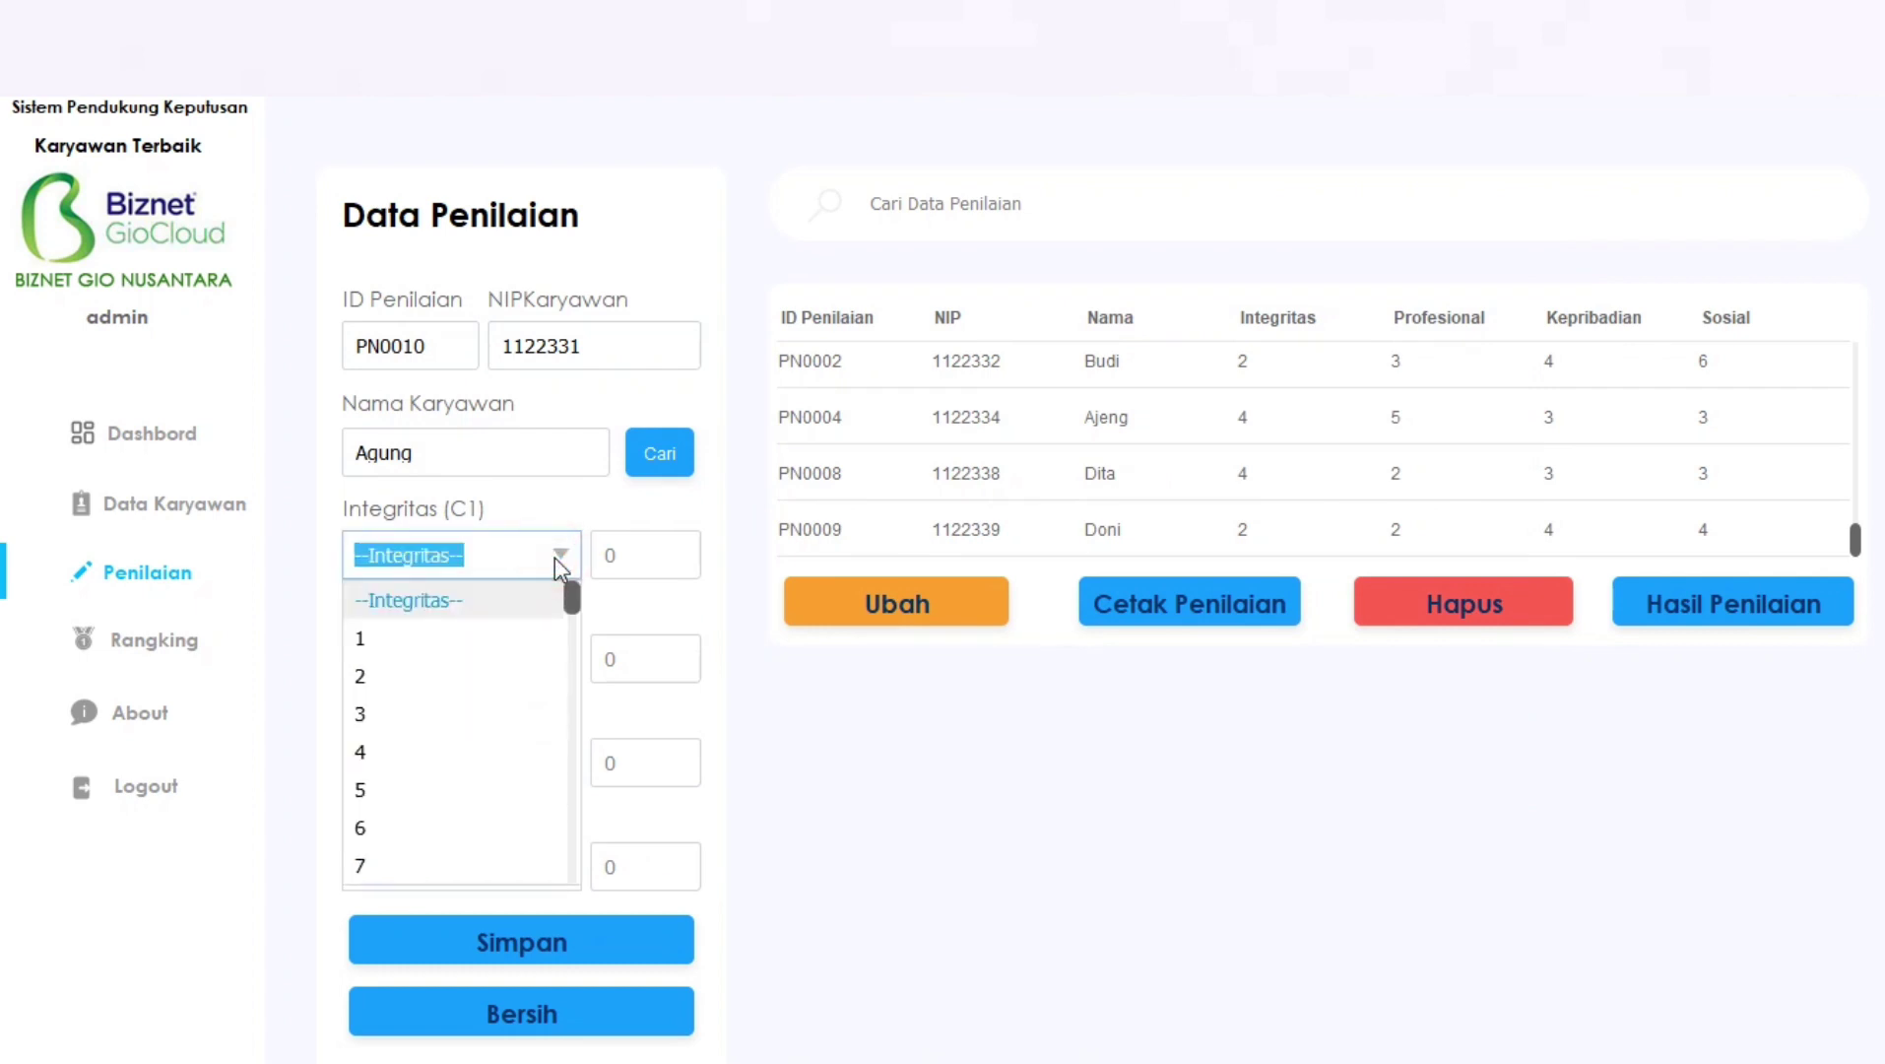
pyautogui.click(463, 672)
pyautogui.click(559, 657)
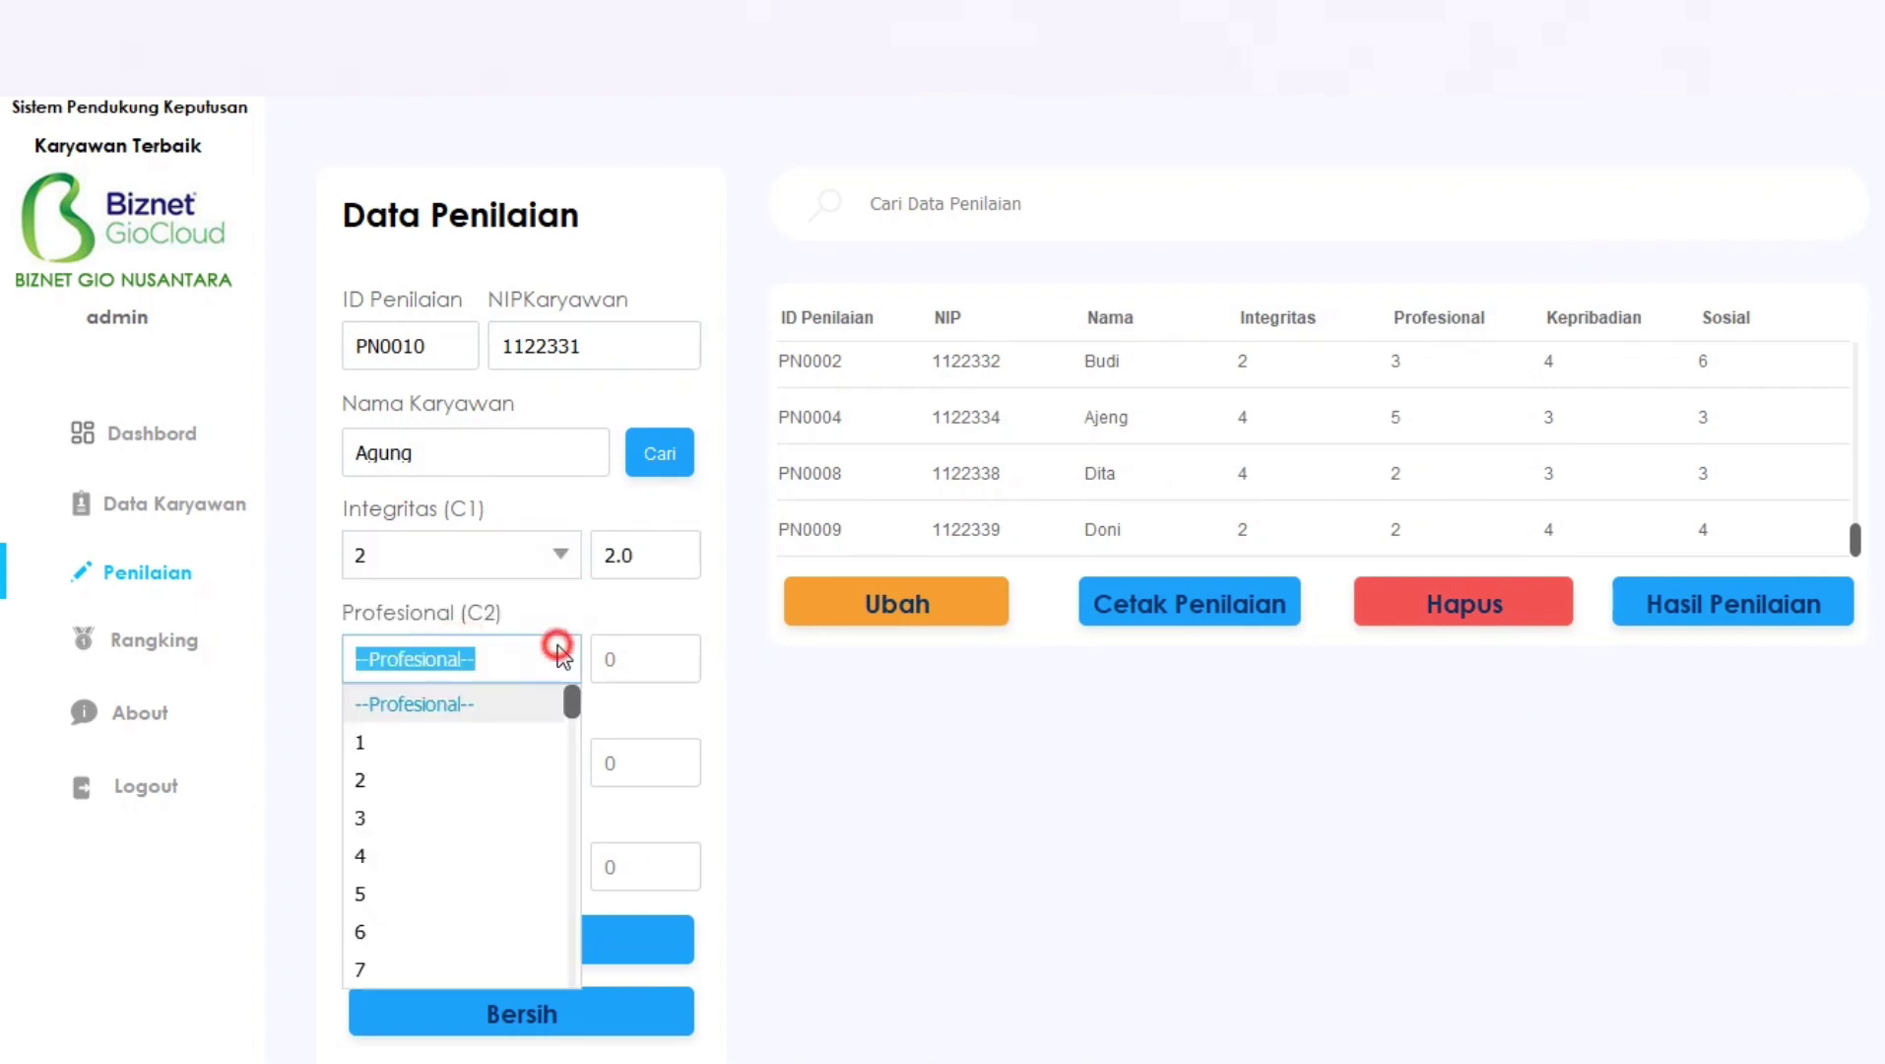
pyautogui.click(451, 806)
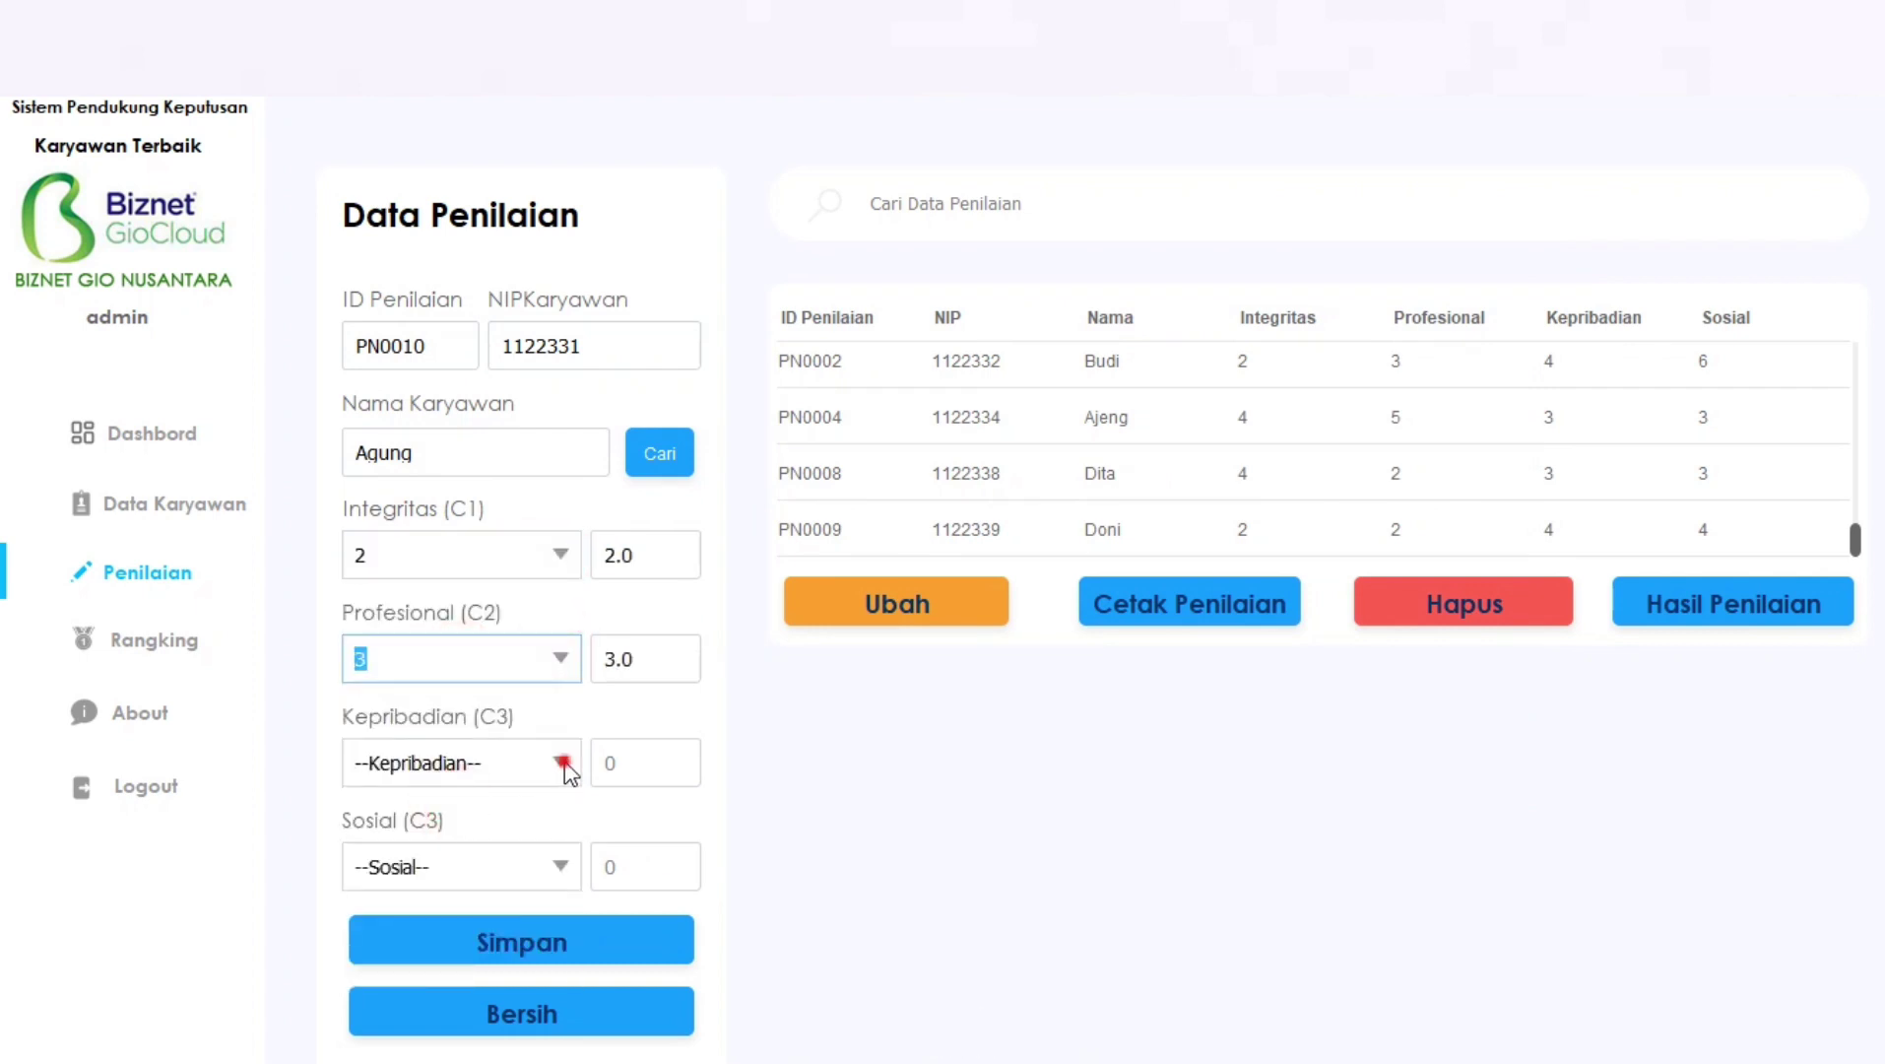
pyautogui.click(560, 763)
pyautogui.click(513, 640)
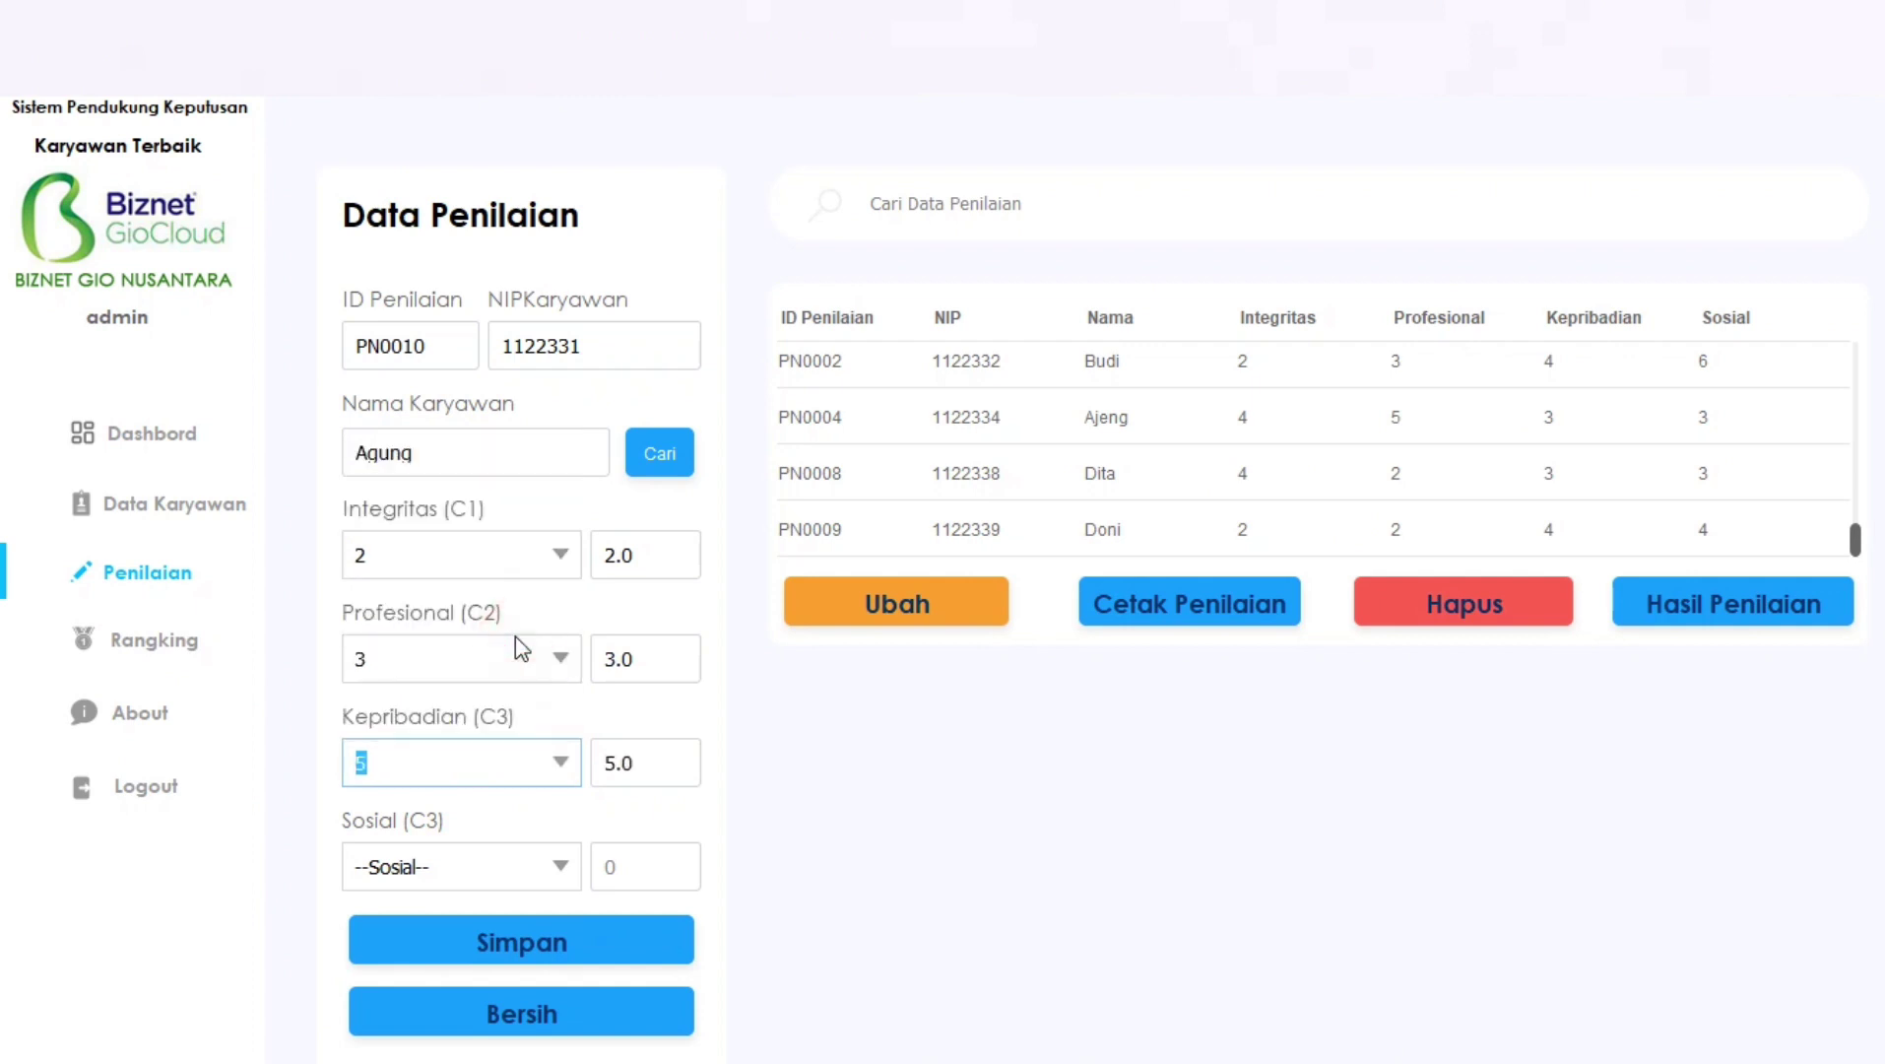
pyautogui.click(560, 865)
pyautogui.click(489, 684)
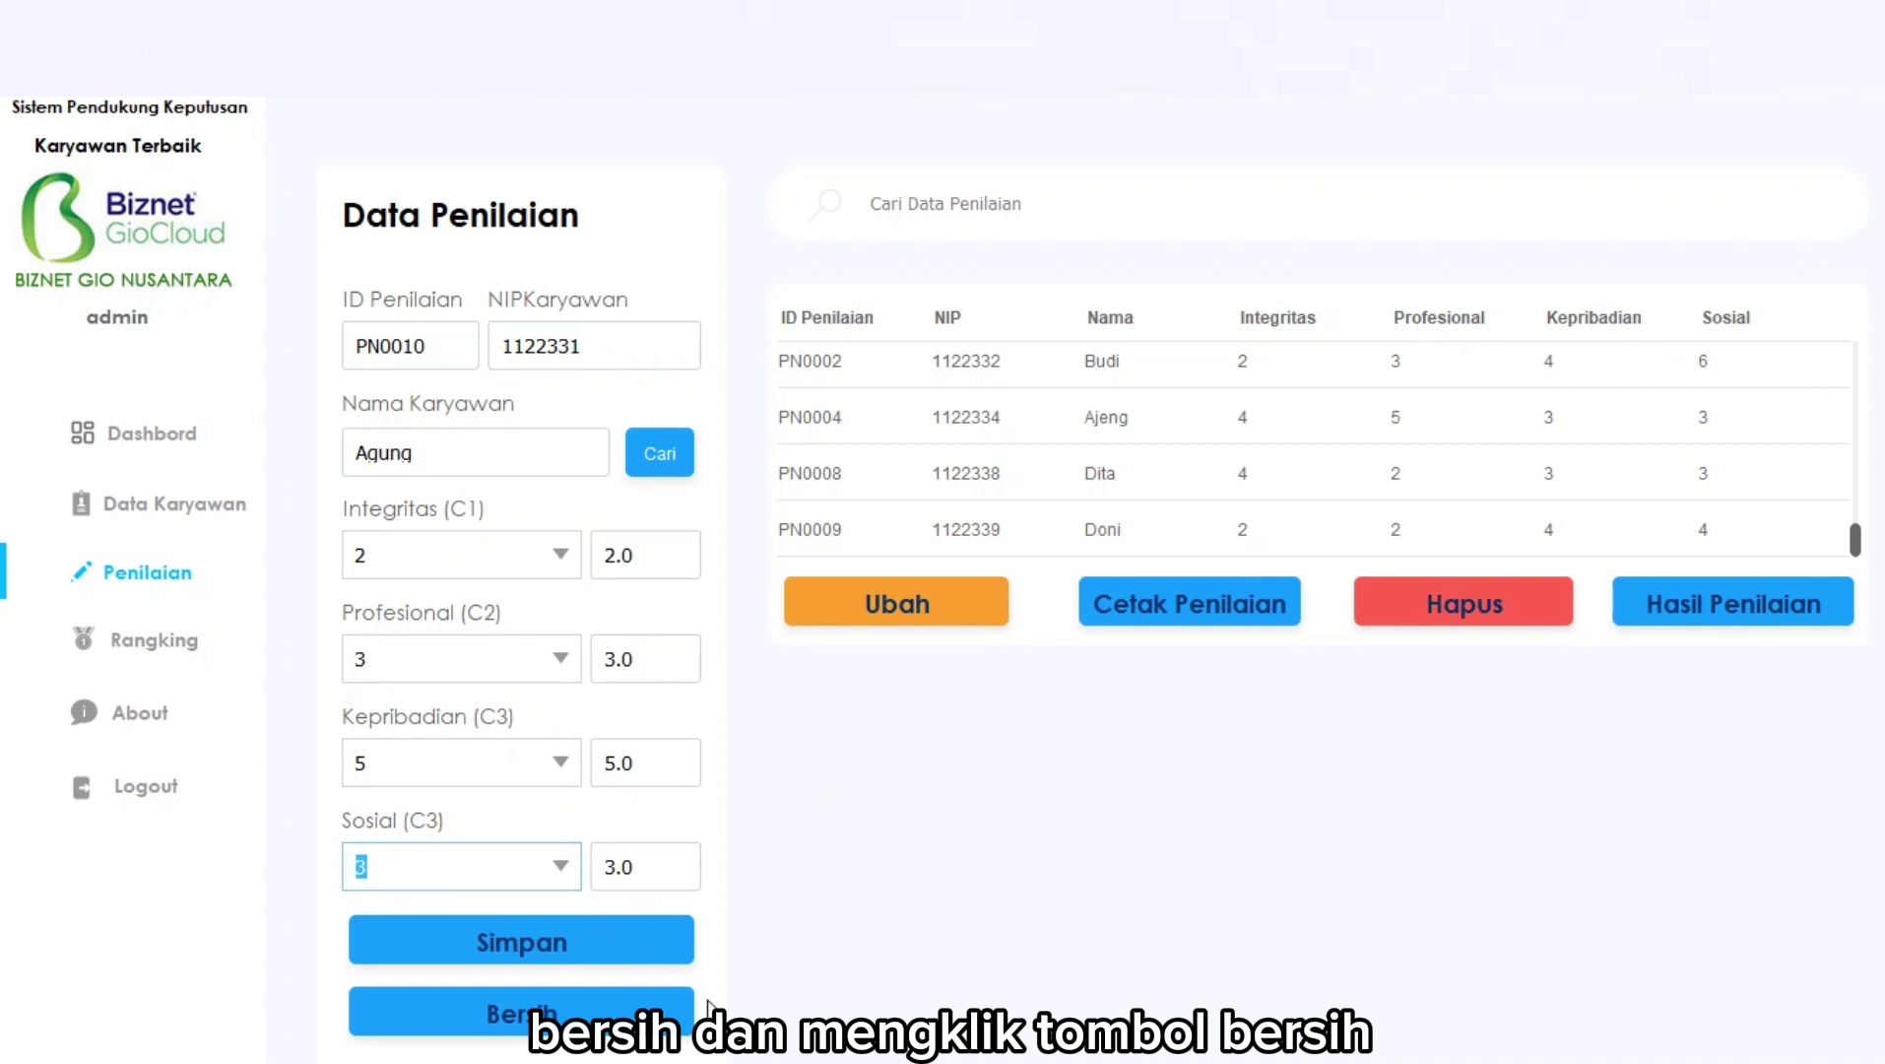
pyautogui.click(519, 1015)
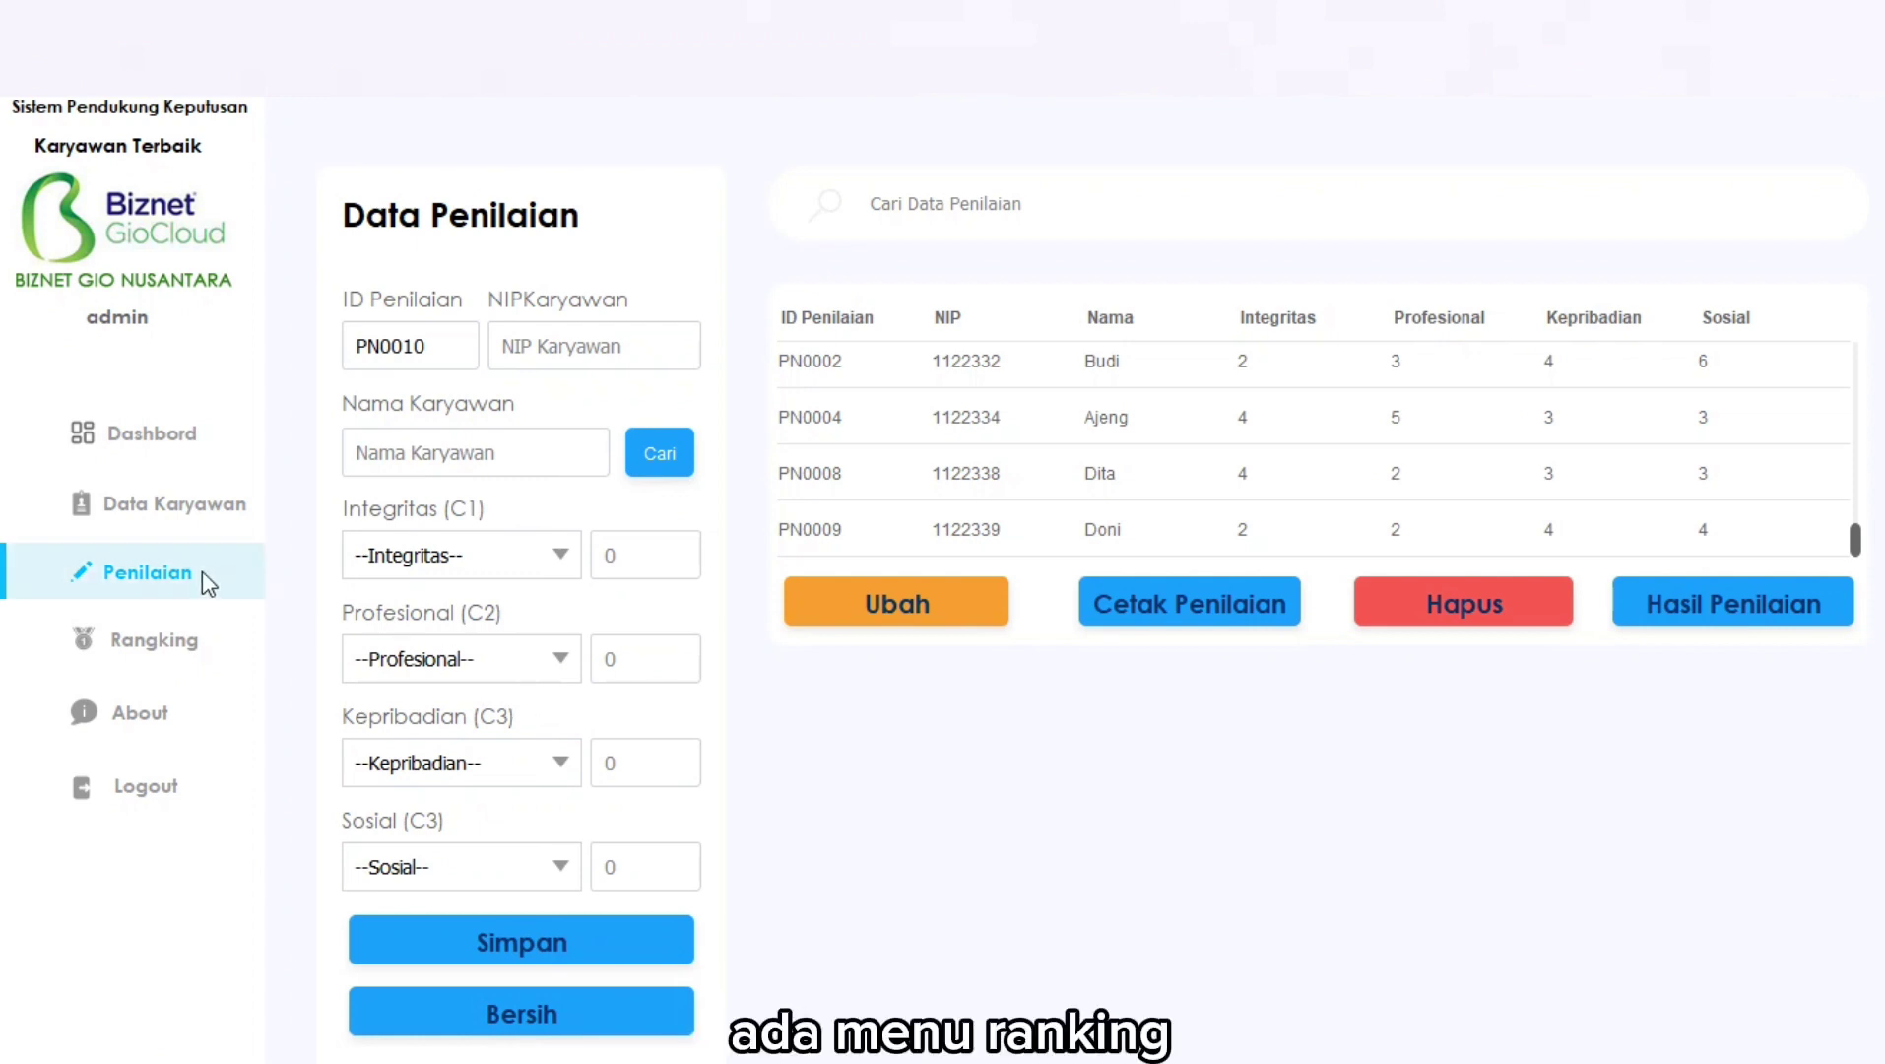
pyautogui.click(159, 640)
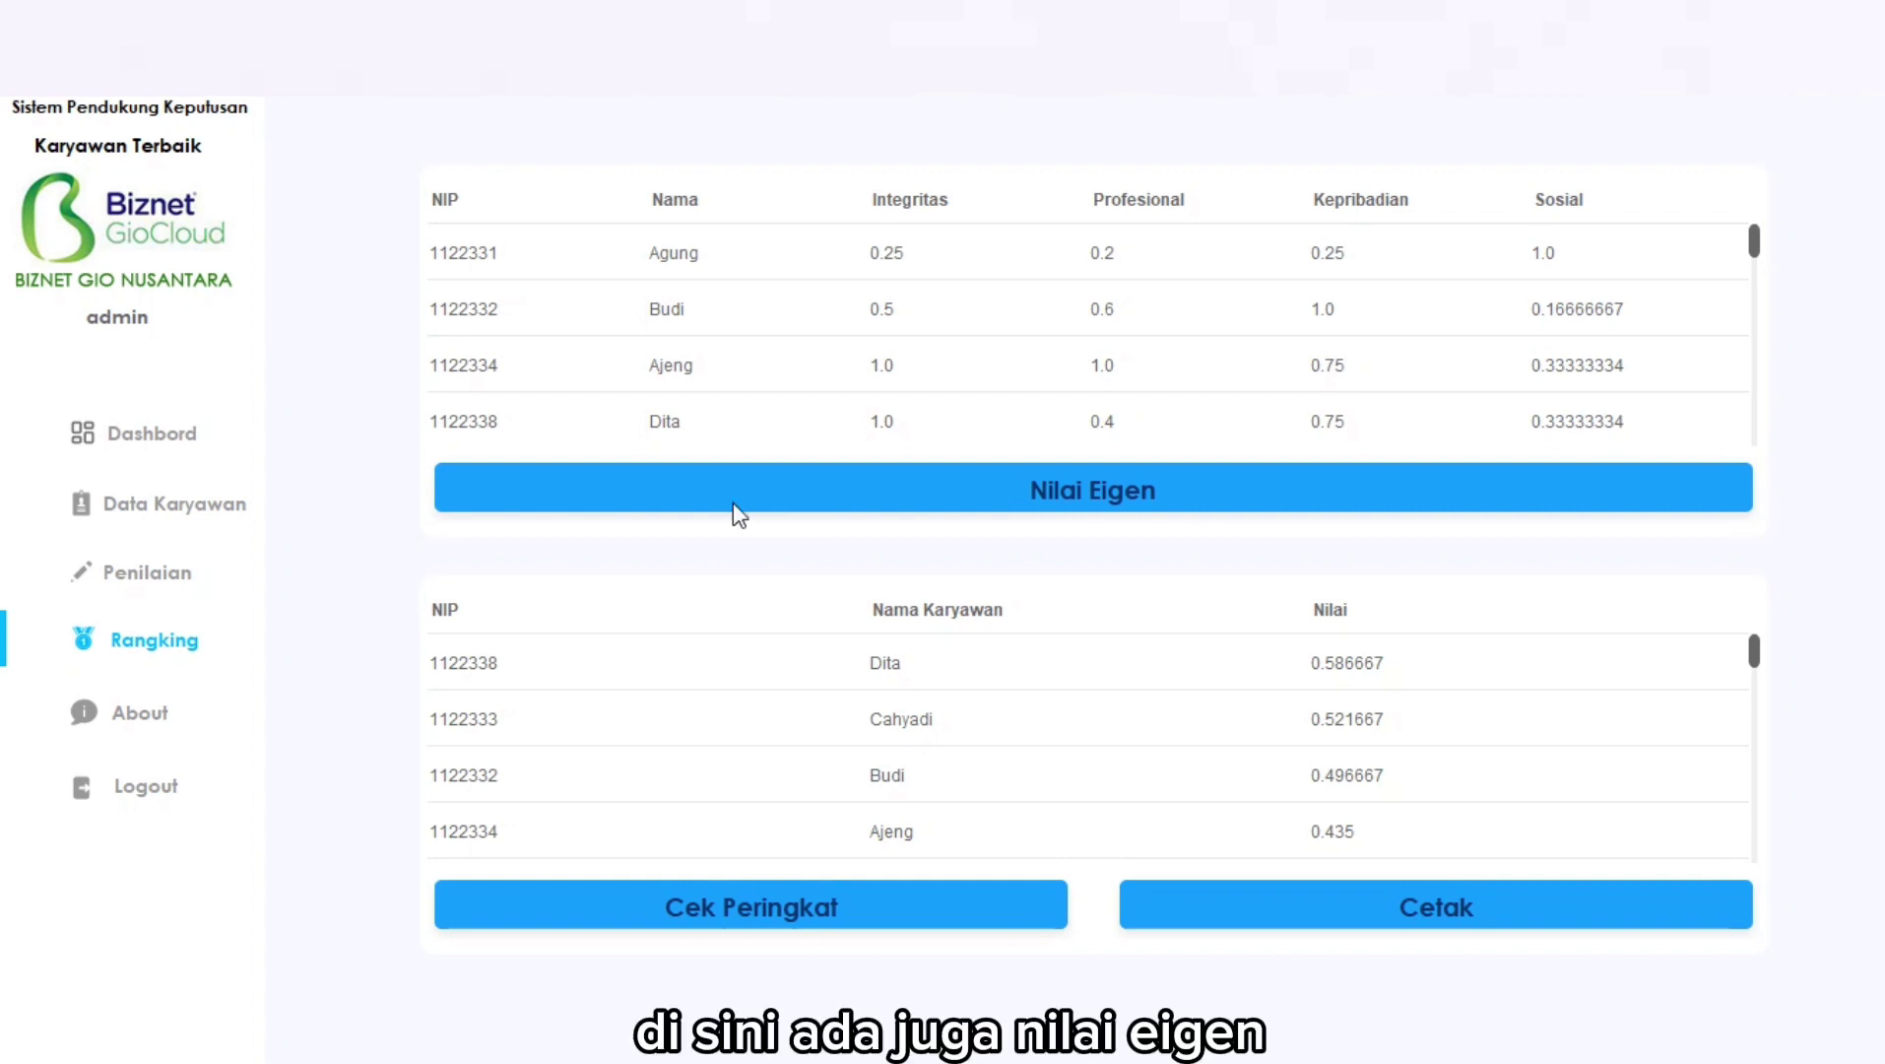
# Recompute eigen values and ranking (Ajeng first at 0.816667), then preview and close the ranking report.
pyautogui.click(1079, 482)
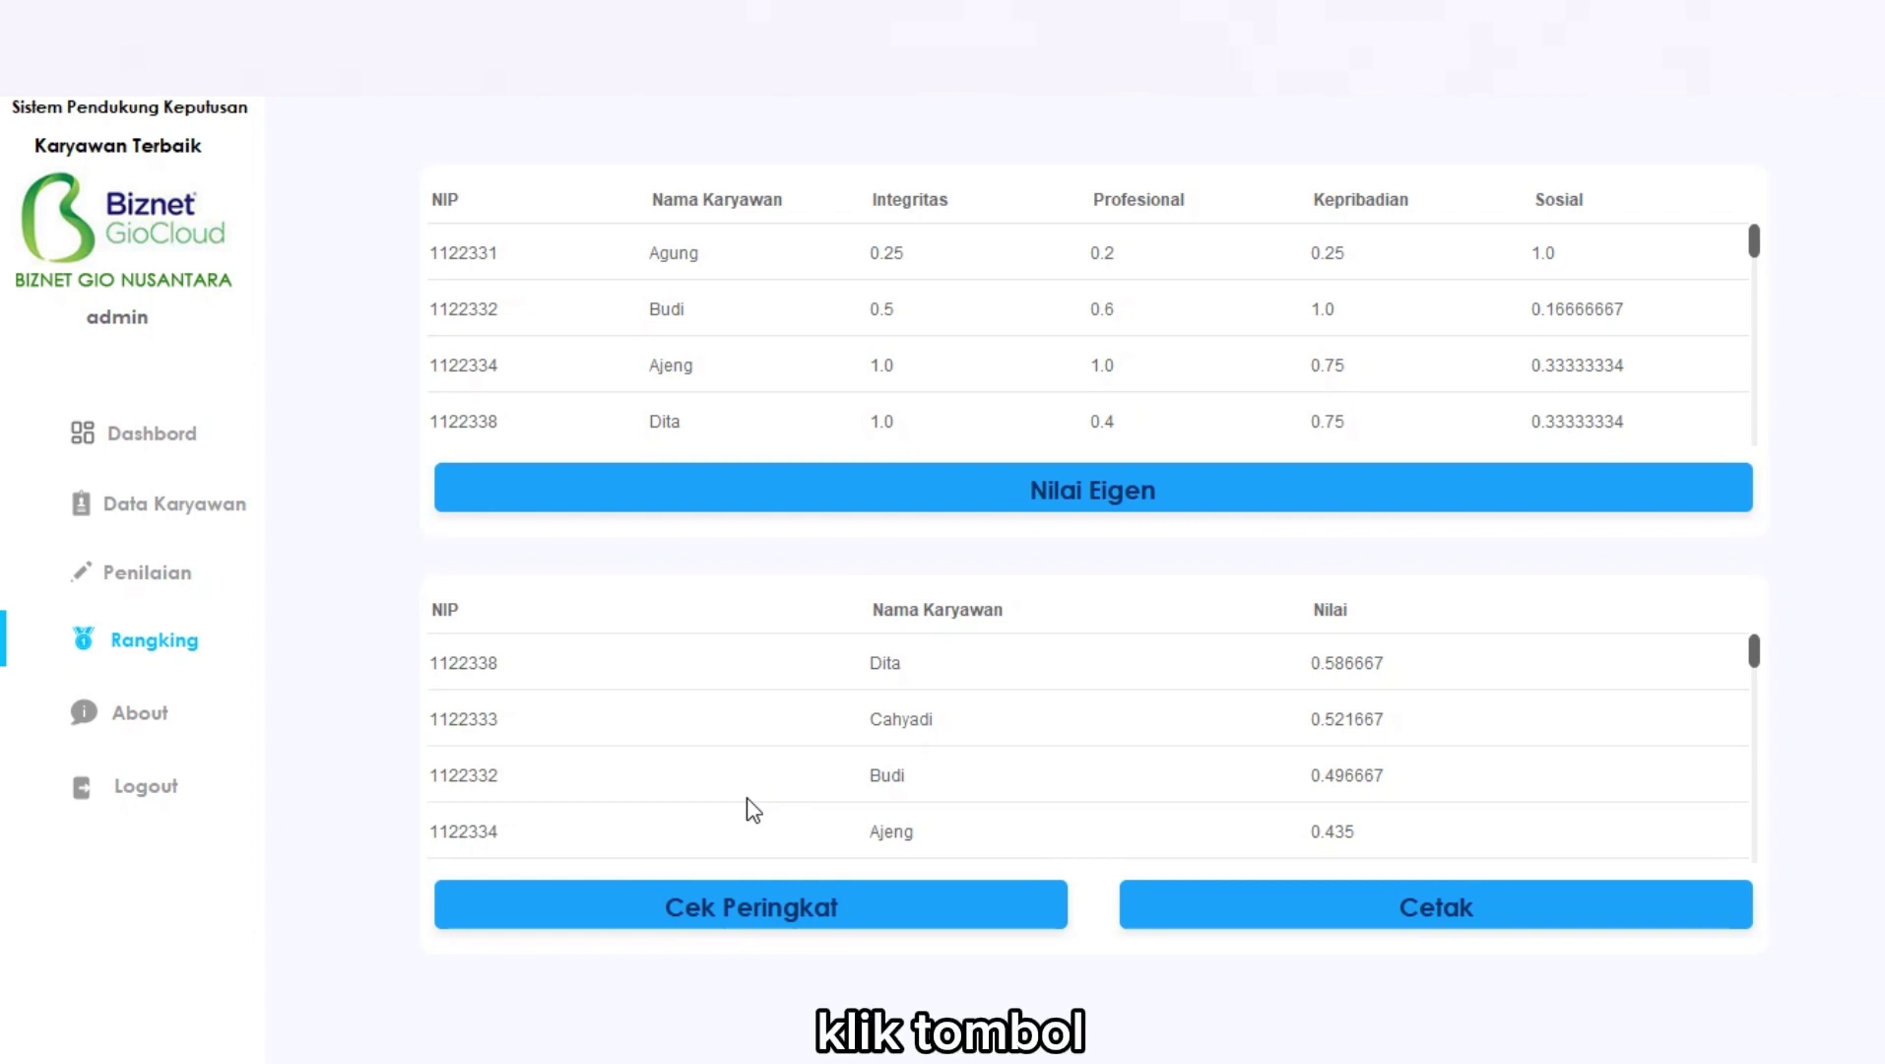
pyautogui.click(732, 924)
pyautogui.click(734, 928)
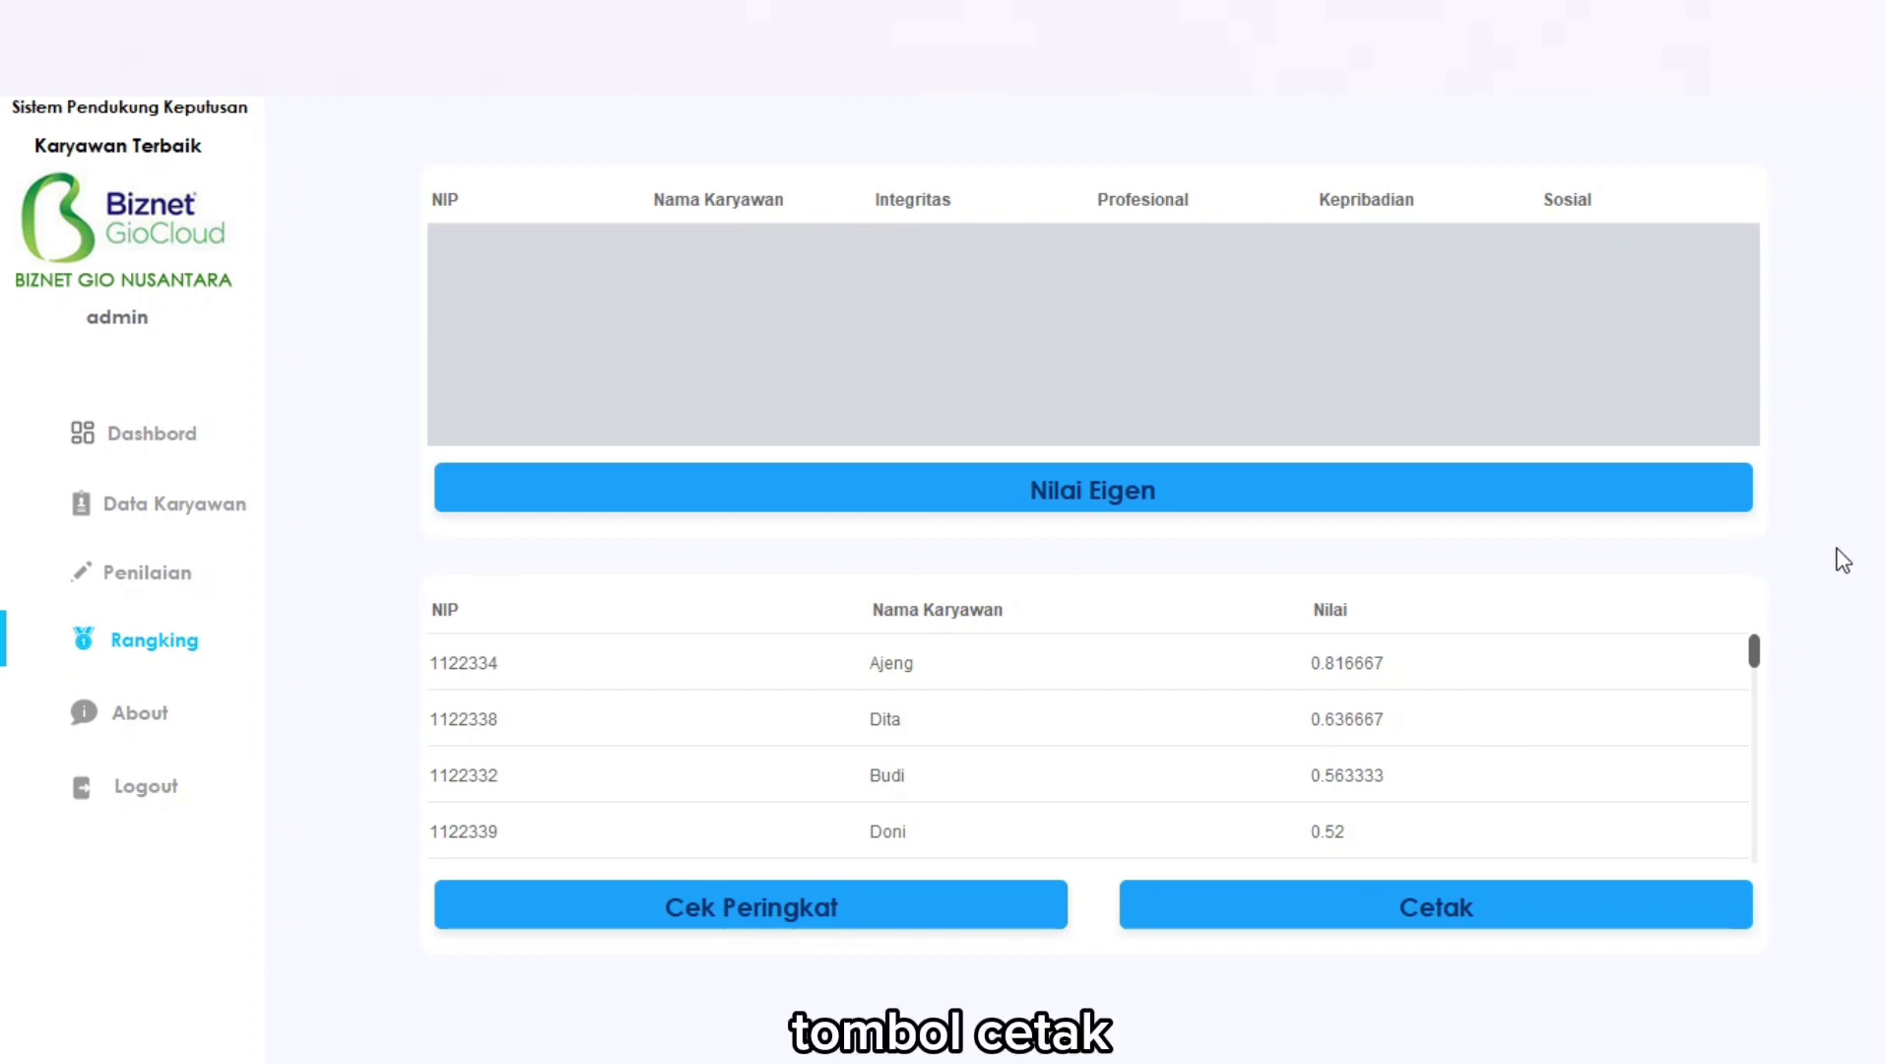
pyautogui.click(1493, 896)
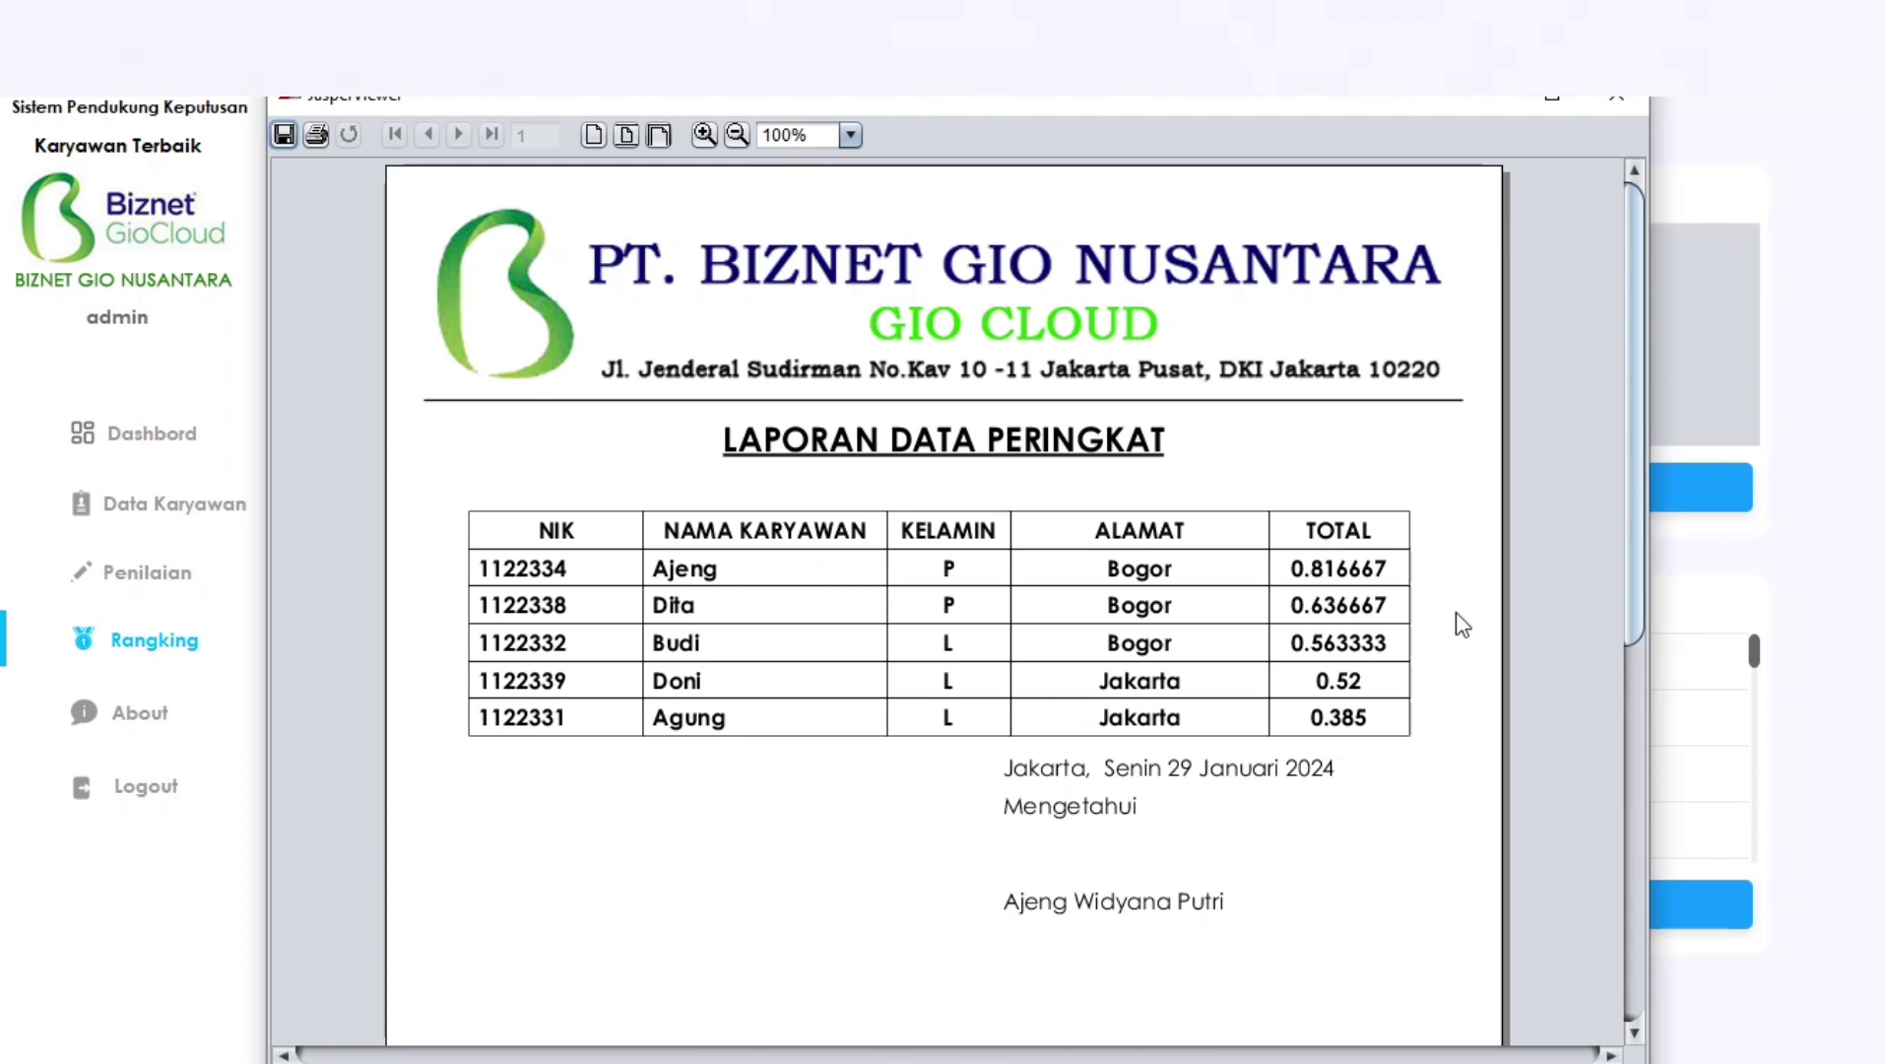
pyautogui.click(1620, 99)
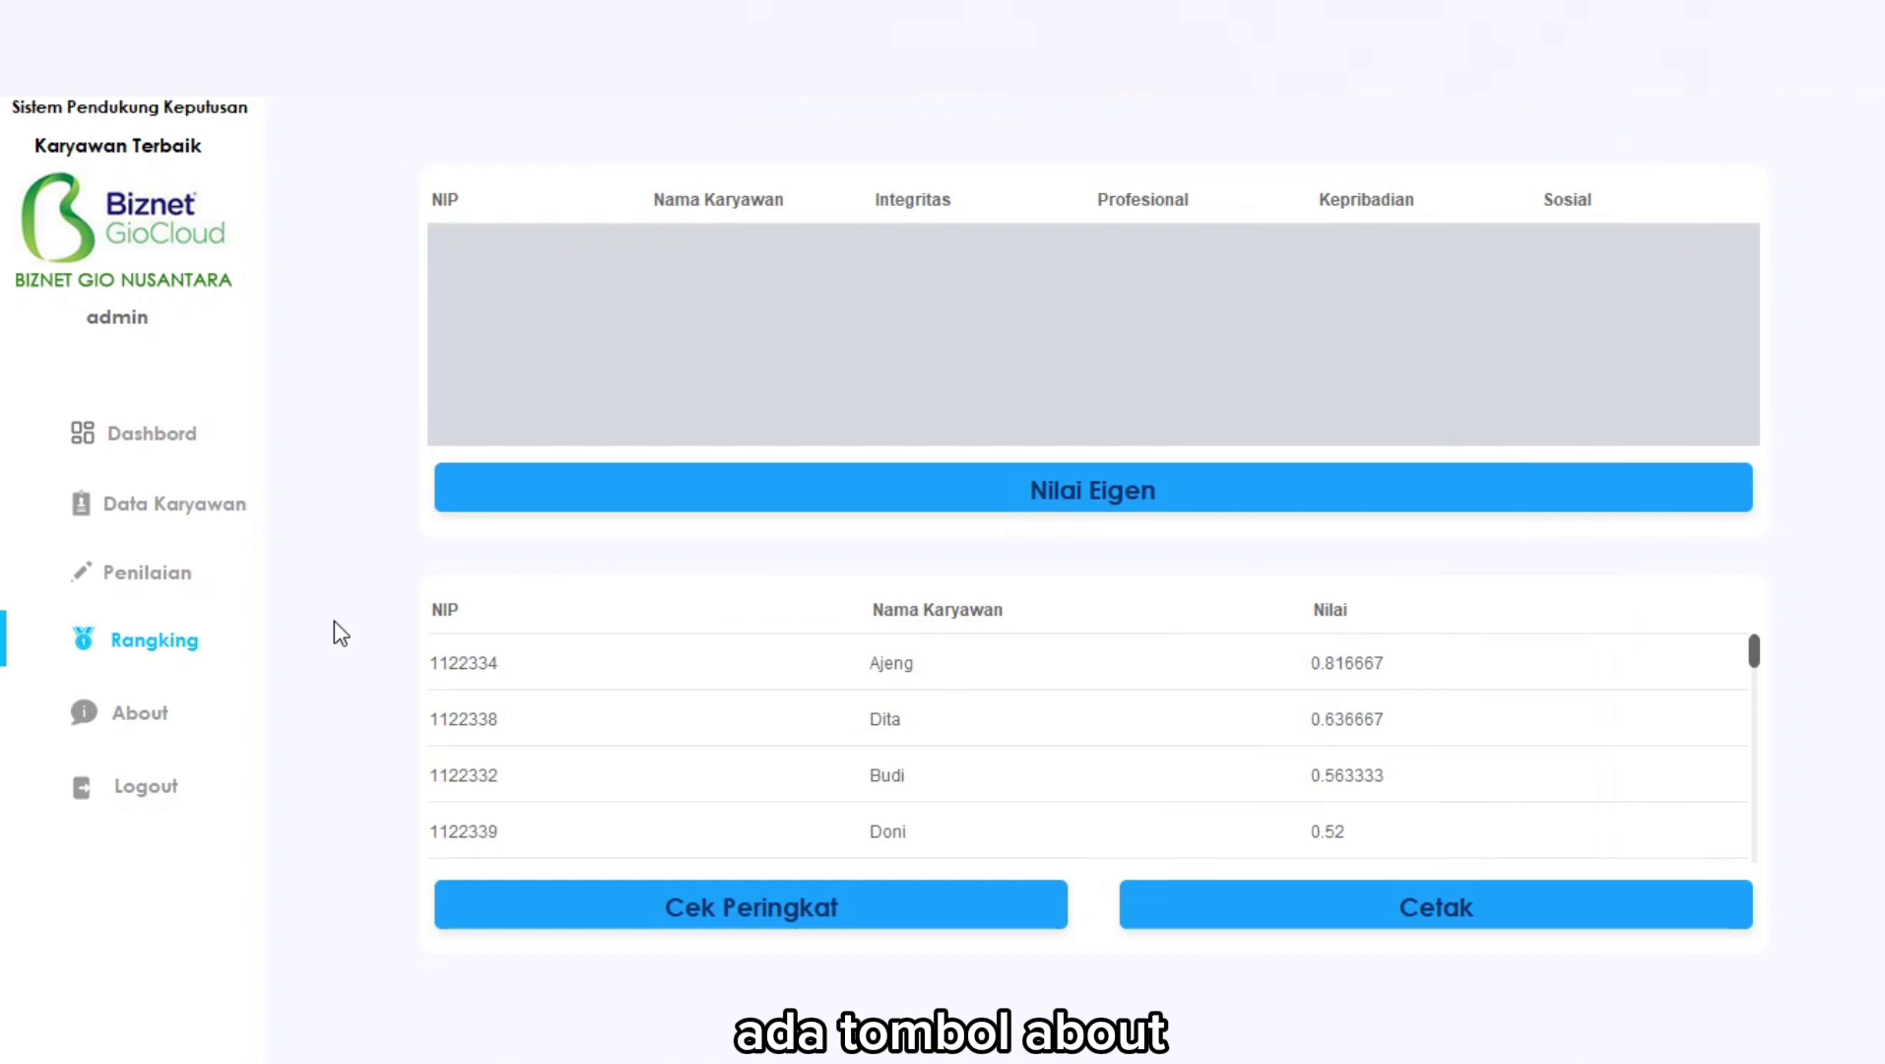
# Read through the About help text, then log out to the Login window.
pyautogui.click(160, 724)
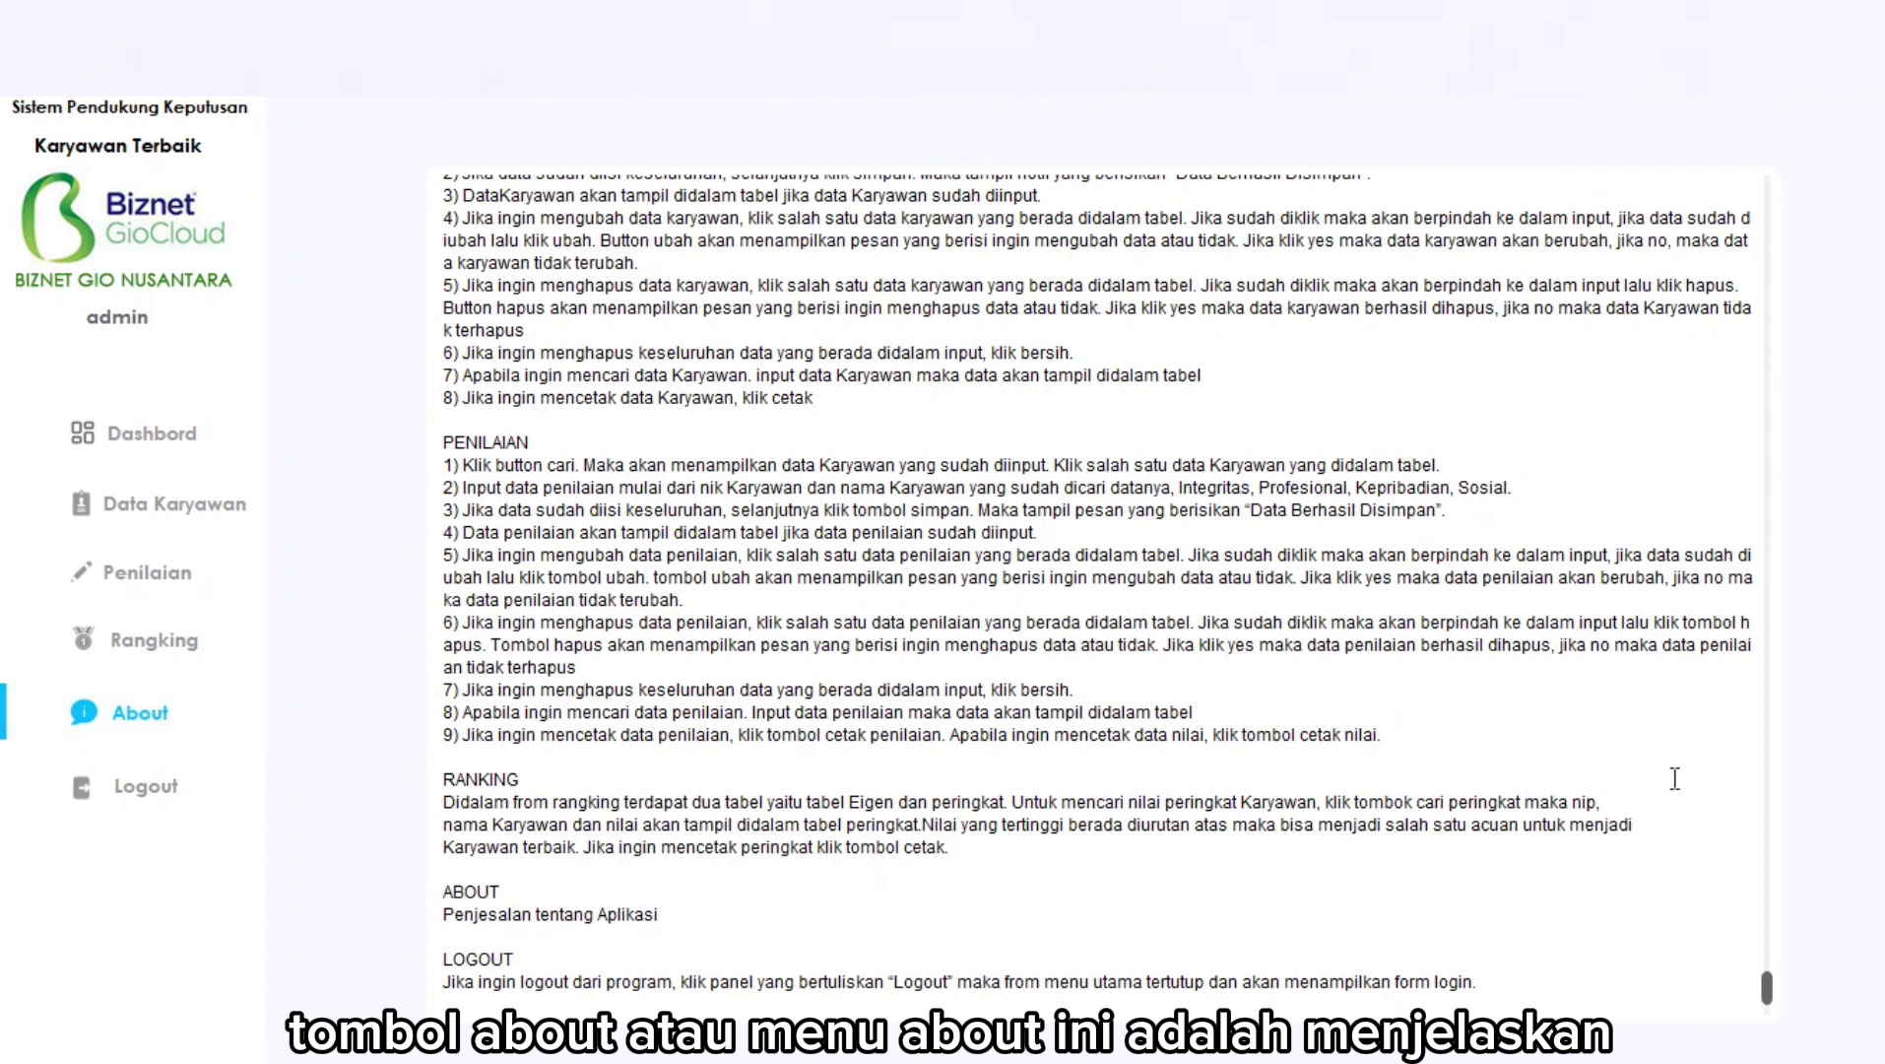
pyautogui.moveTo(1768, 990); pyautogui.dragTo(1779, 185)
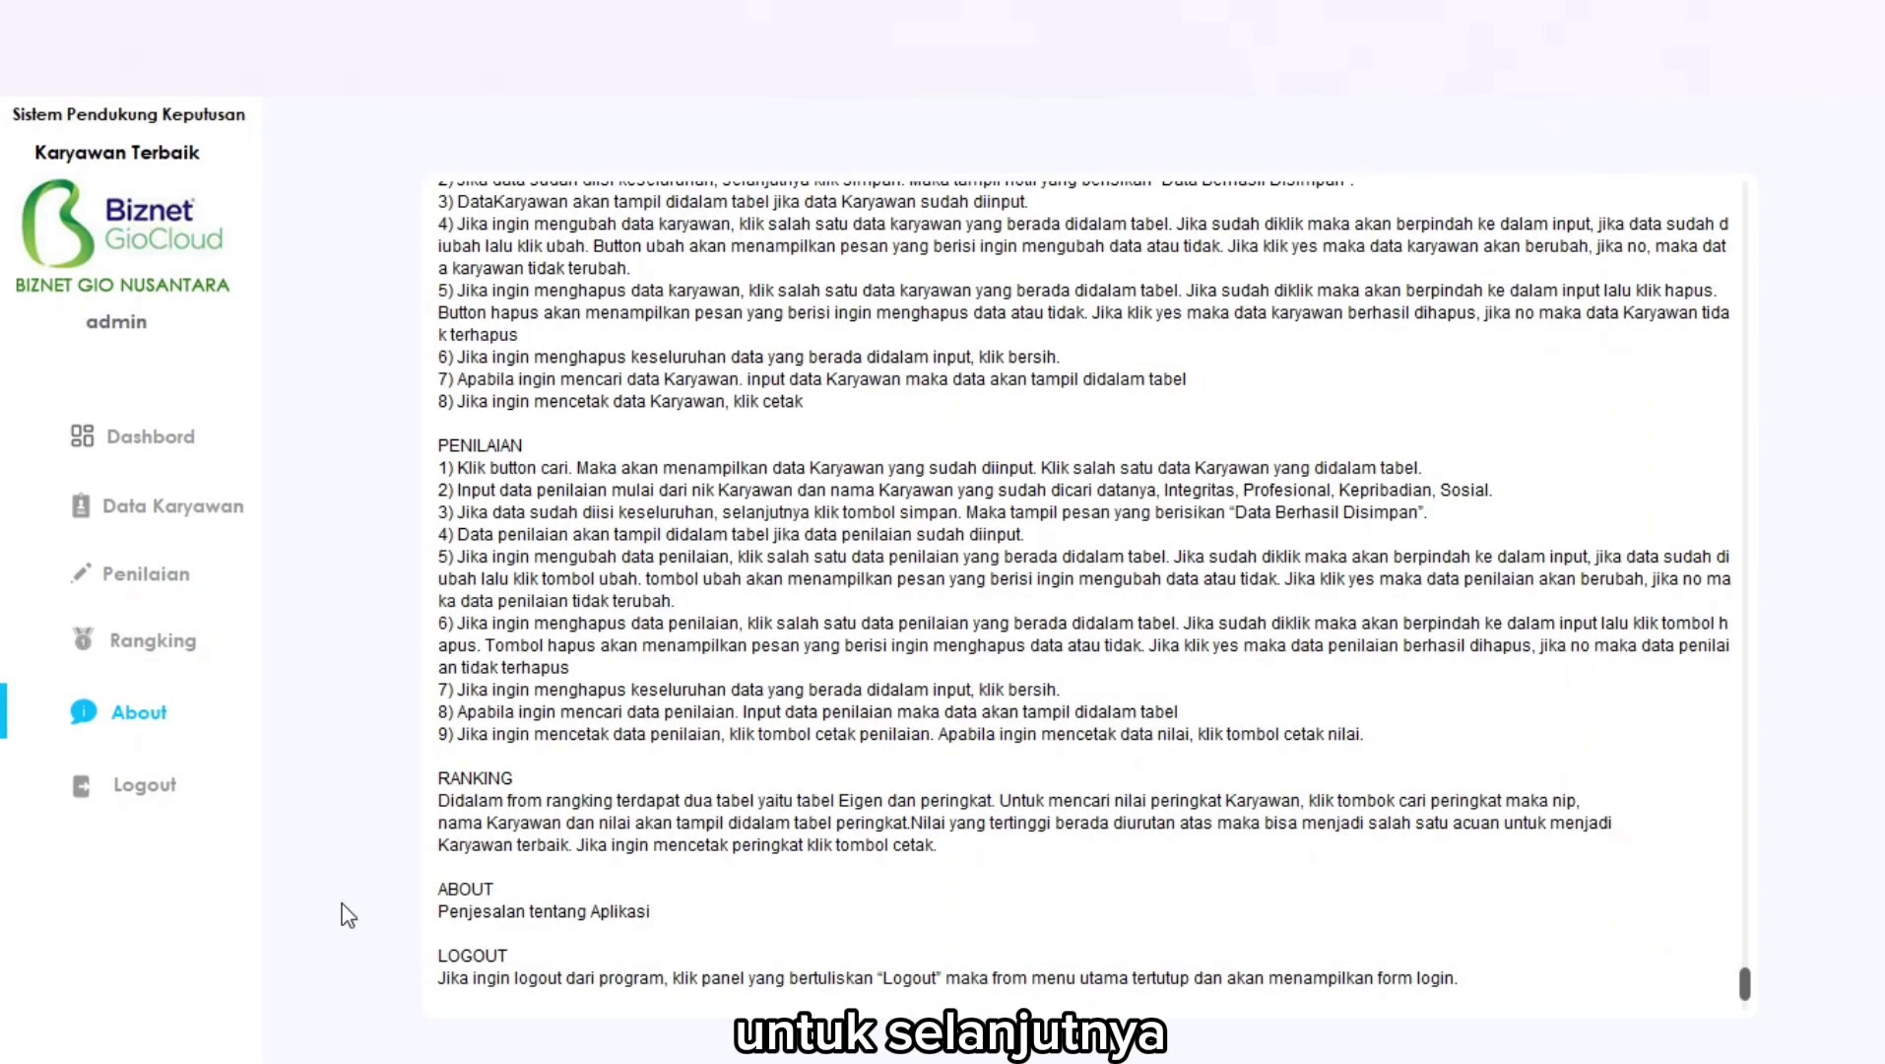
pyautogui.click(200, 794)
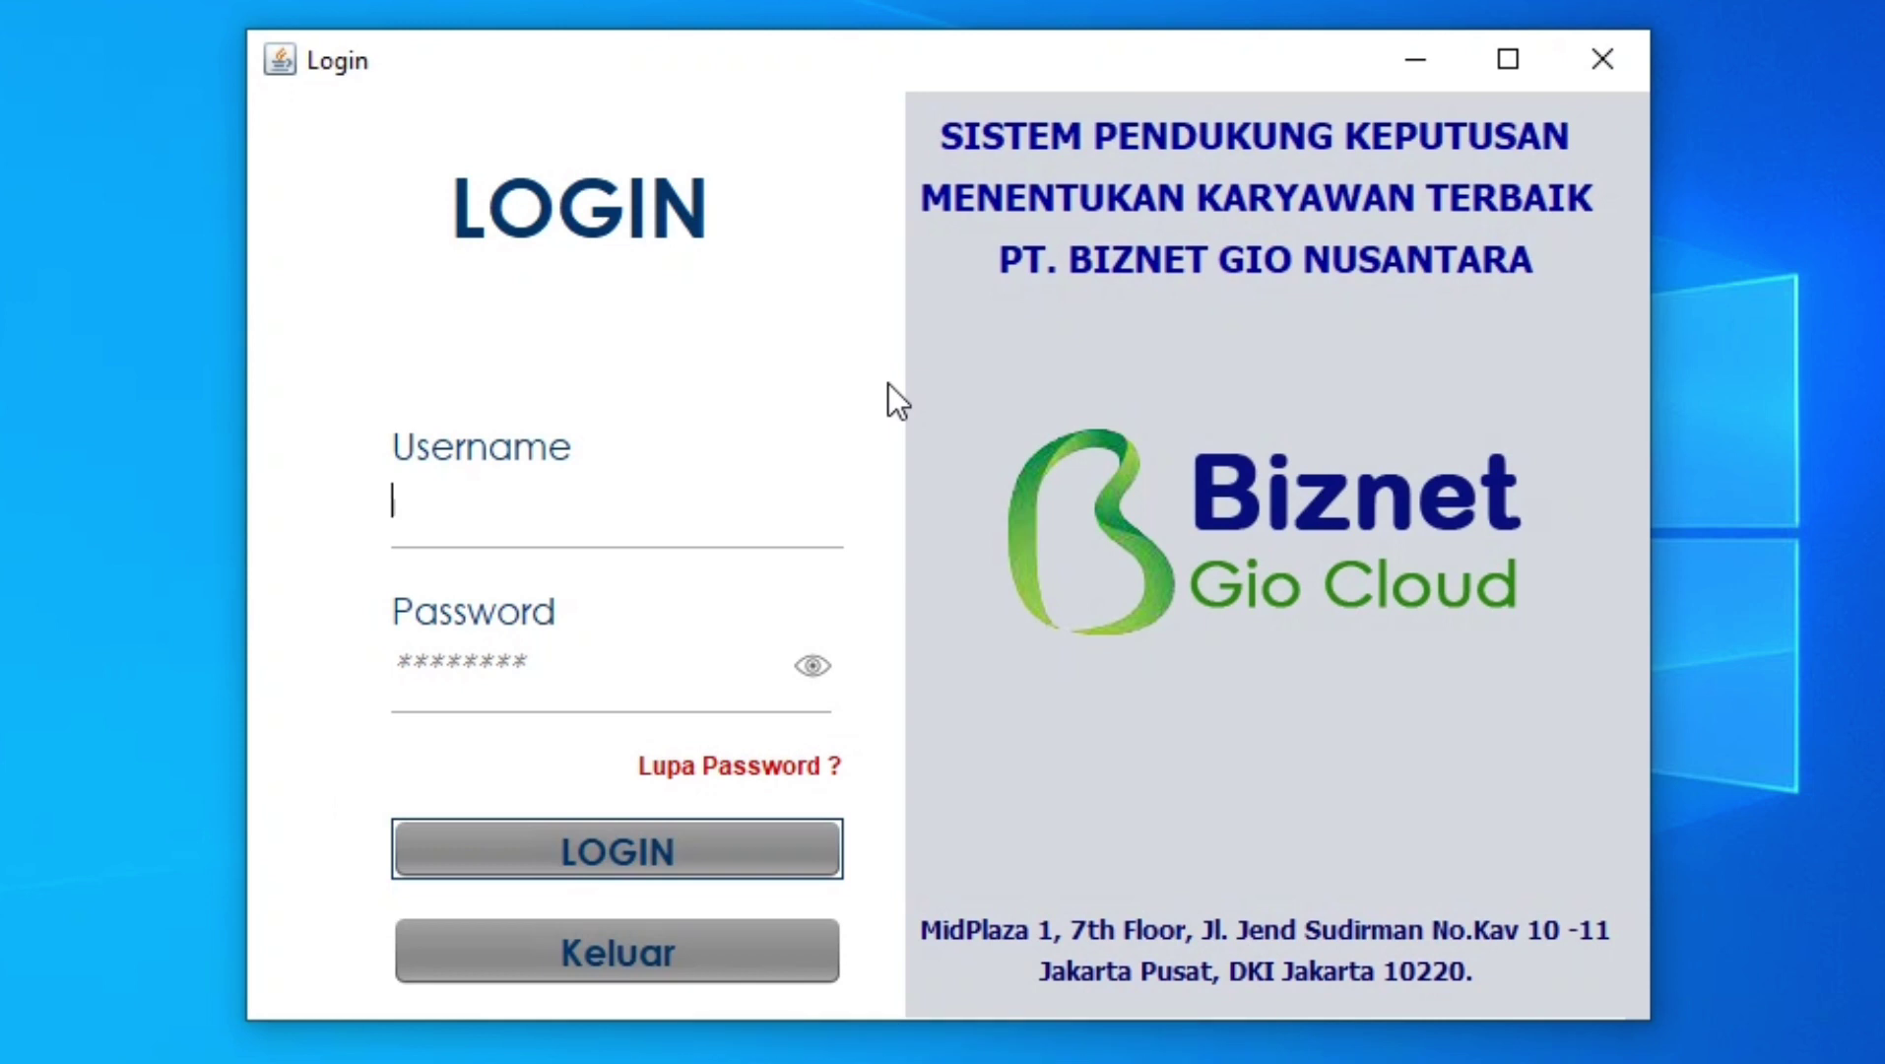
# In the forgot-password form, enter username admin and the new password, revealing it to check.
pyautogui.click(814, 768)
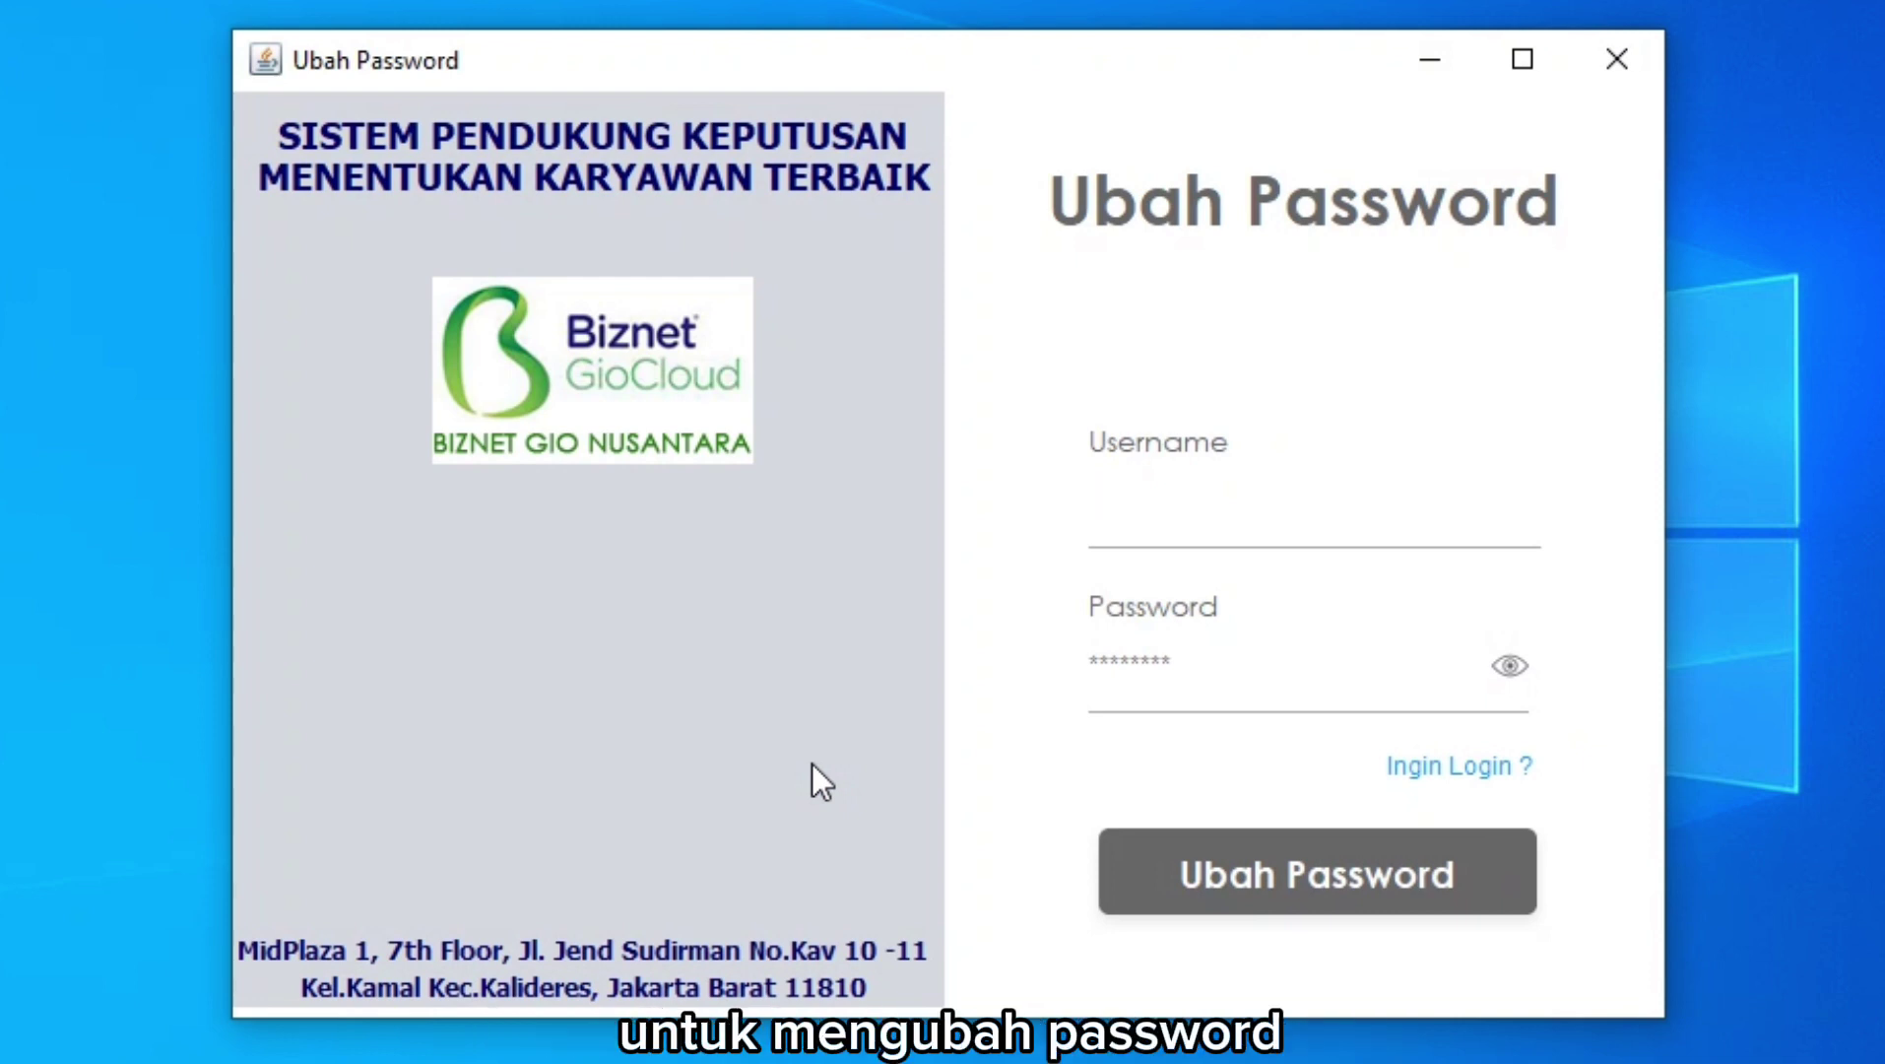
pyautogui.click(1196, 529)
pyautogui.write('admin')
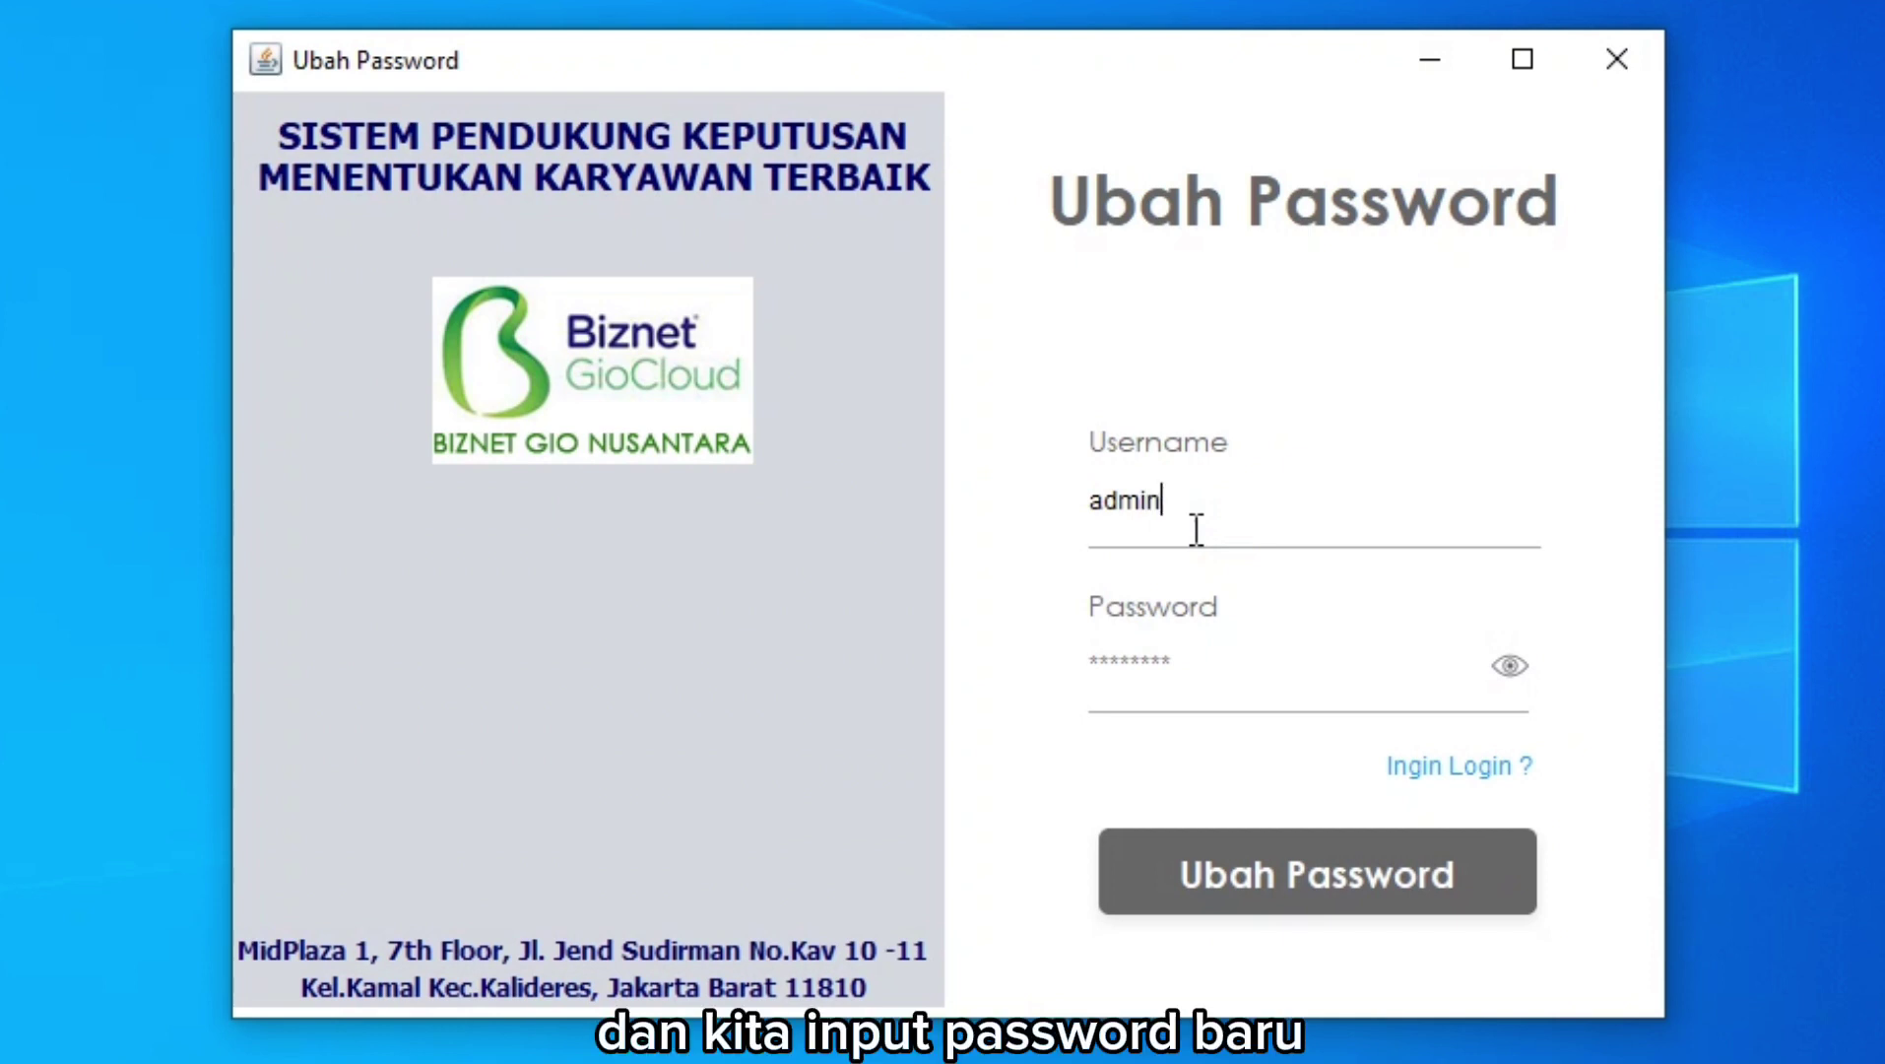
pyautogui.click(1164, 682)
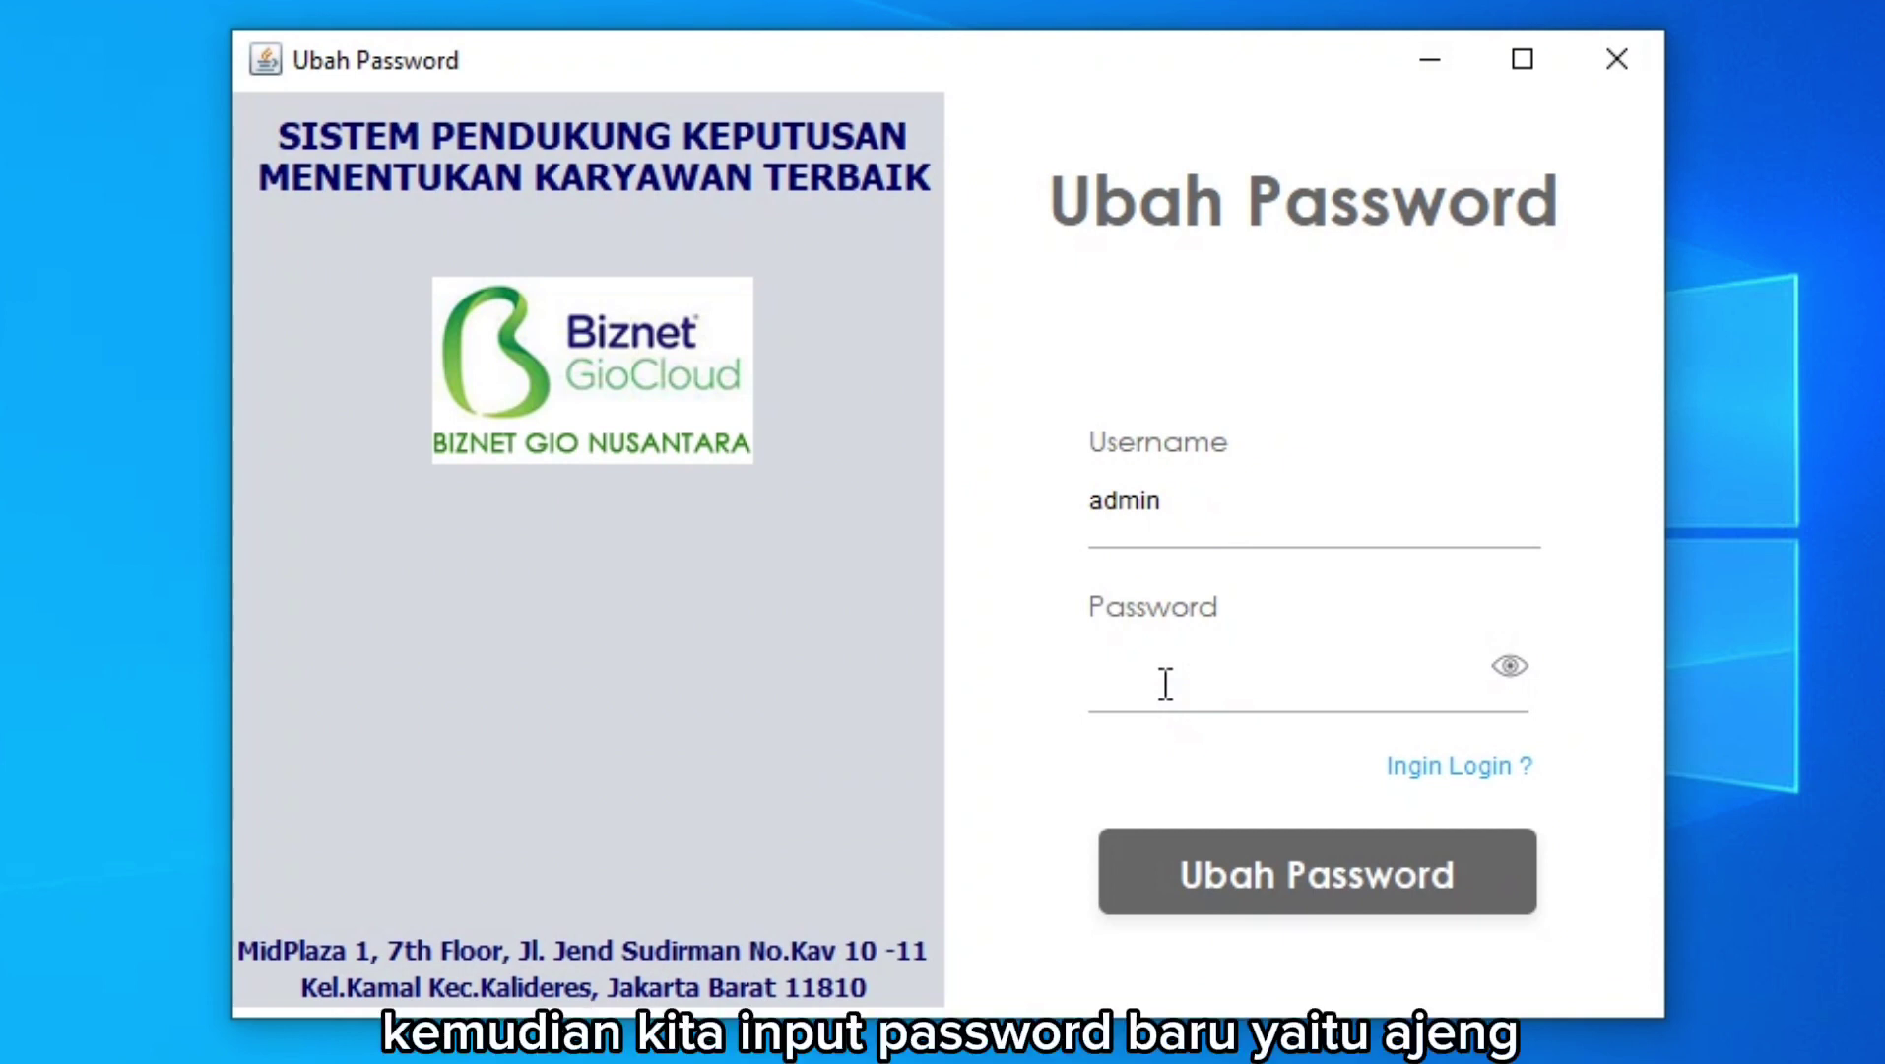
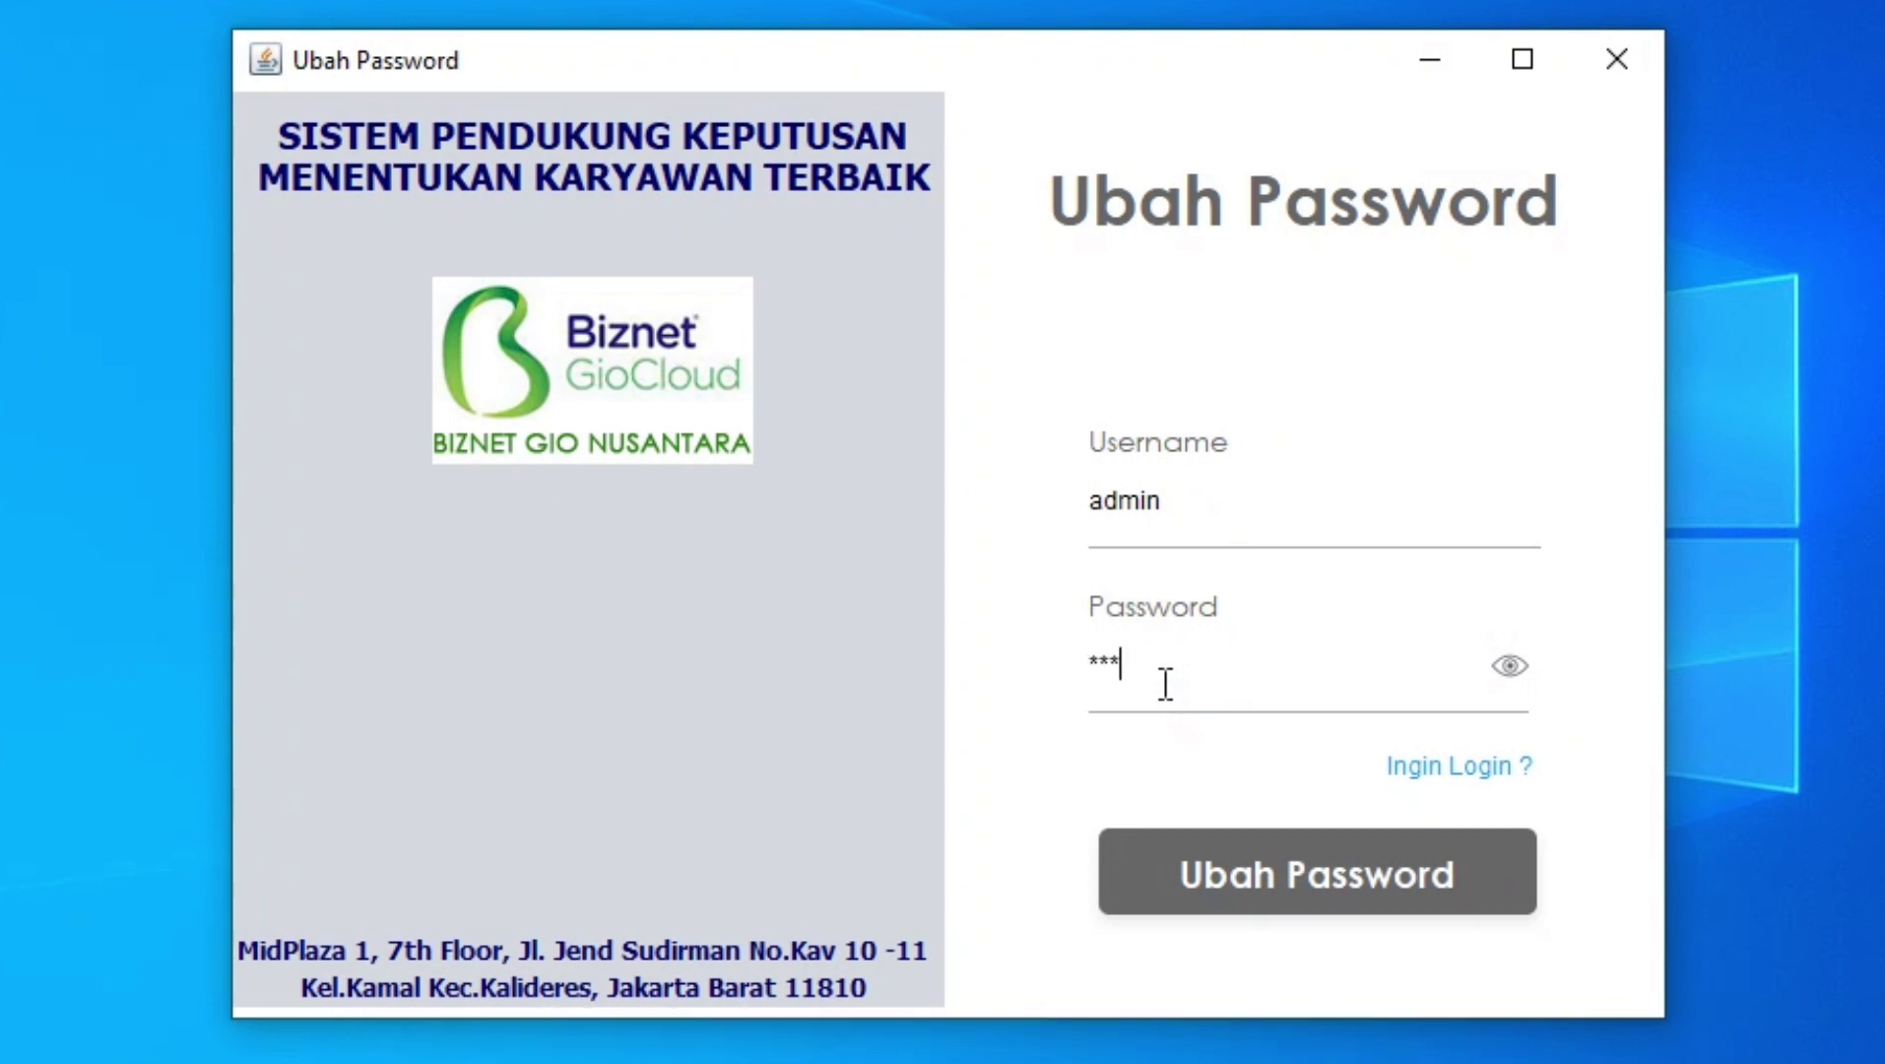
pyautogui.click(1523, 667)
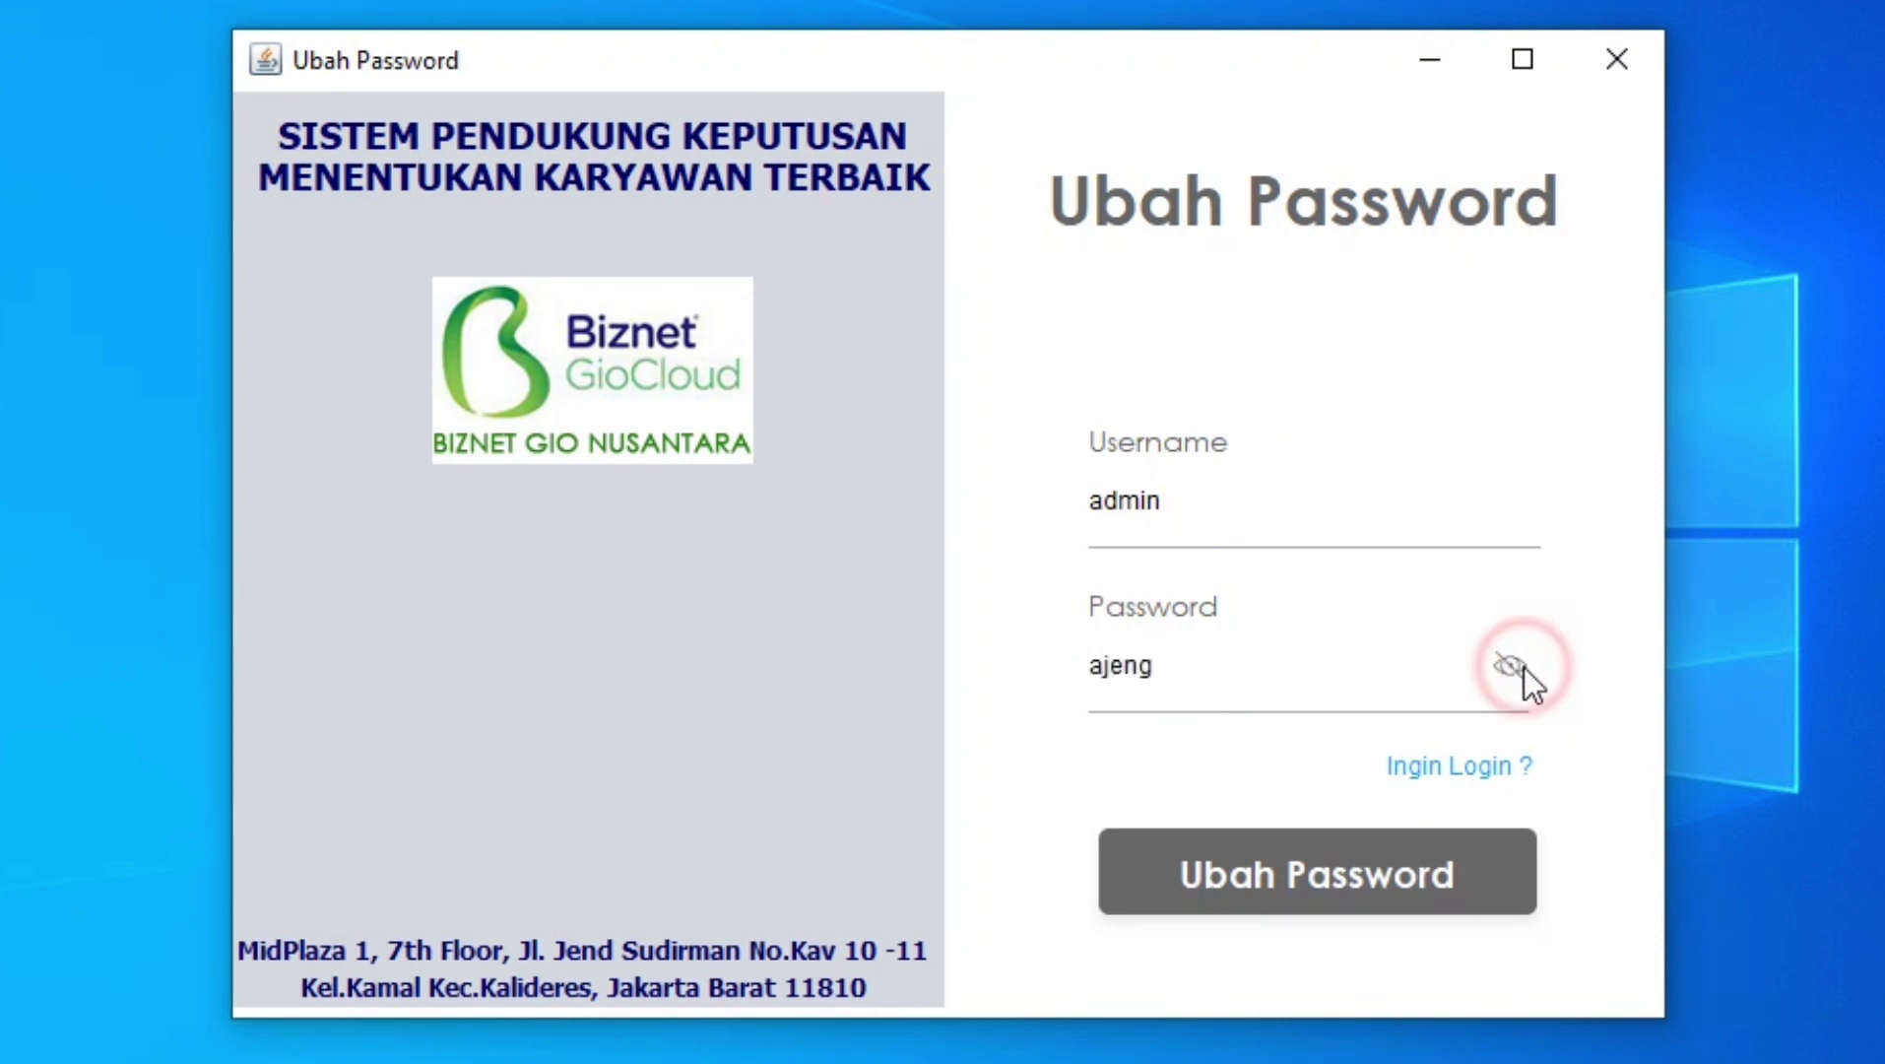
# Submit and confirm the password change, then return to the Login window.
pyautogui.click(1316, 874)
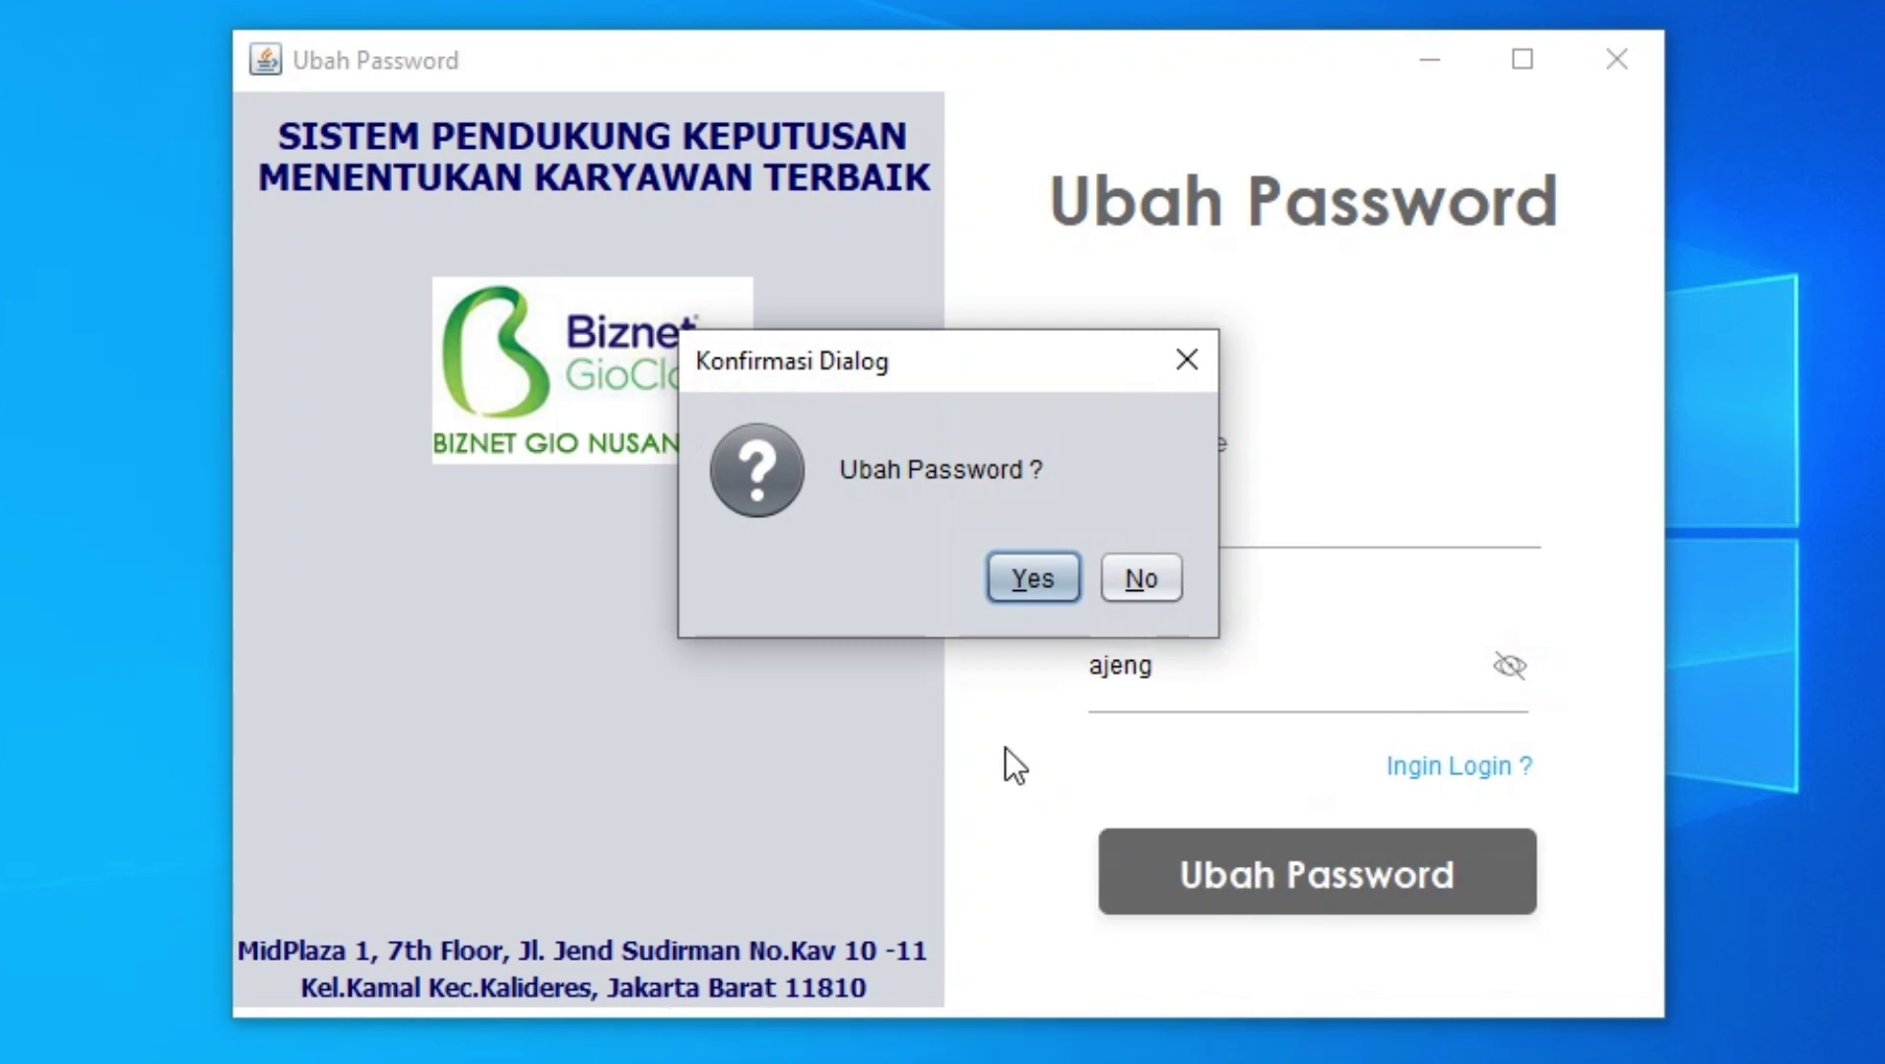
pyautogui.click(1031, 591)
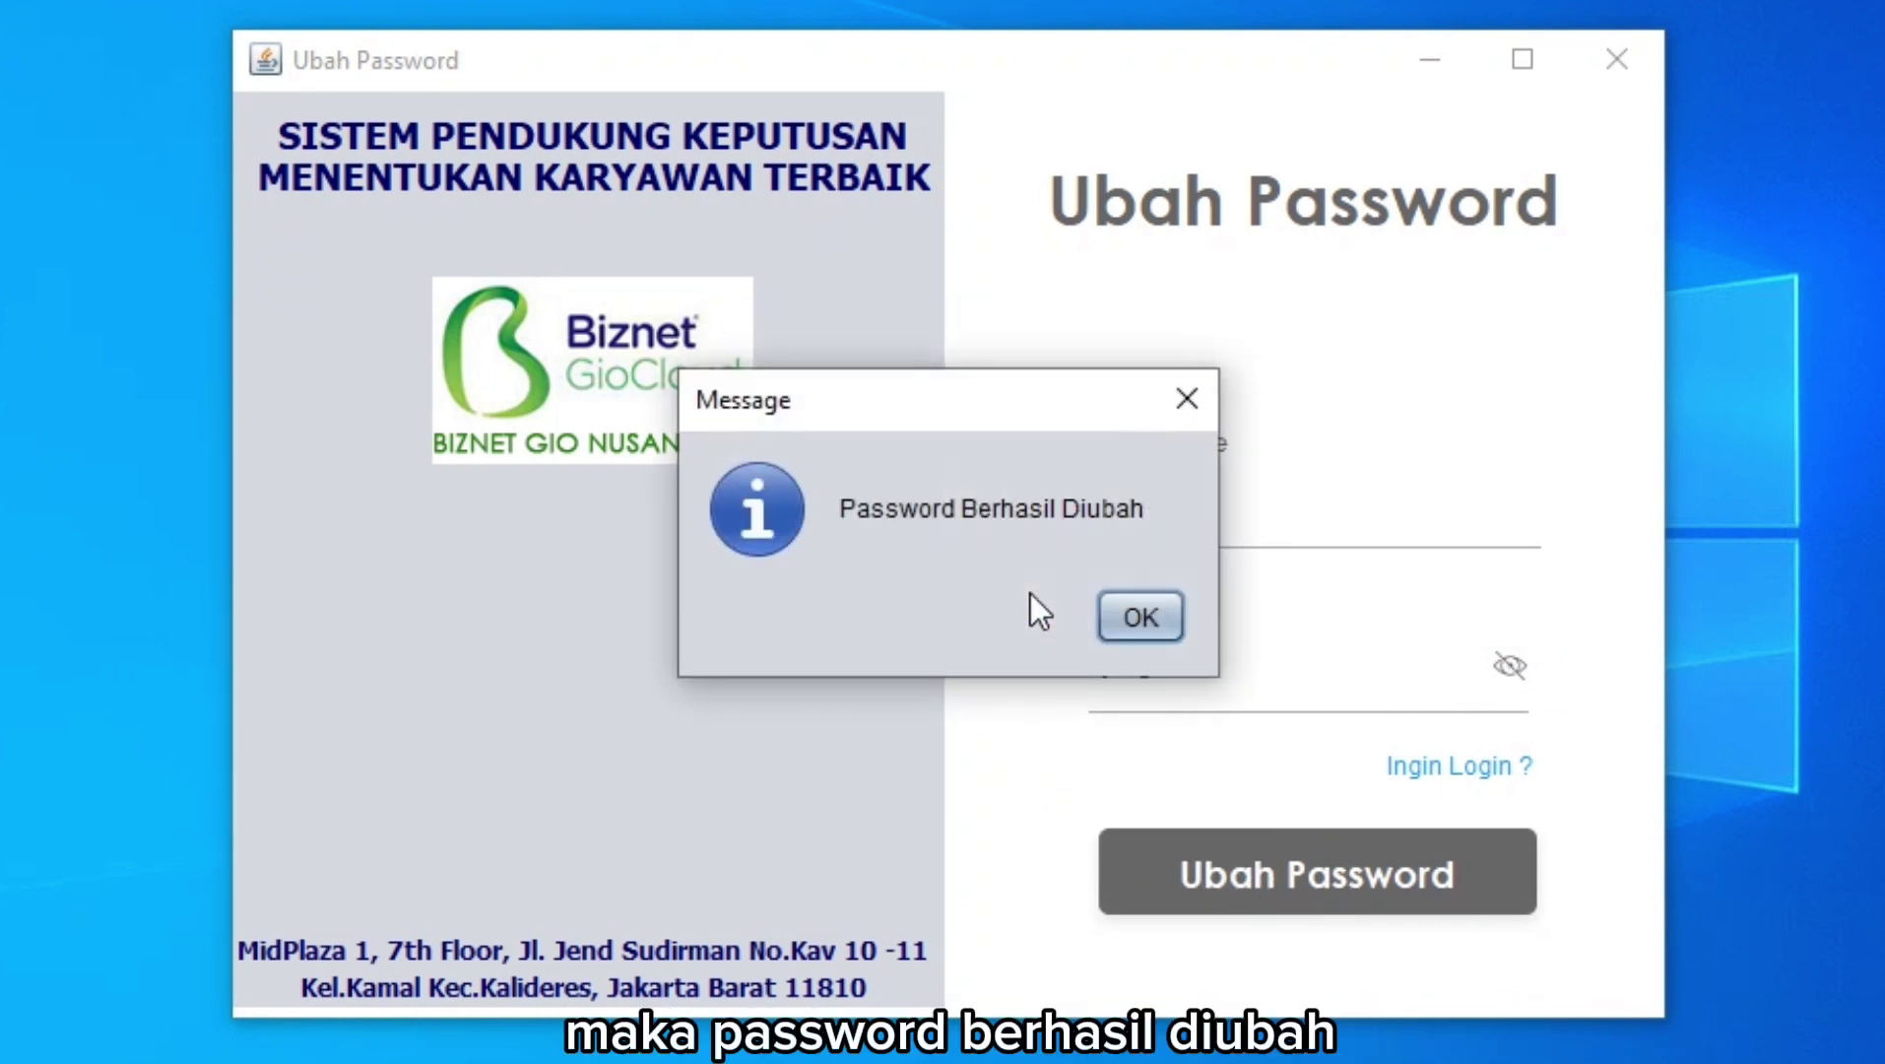
pyautogui.click(1138, 618)
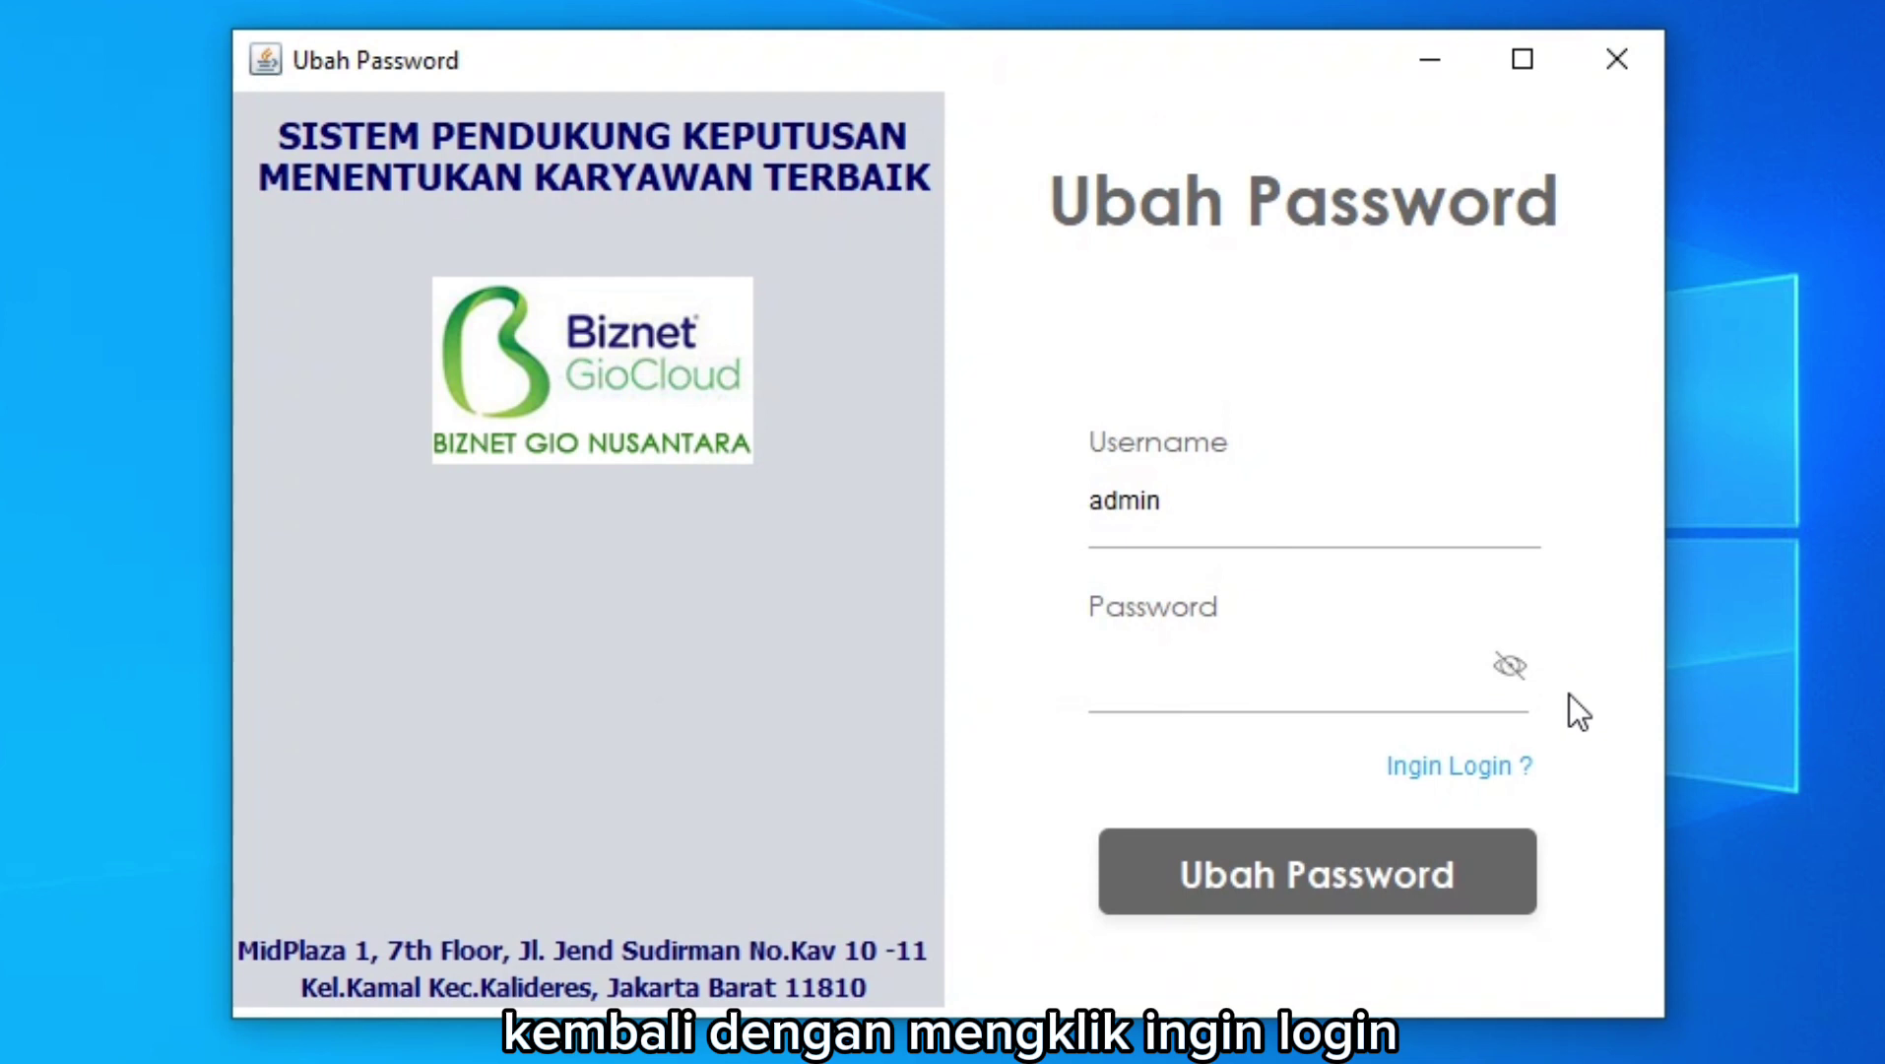
pyautogui.click(1466, 766)
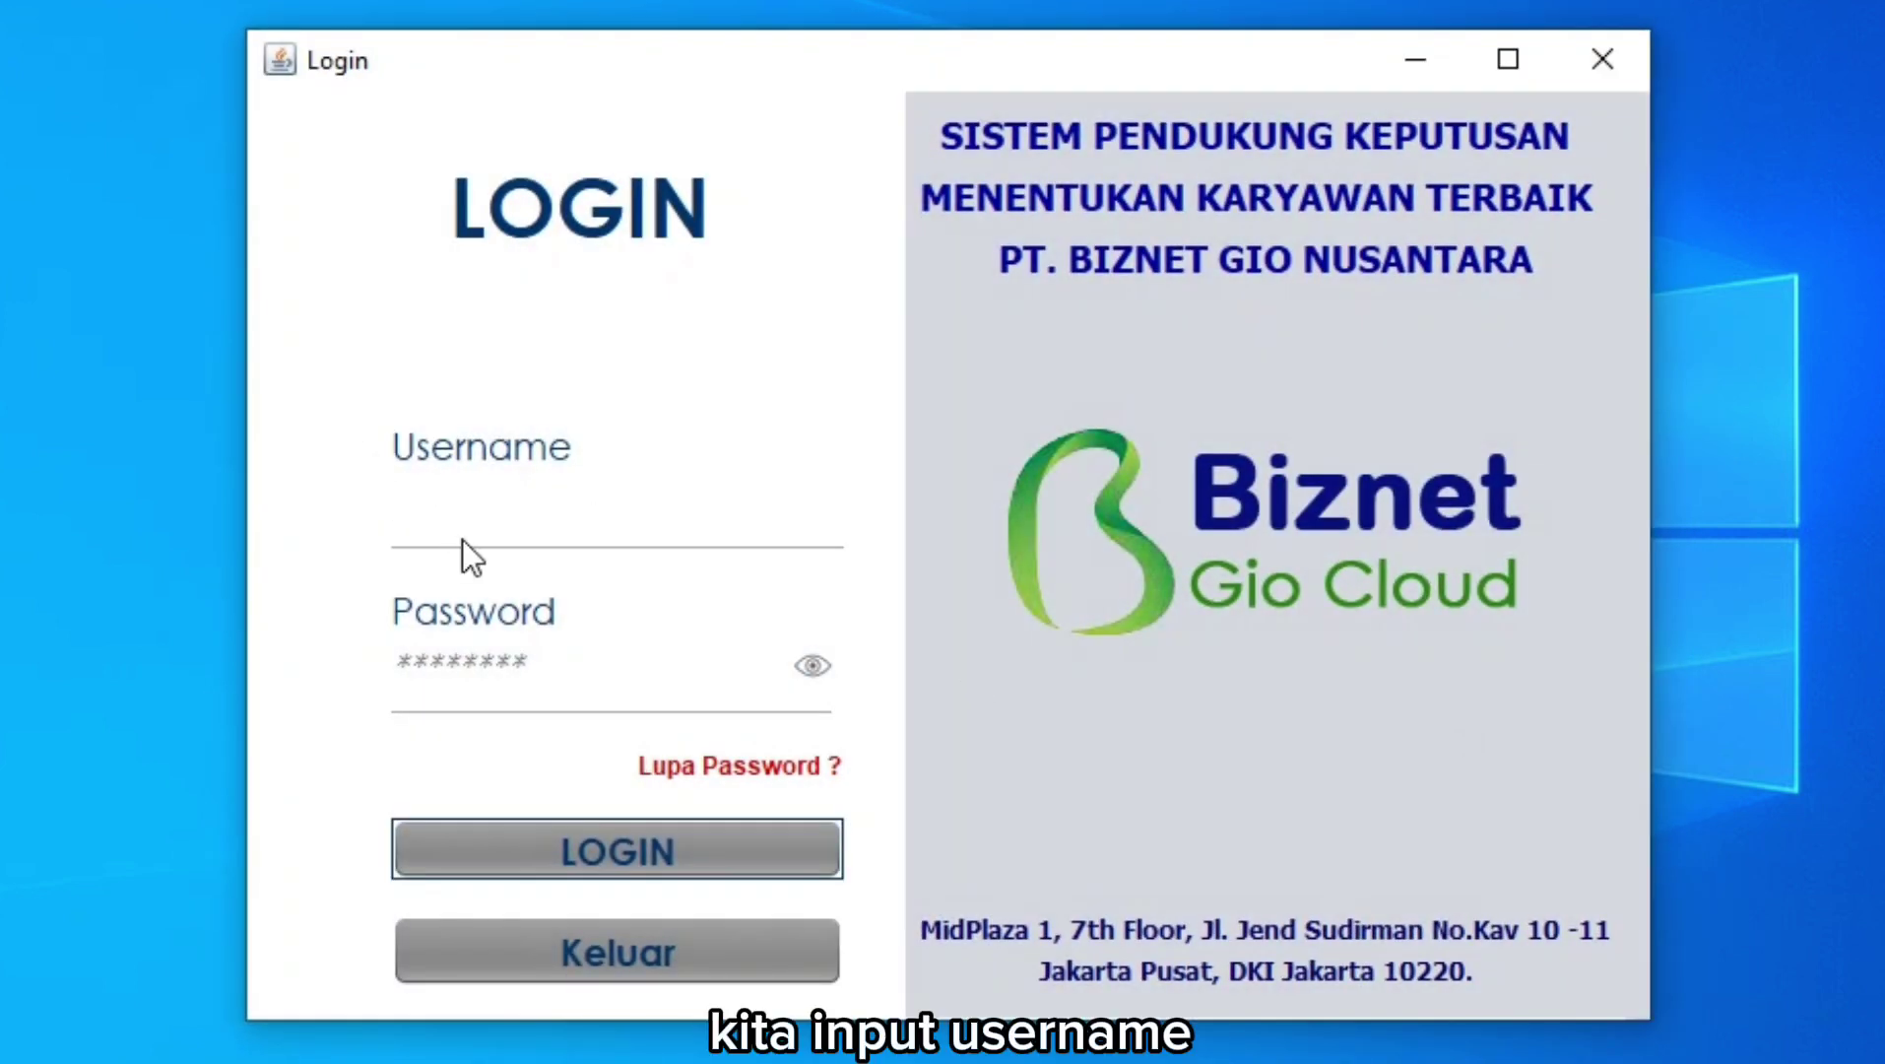
pyautogui.click(463, 540)
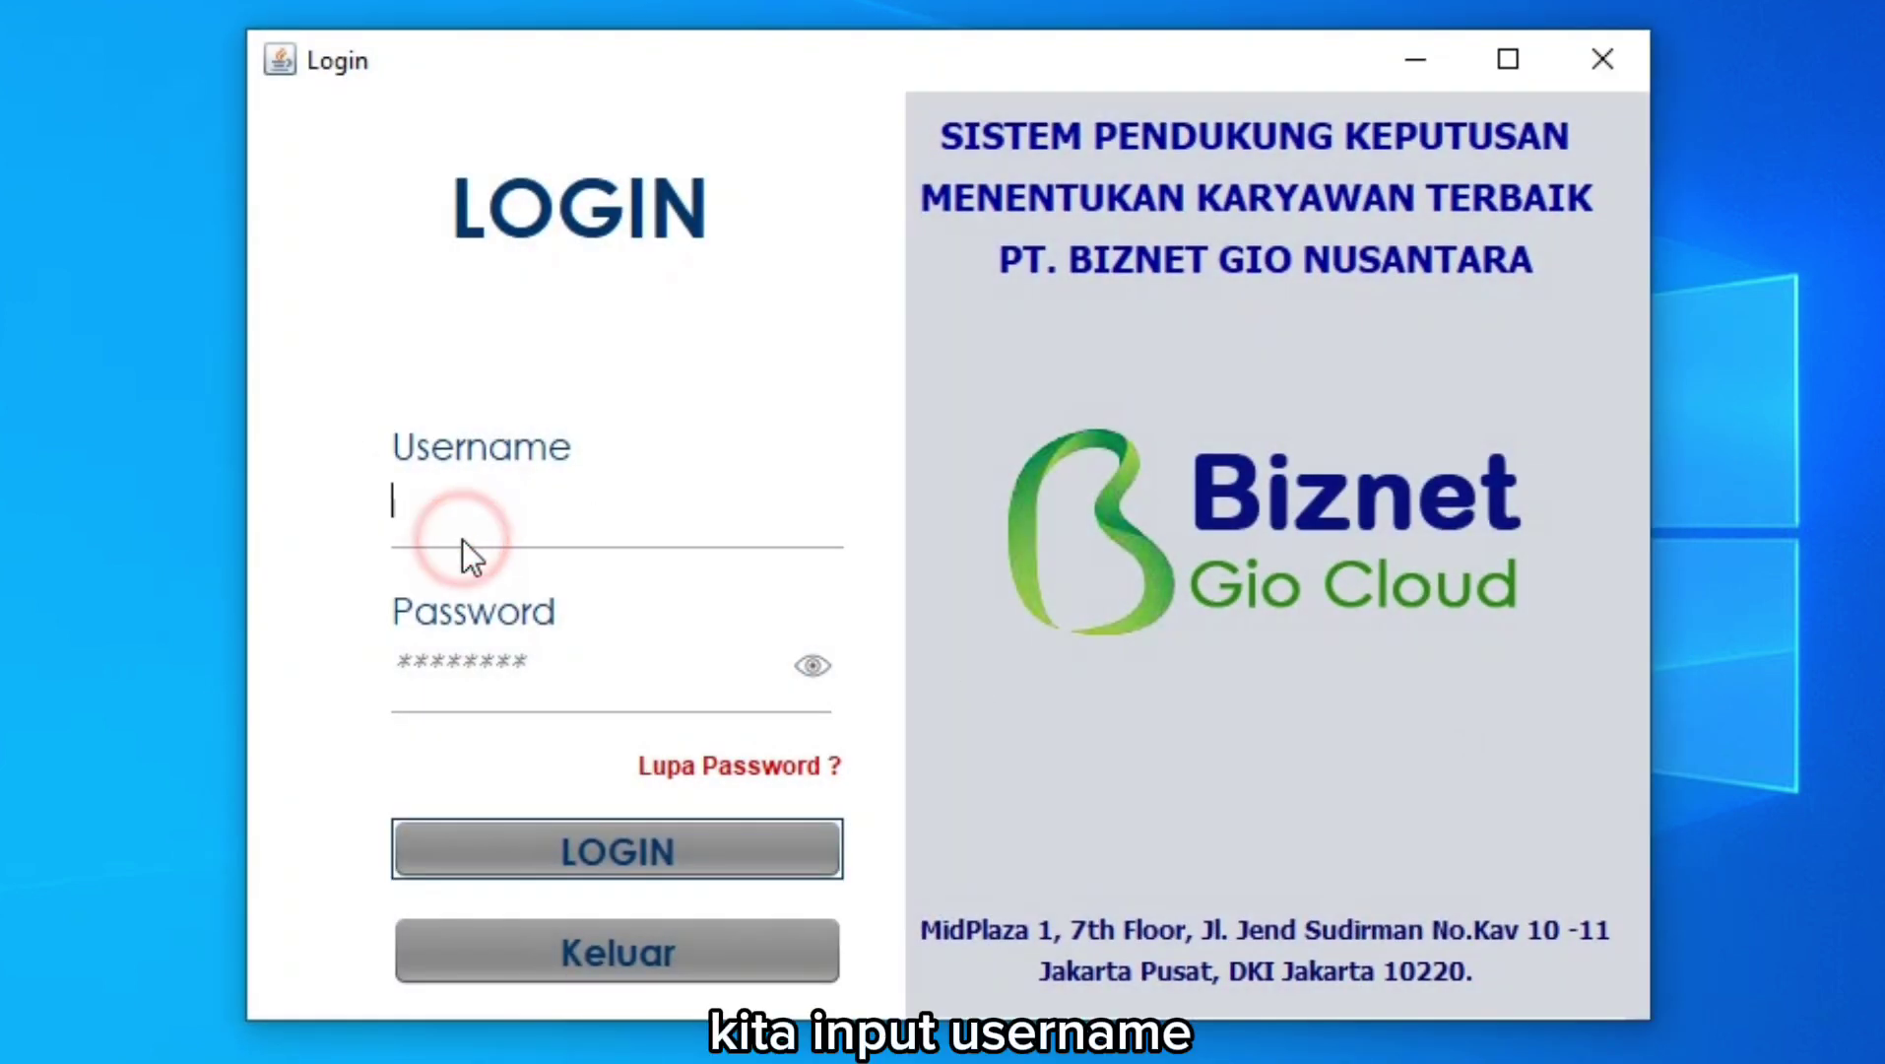
pyautogui.write('admin')
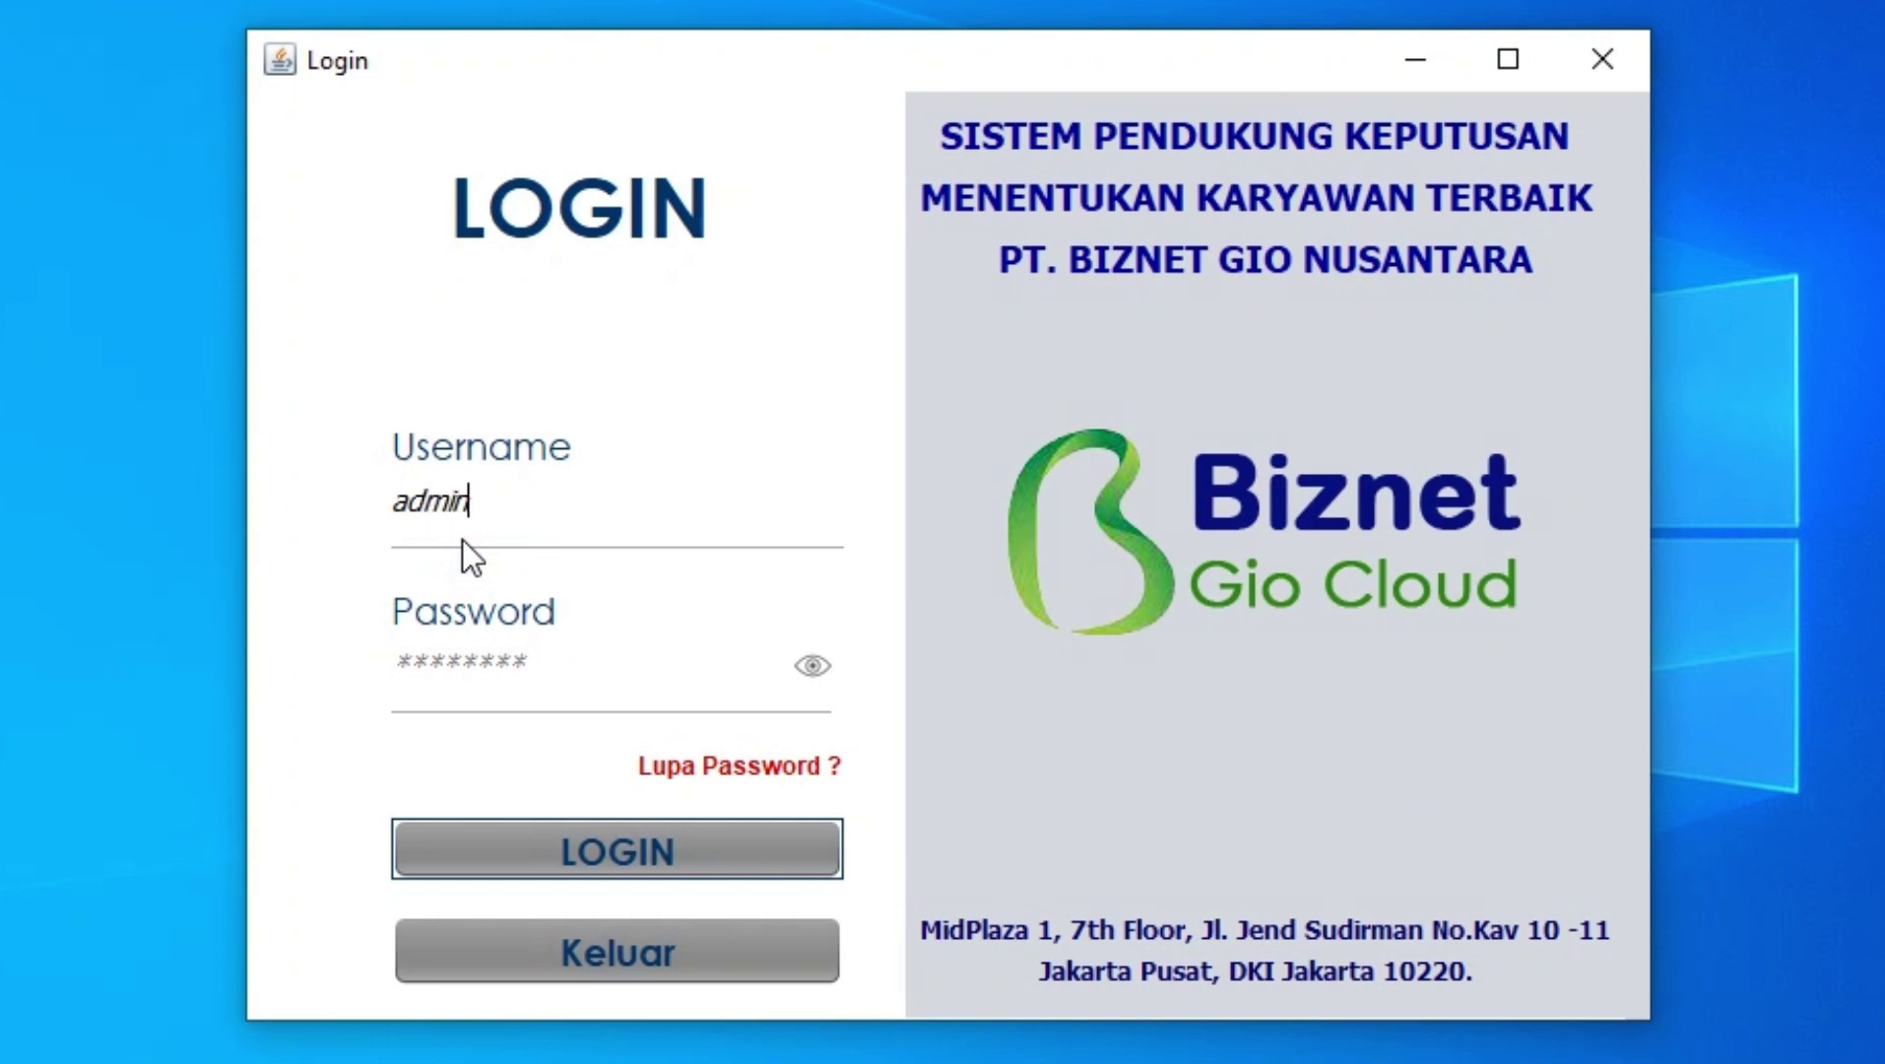
pyautogui.click(464, 641)
pyautogui.click(825, 678)
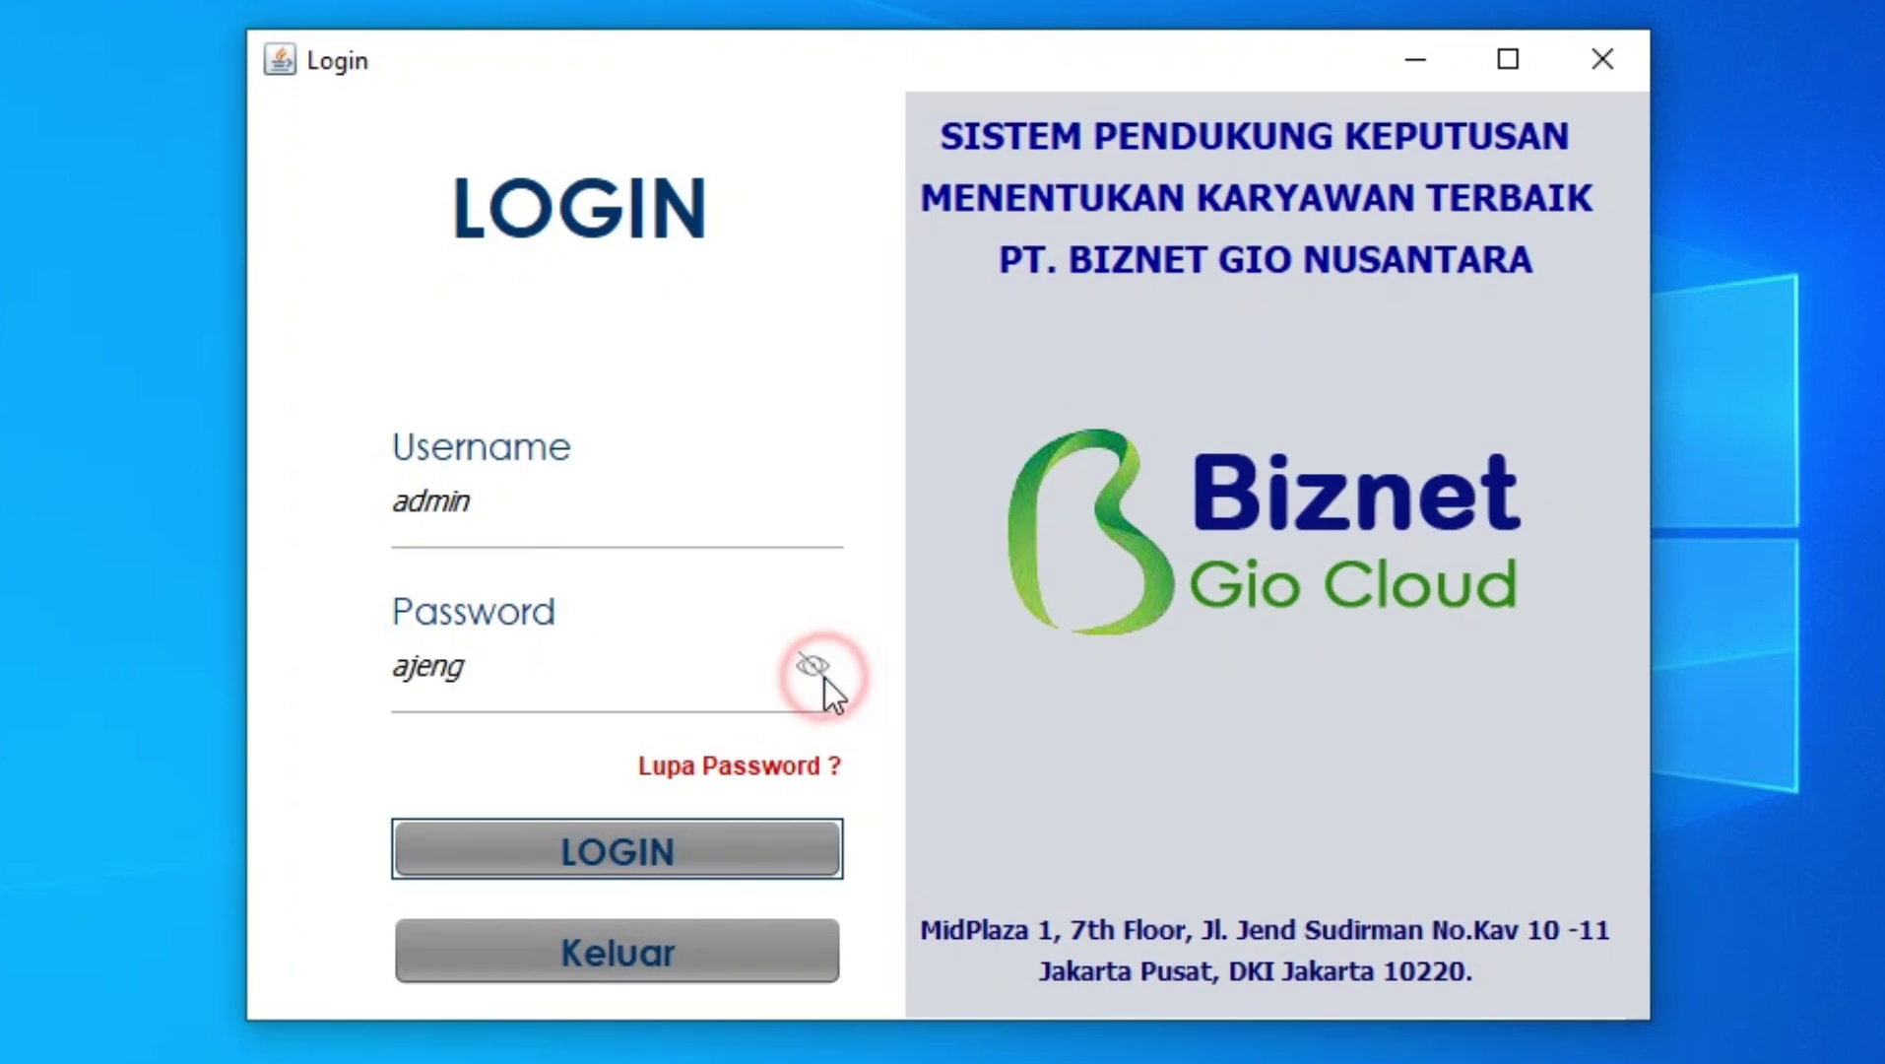
pyautogui.click(824, 678)
pyautogui.click(688, 857)
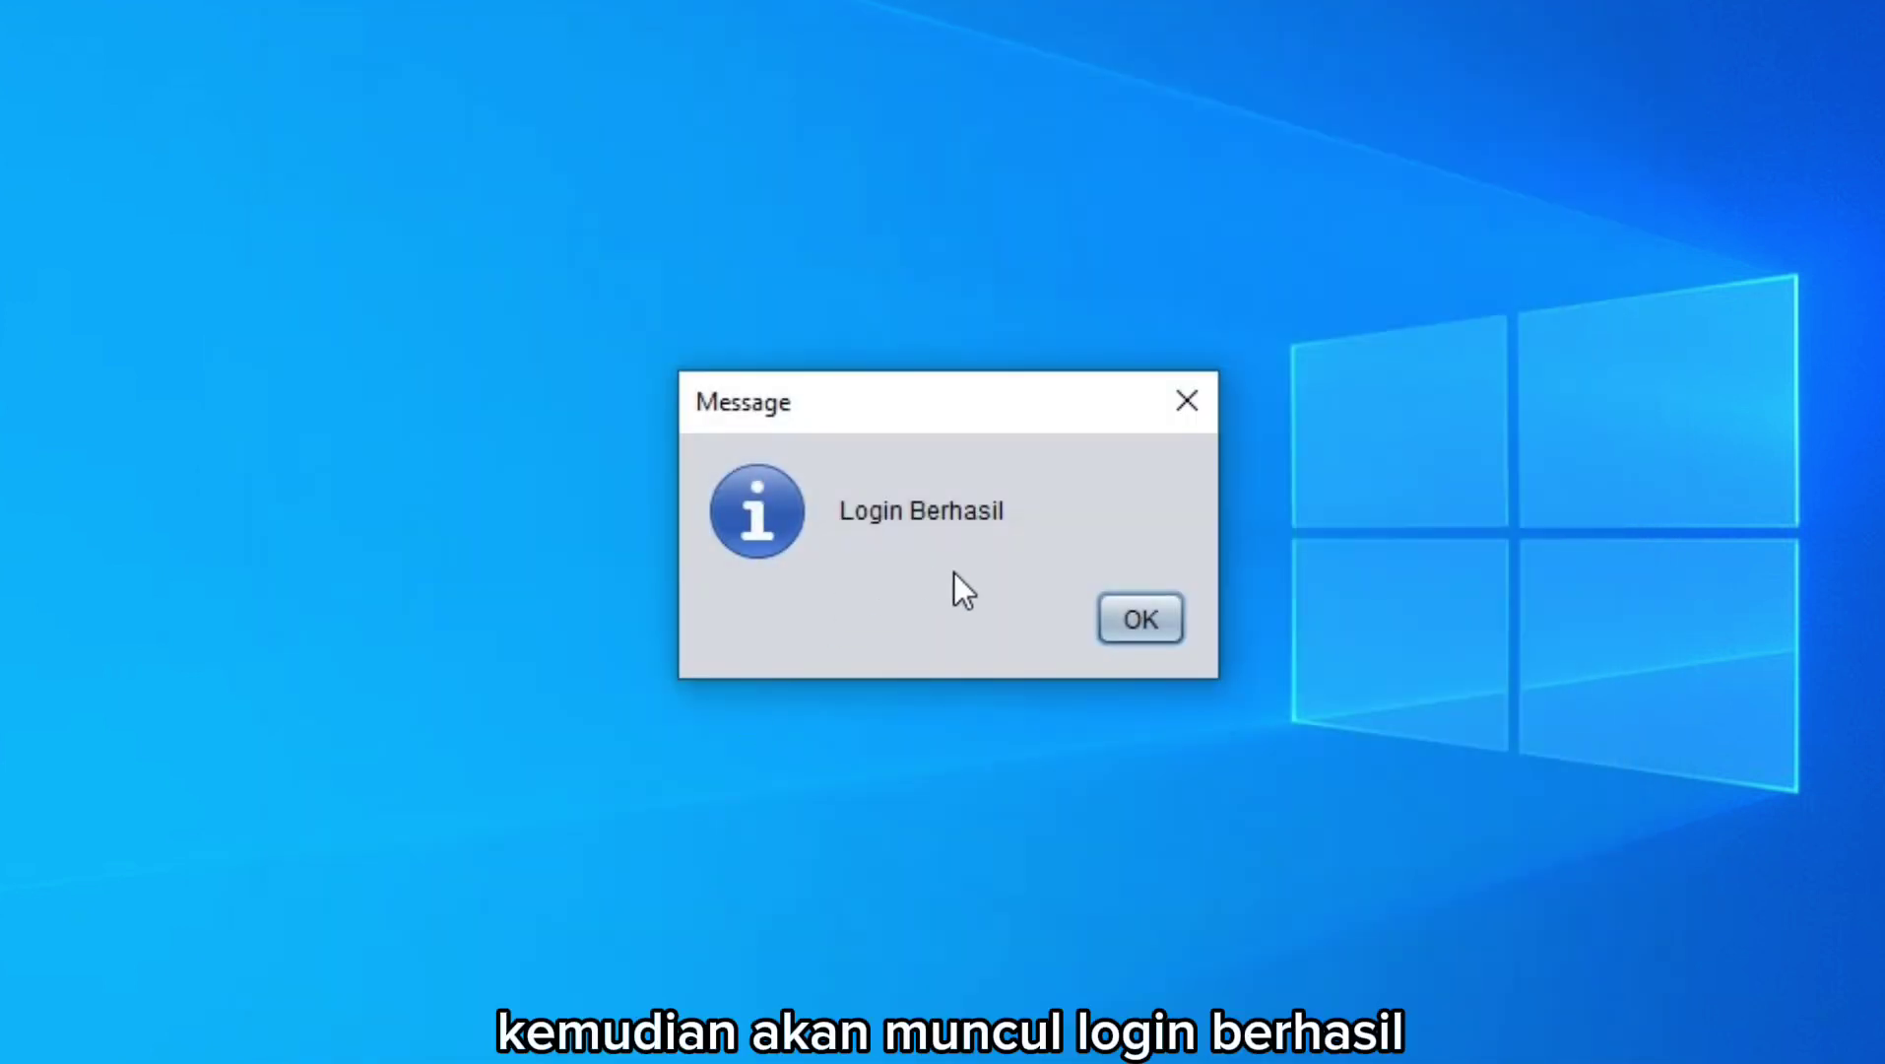
pyautogui.click(1129, 611)
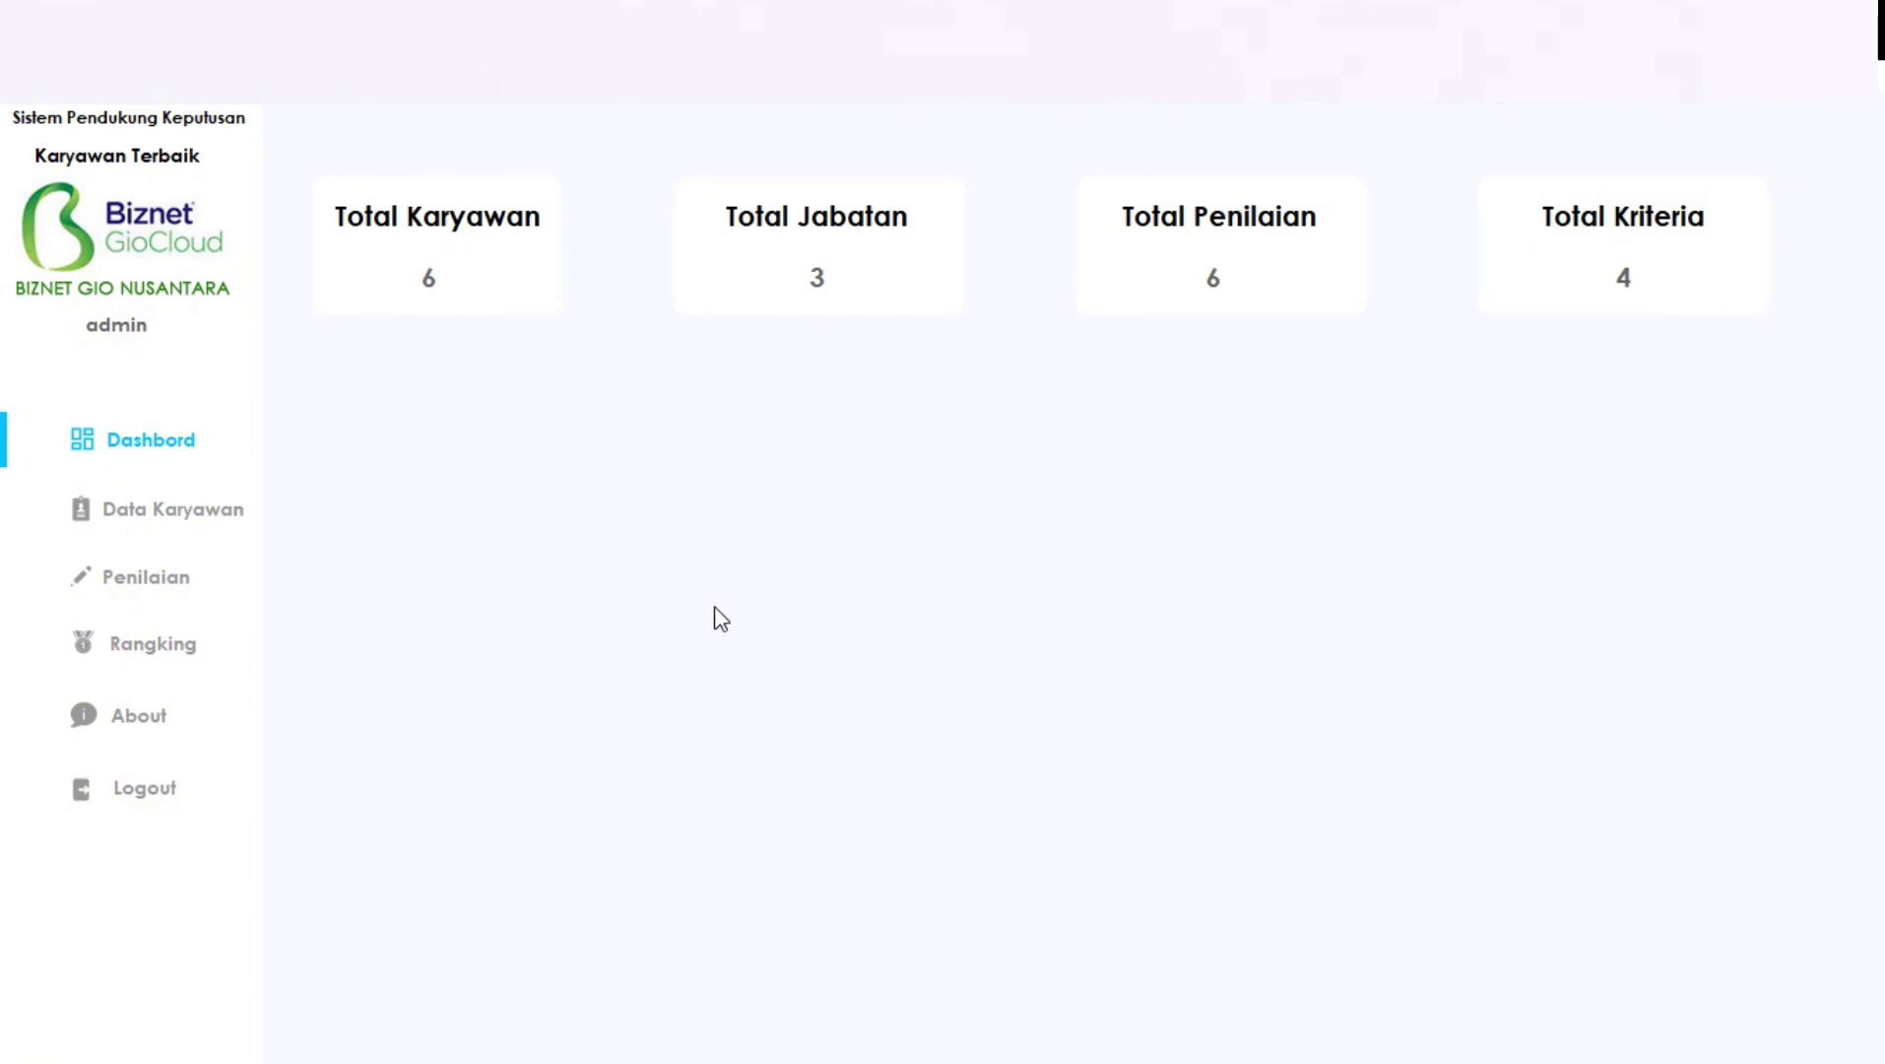
pyautogui.click(163, 790)
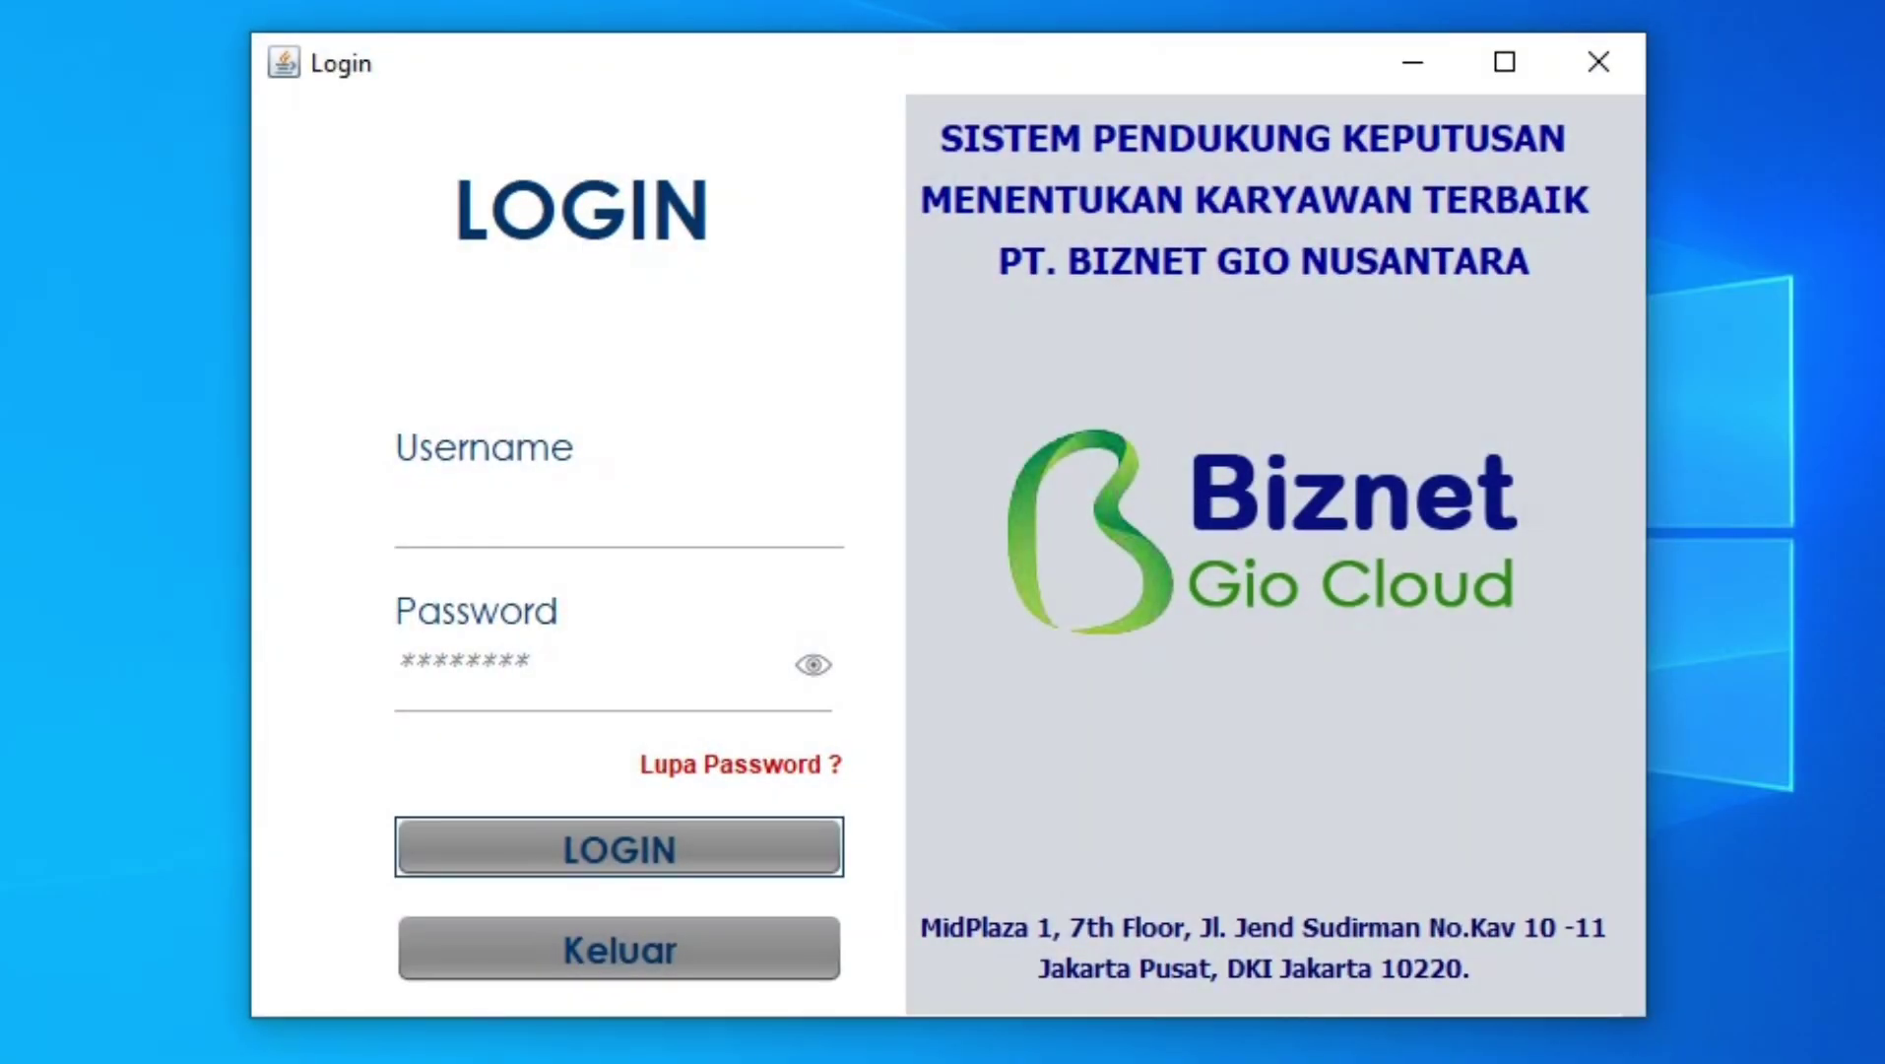